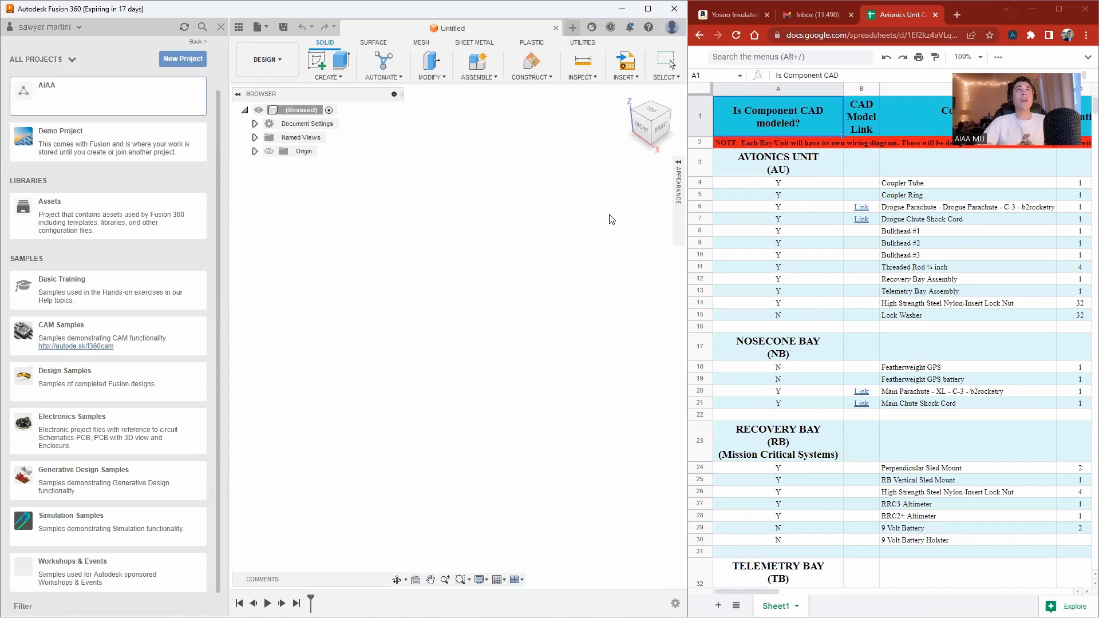
Open the 1.0 Avionics Unit Assembly design from AIAA > MURPL > 1.0 Project Aurora > Avionics > 0.0 Avionics Unit (AU).
left_click(56, 103)
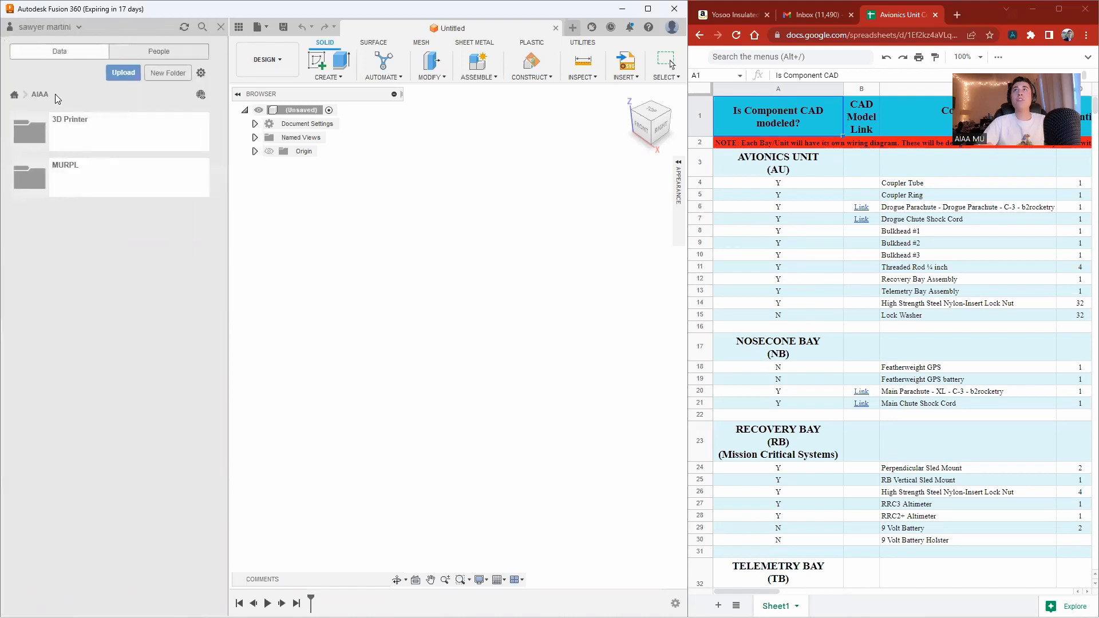
left_click(78, 180)
left_click(81, 139)
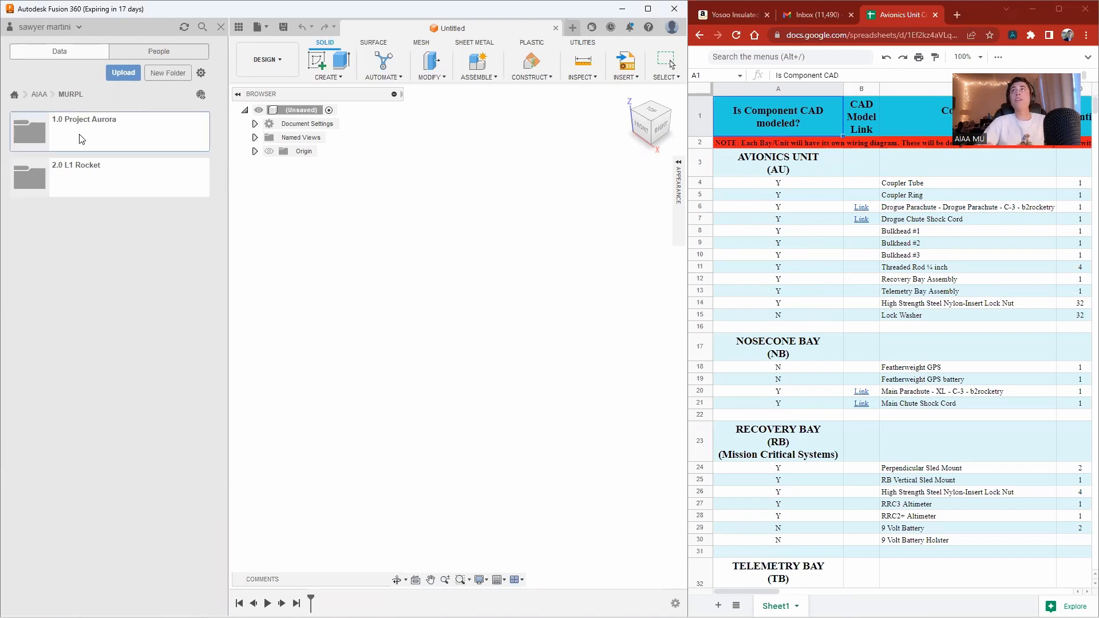
left_click(78, 183)
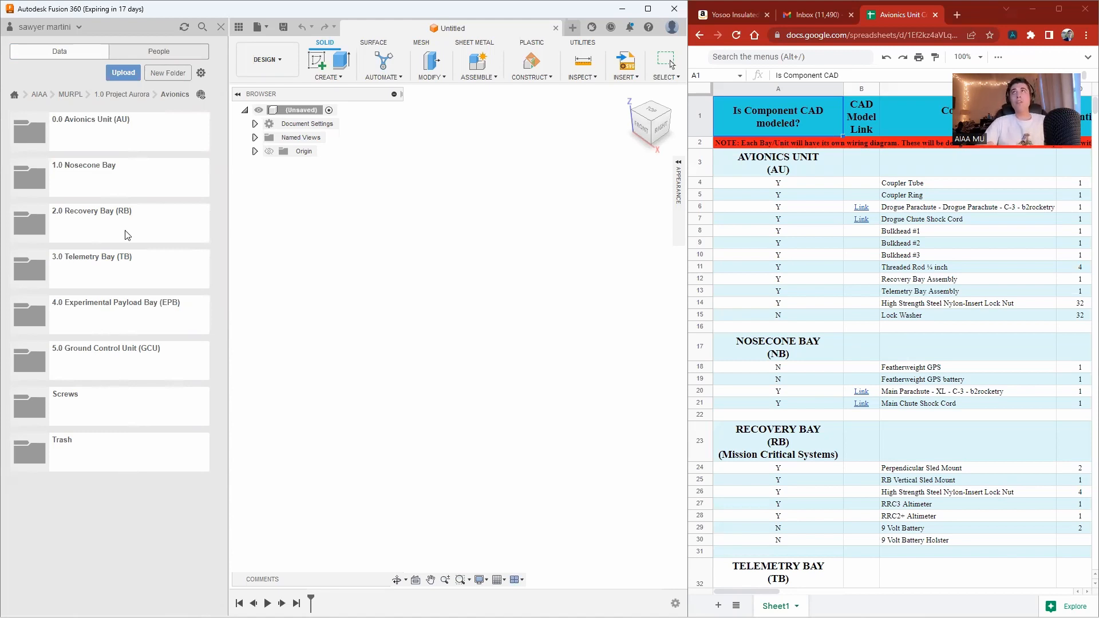
double_click(107, 140)
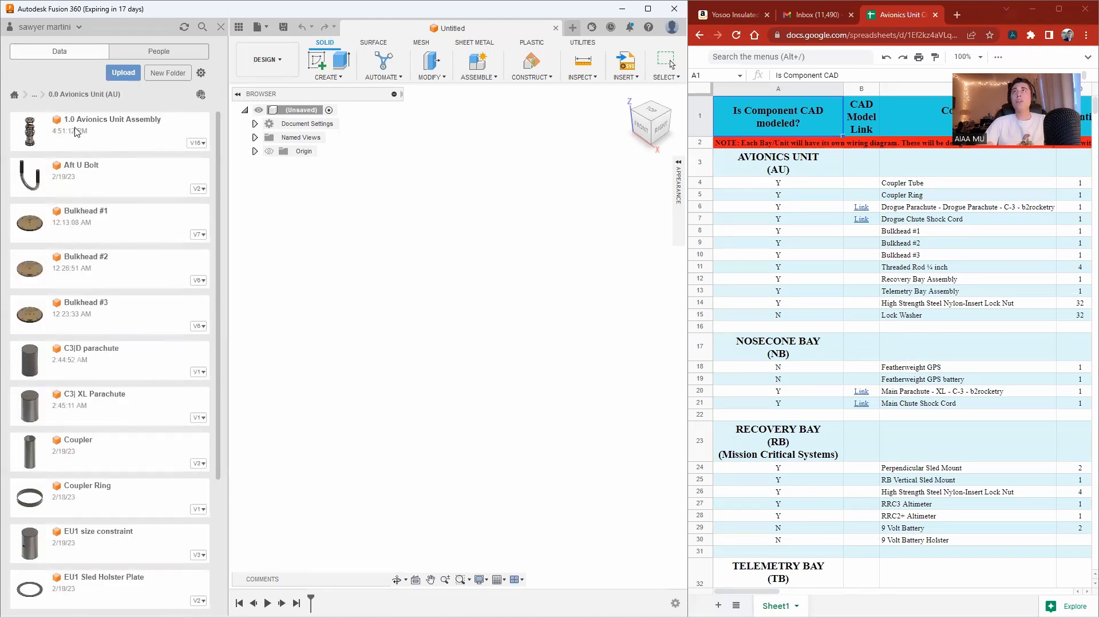
double_click(122, 140)
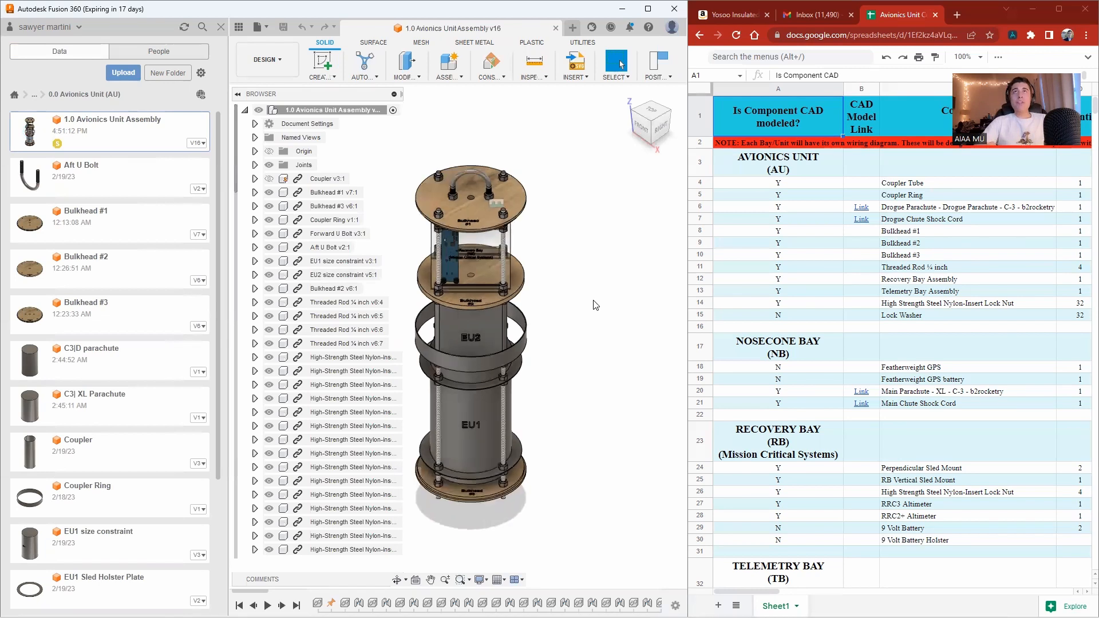
Inspect the avionics unit assembly from several angles, including the telemetry and recovery bay sleds.
scroll(593, 324, "down", 1)
scroll(442, 359, "up", 3)
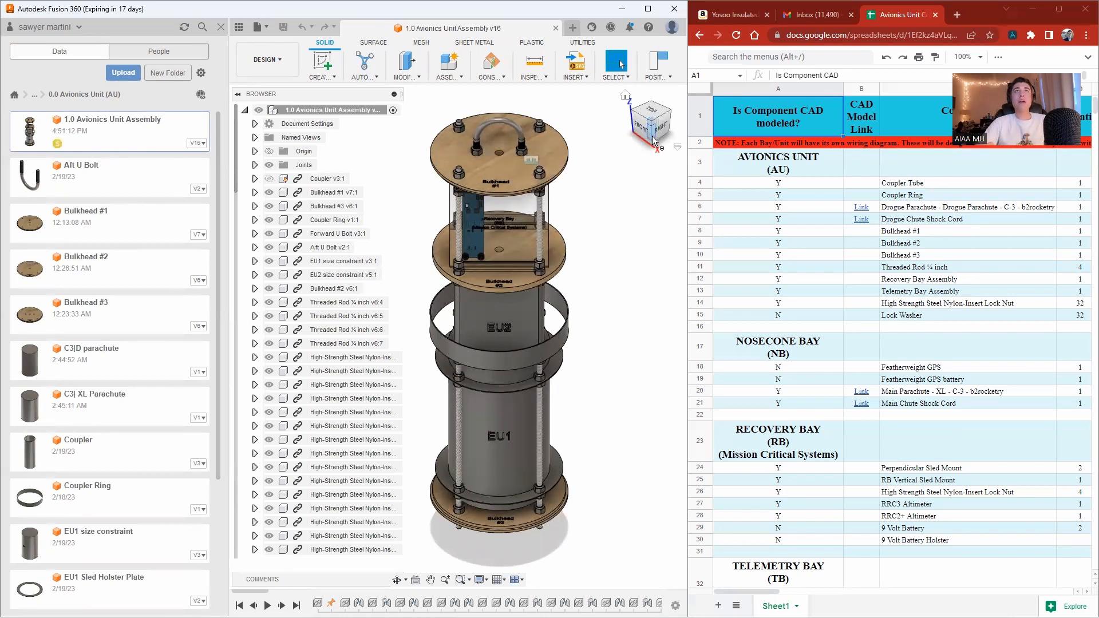
mouse_move(653, 124)
left_mouse_down()
mouse_move(627, 103)
mouse_move(733, 101)
mouse_move(647, 114)
left_mouse_up()
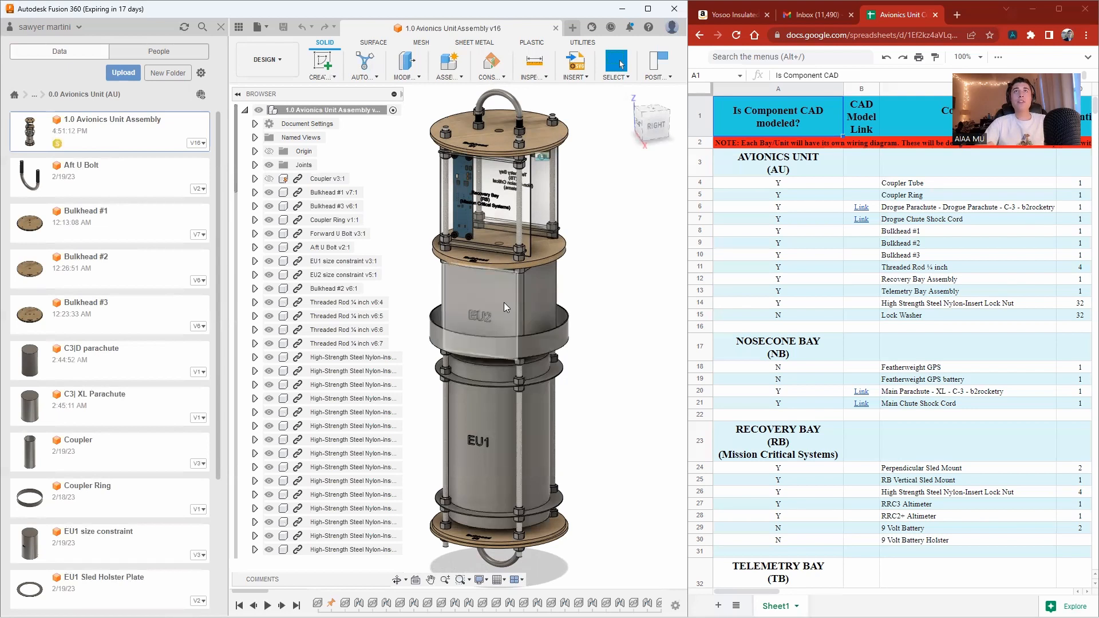
scroll(480, 189, "up", 5)
scroll(479, 183, "up", 1)
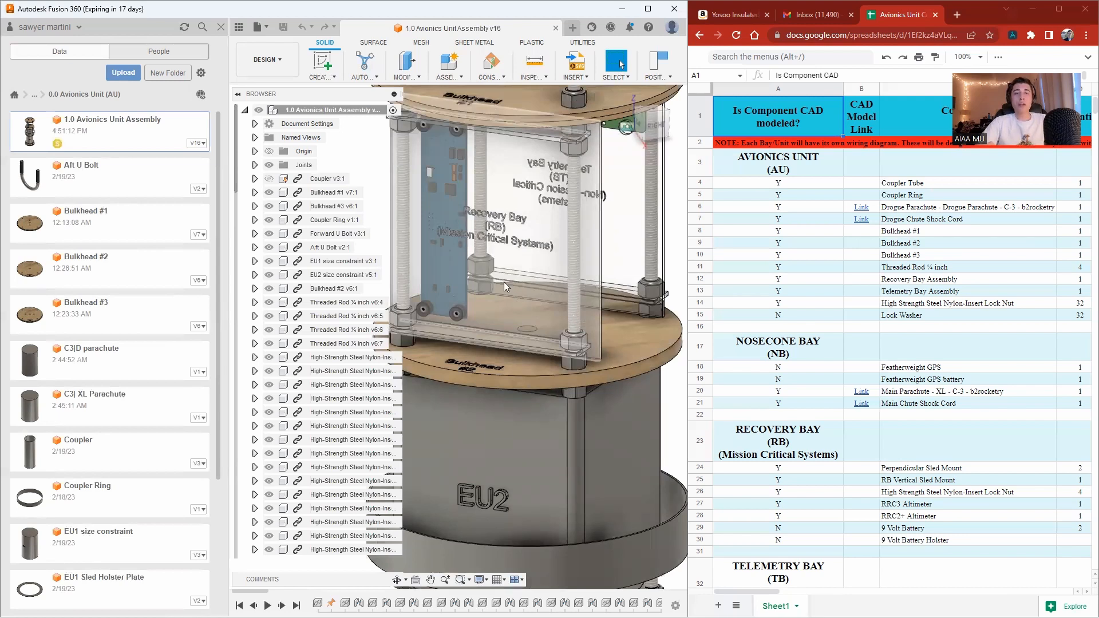
left_click(665, 113)
left_click(659, 125)
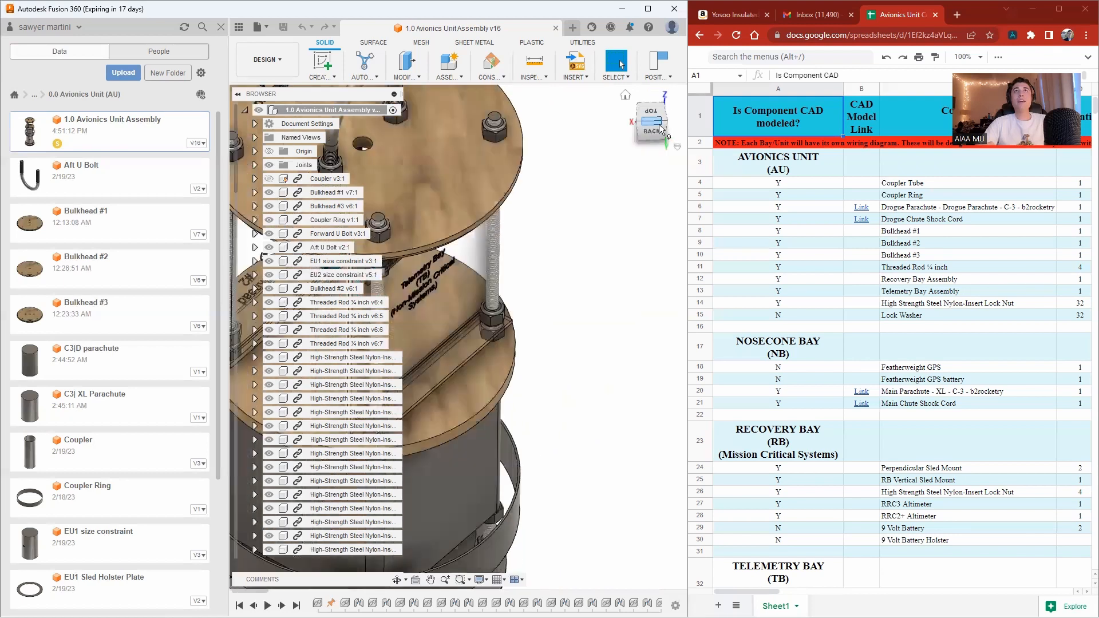
left_click(658, 130)
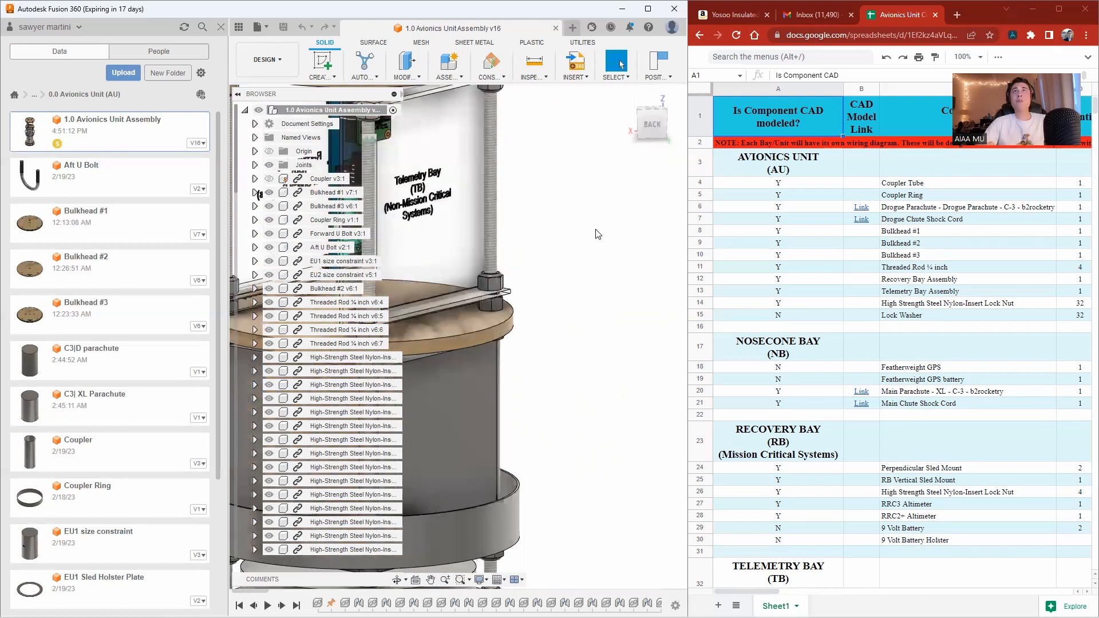
scroll(507, 290, "up", 5)
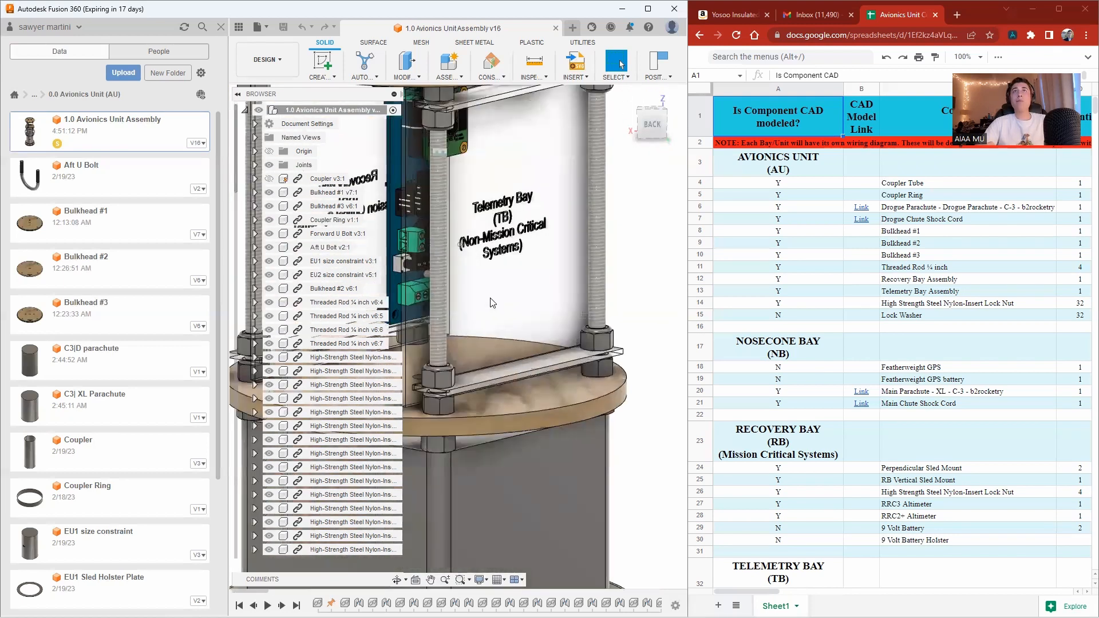
scroll(503, 318, "down", 2)
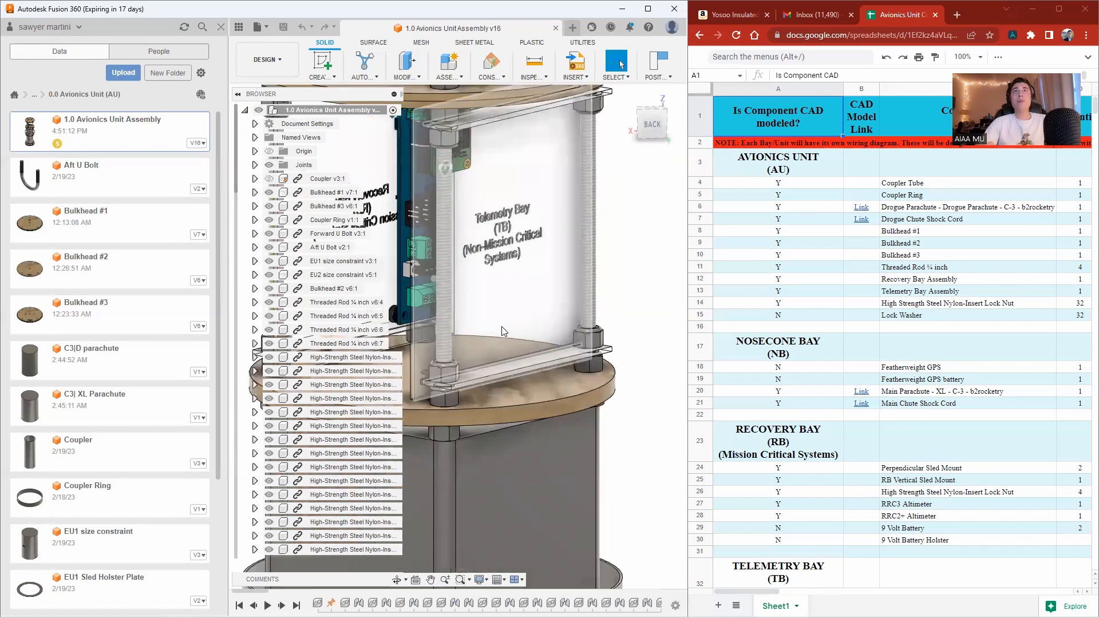
scroll(502, 318, "down", 3)
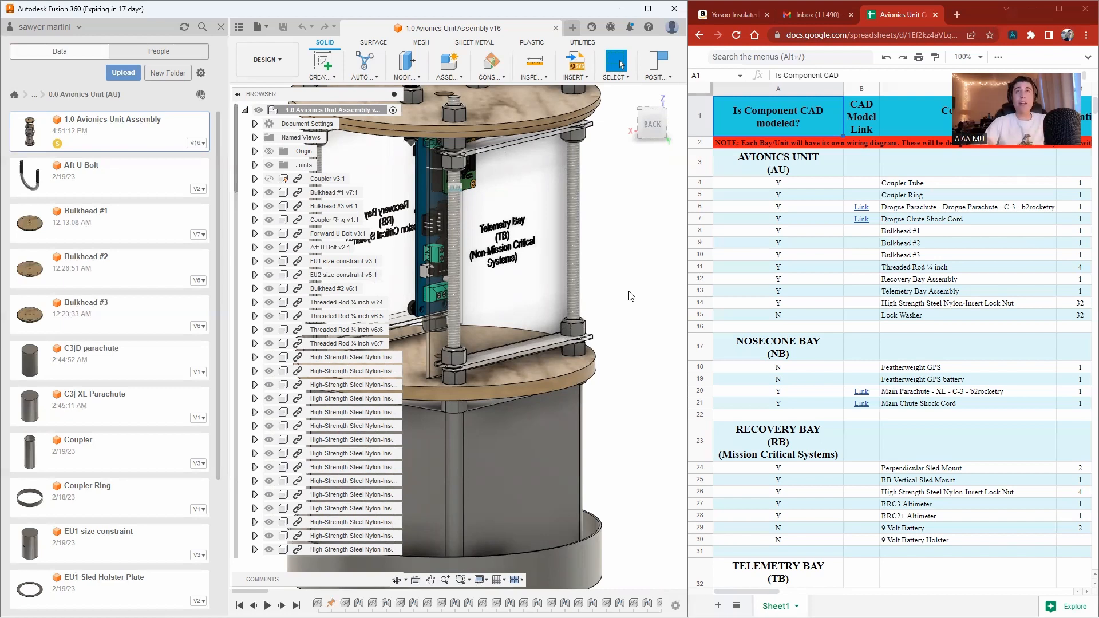
scroll(653, 376, "down", 5)
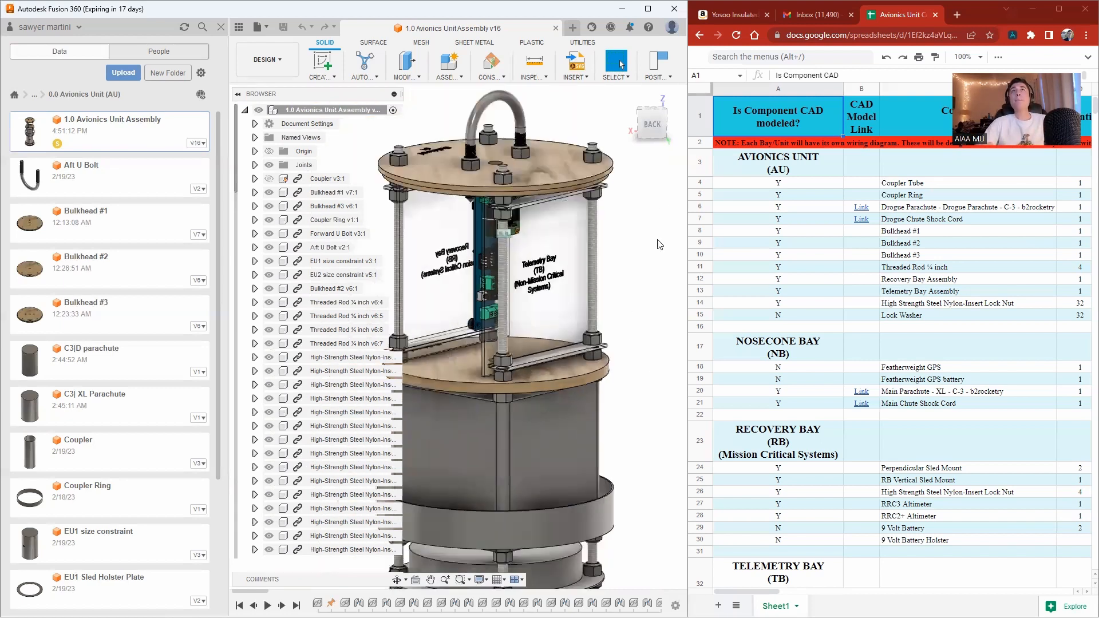
left_click(641, 116)
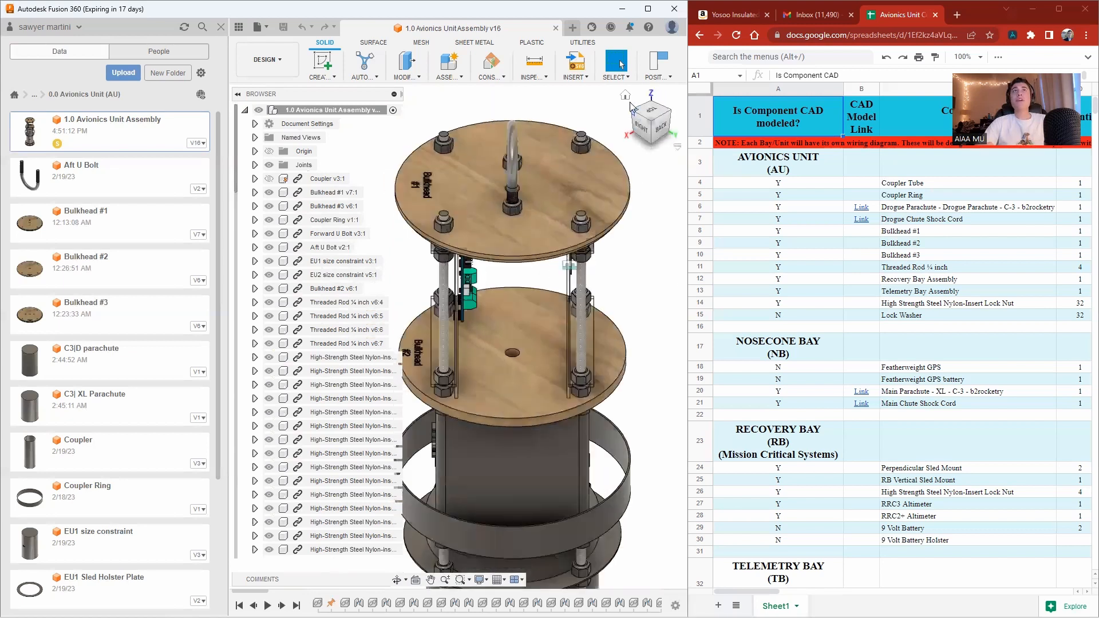
left_click(625, 95)
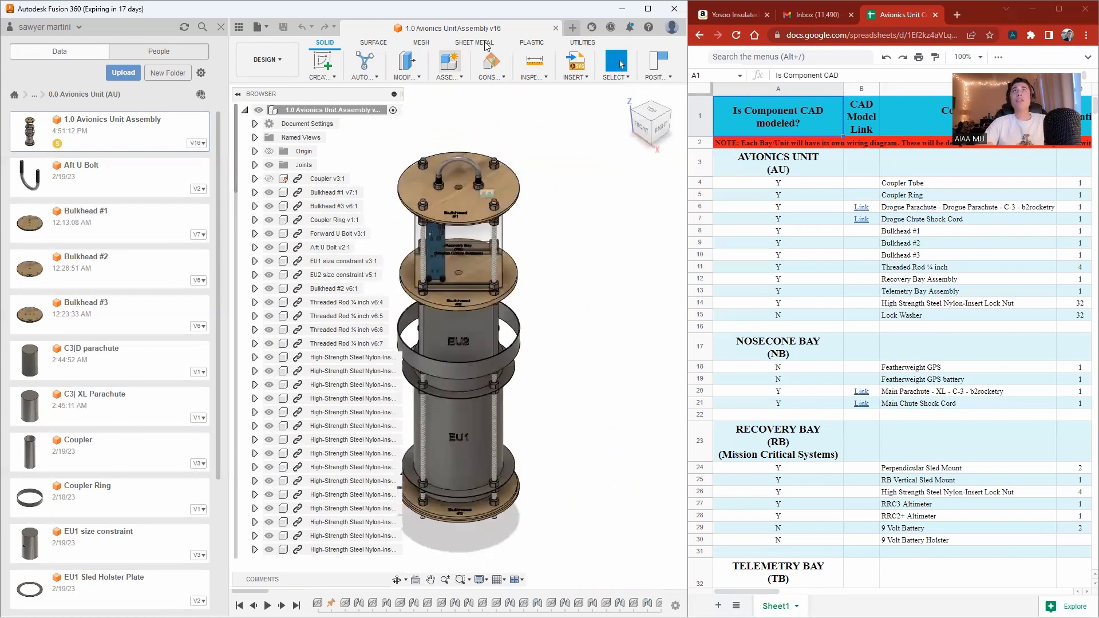
Open the 1.0 Telemetry Bay Assembly design from the Avionics > 3.0 Telemetry Bay (TB) folder.
left_click(34, 94)
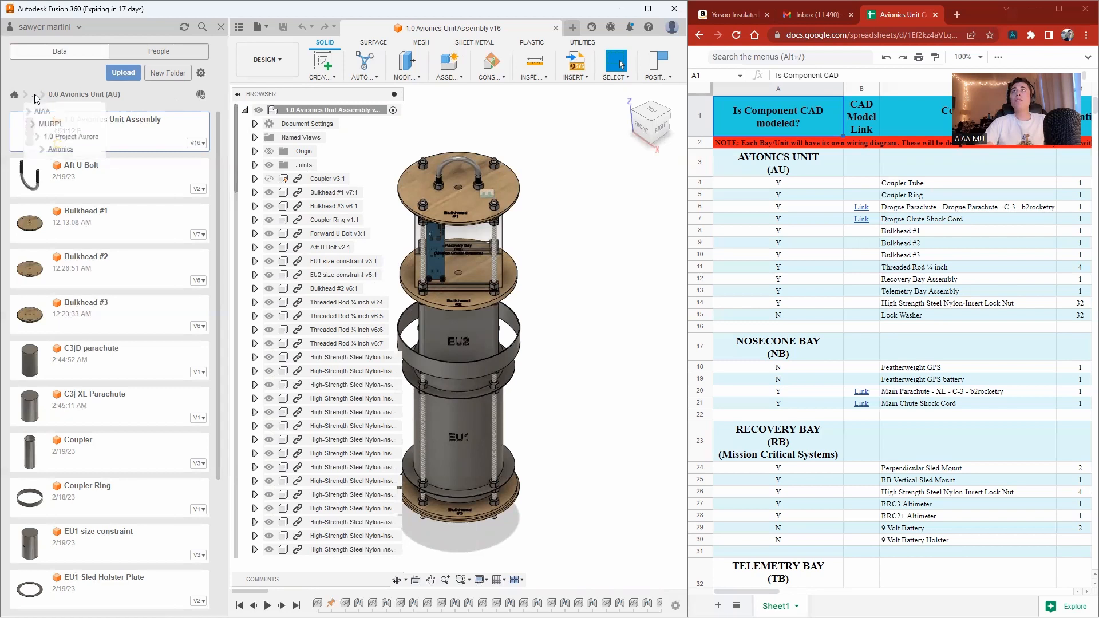
left_click(45, 149)
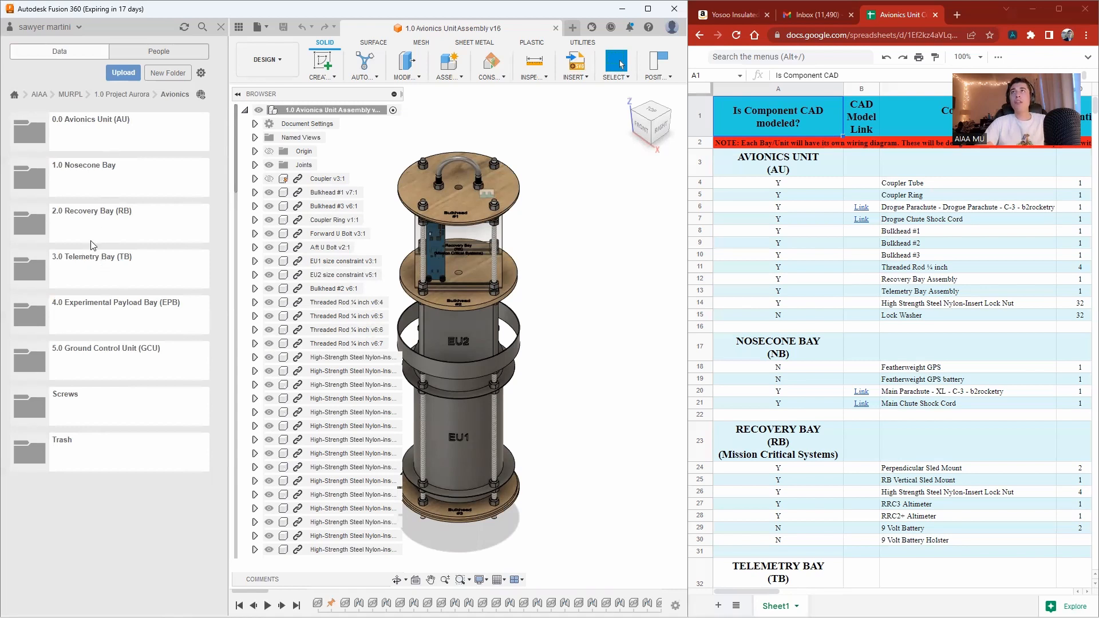
left_click(95, 272)
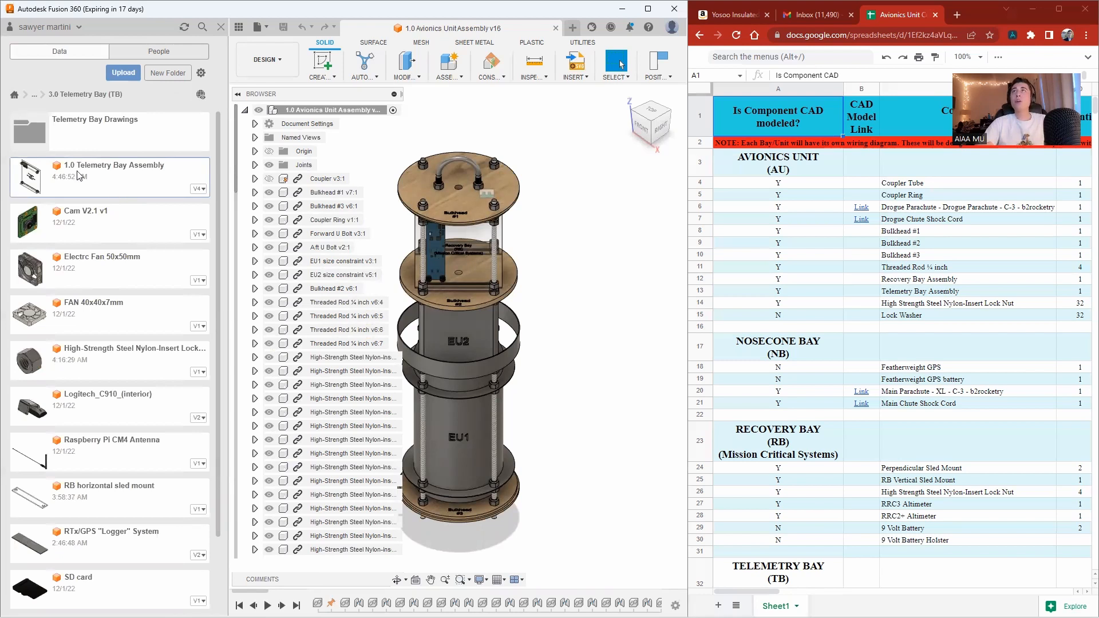
double_click(119, 185)
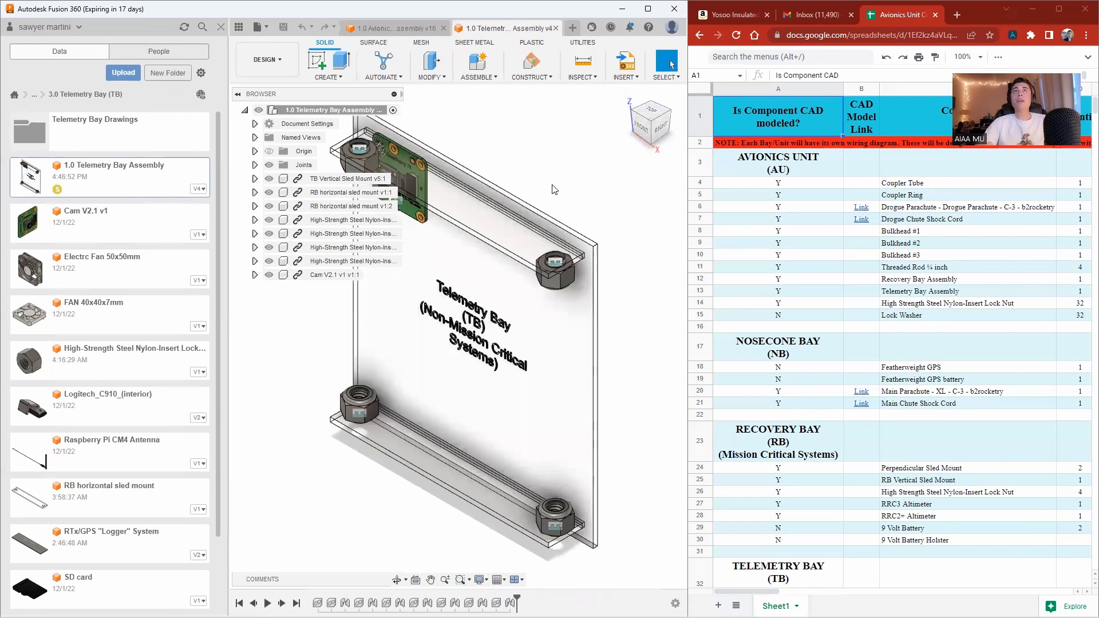
Insert Cam V2.1 v1 into the telemetry bay assembly, rotating it -90 deg about Z before placing it.
left_click_drag(642, 123, 646, 112)
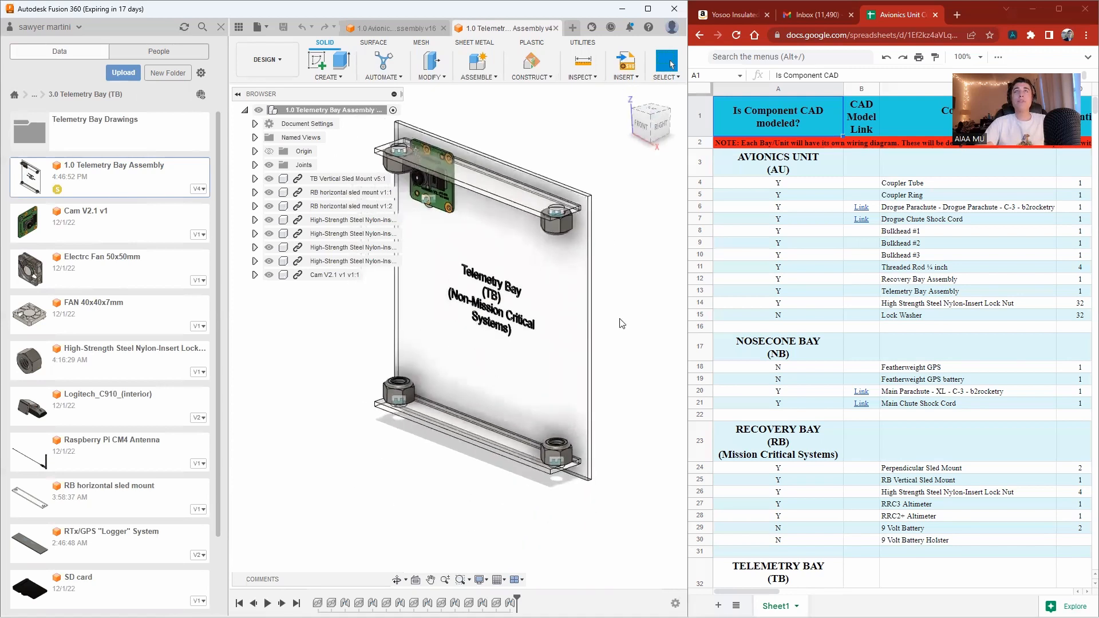
scroll(614, 395, "down", 1)
scroll(460, 138, "up", 3)
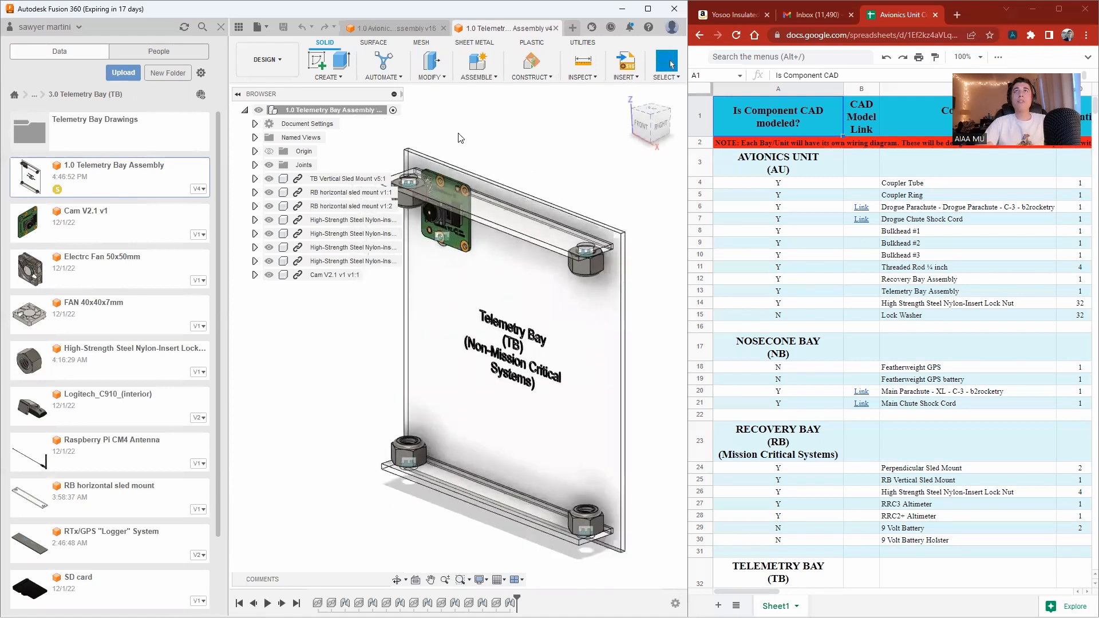
scroll(541, 238, "down", 1)
right_click(127, 229)
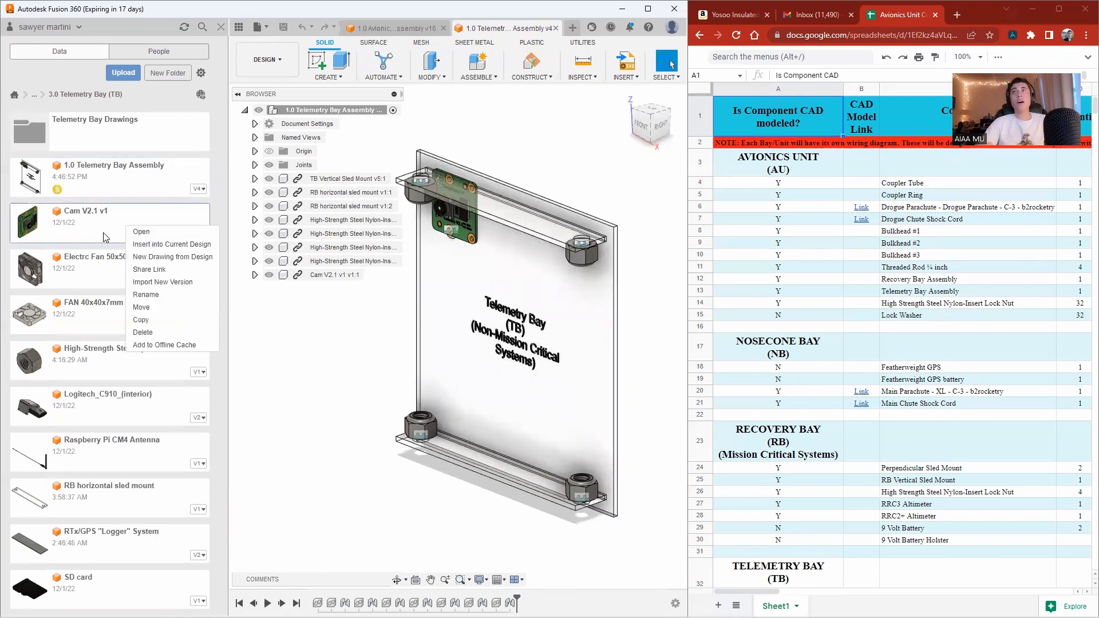
left_click(158, 247)
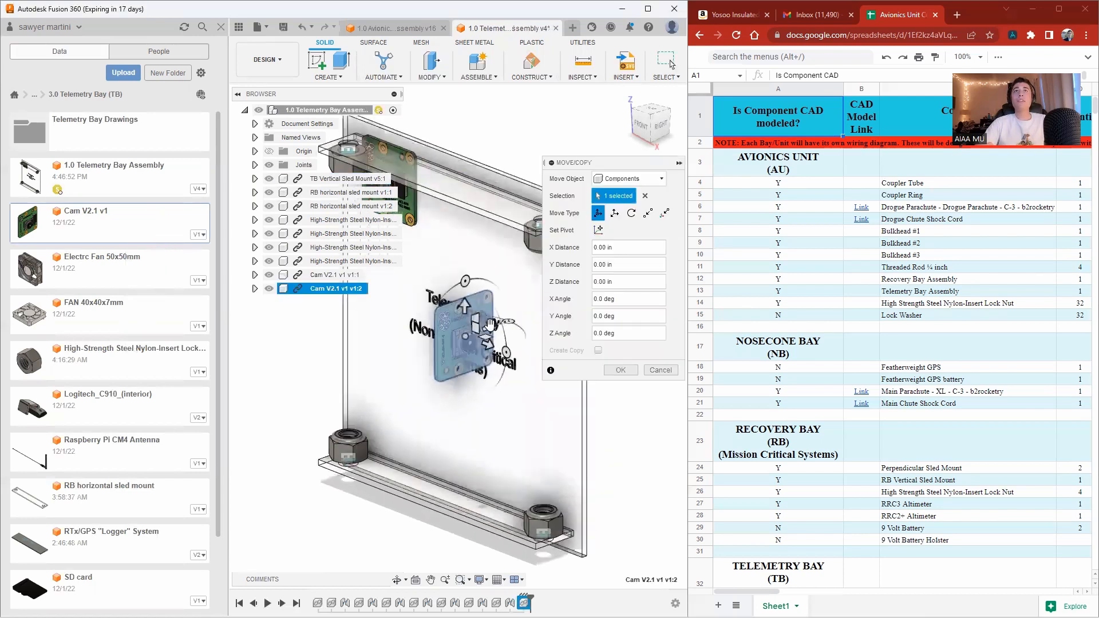
left_click_drag(490, 325, 400, 403)
left_click(388, 364)
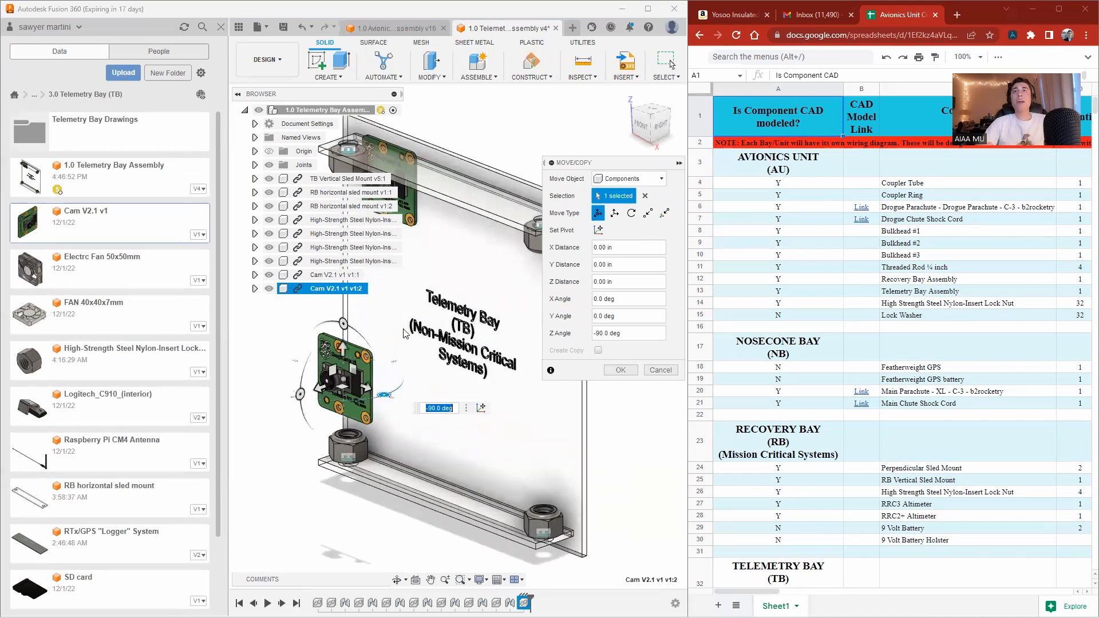
key("Return")
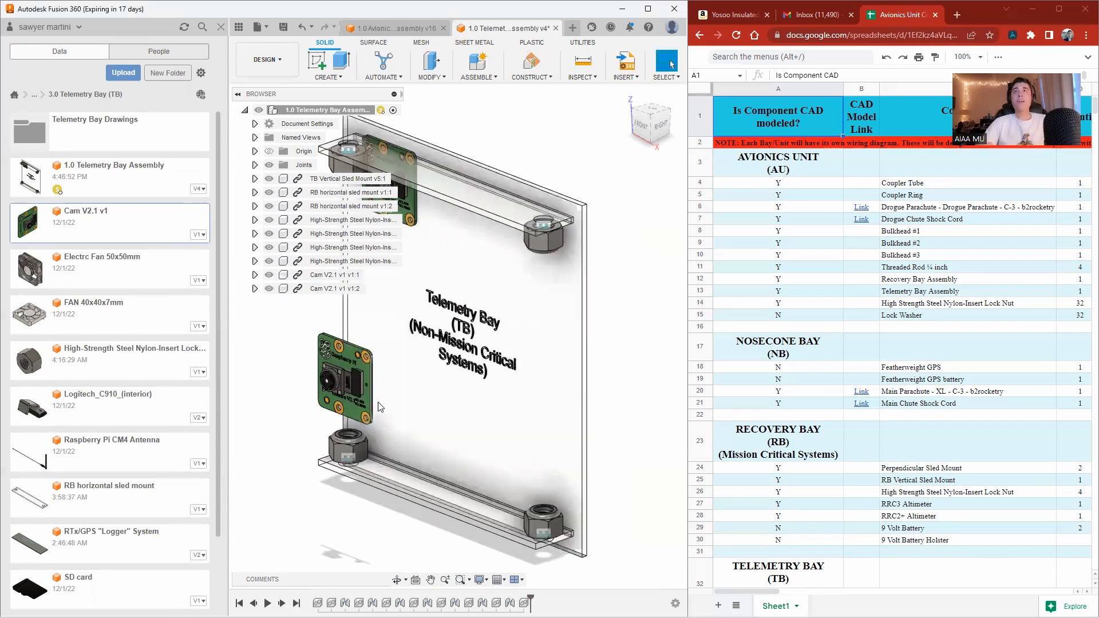
Start a Joint and pick the mounting hole on the newly inserted camera board as the first snap point.
key("F6")
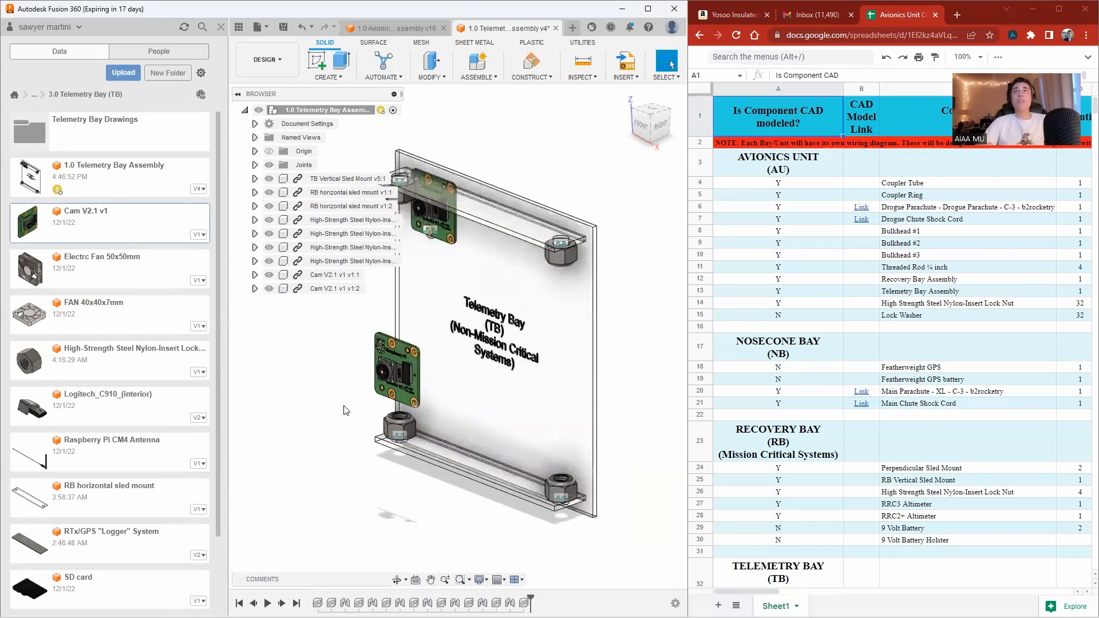
scroll(340, 391, "up", 2)
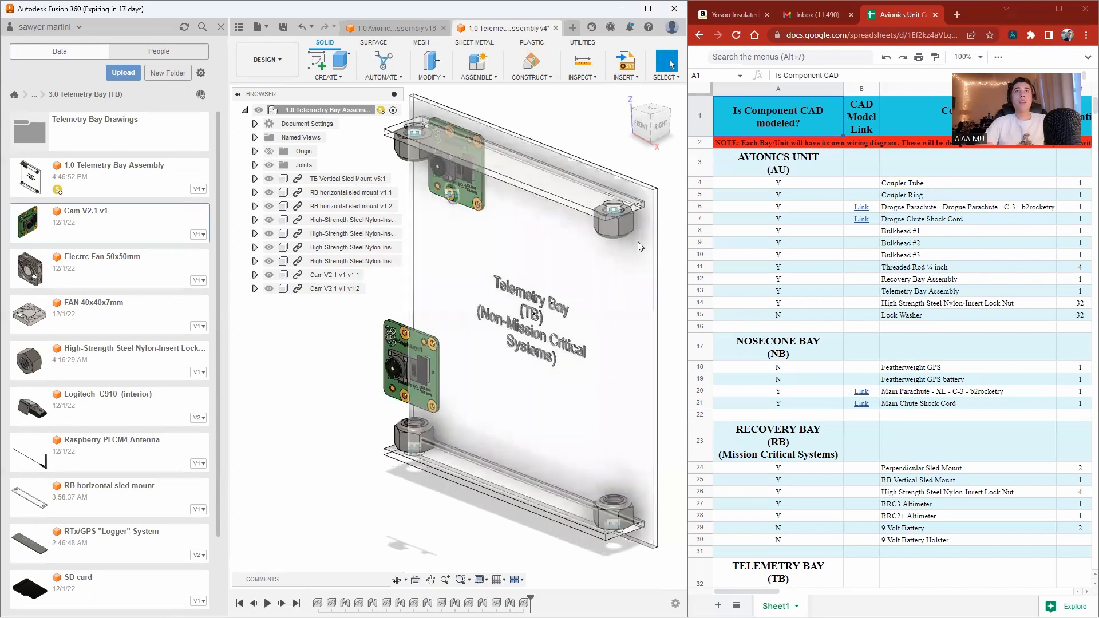
left_click(651, 123)
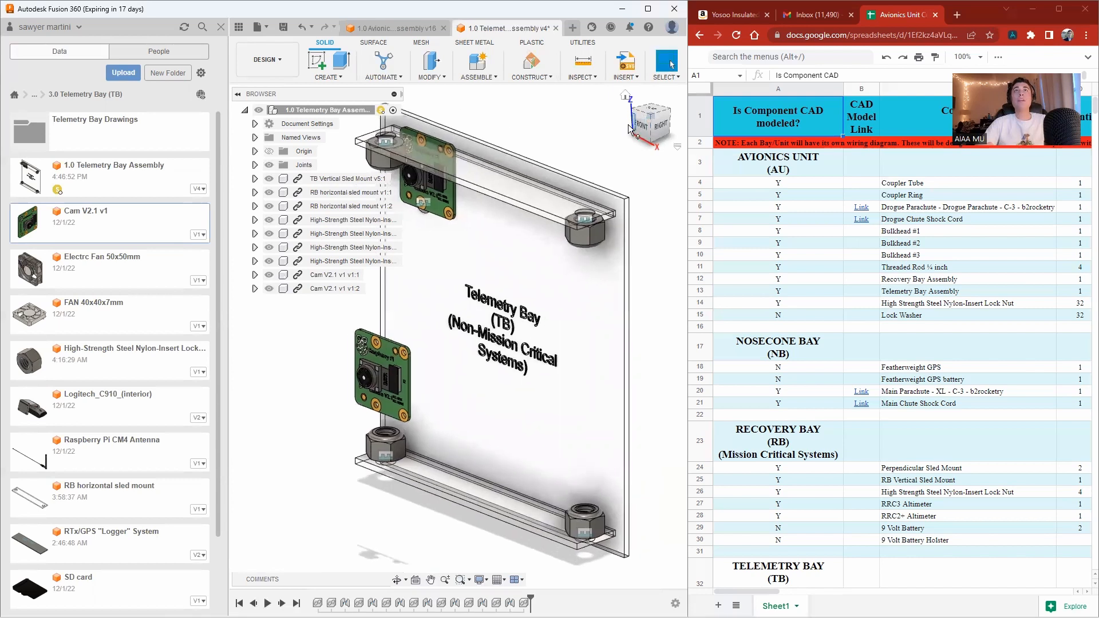
middle_click_drag(652, 320, 656, 372, "shift")
scroll(396, 353, "up", 5)
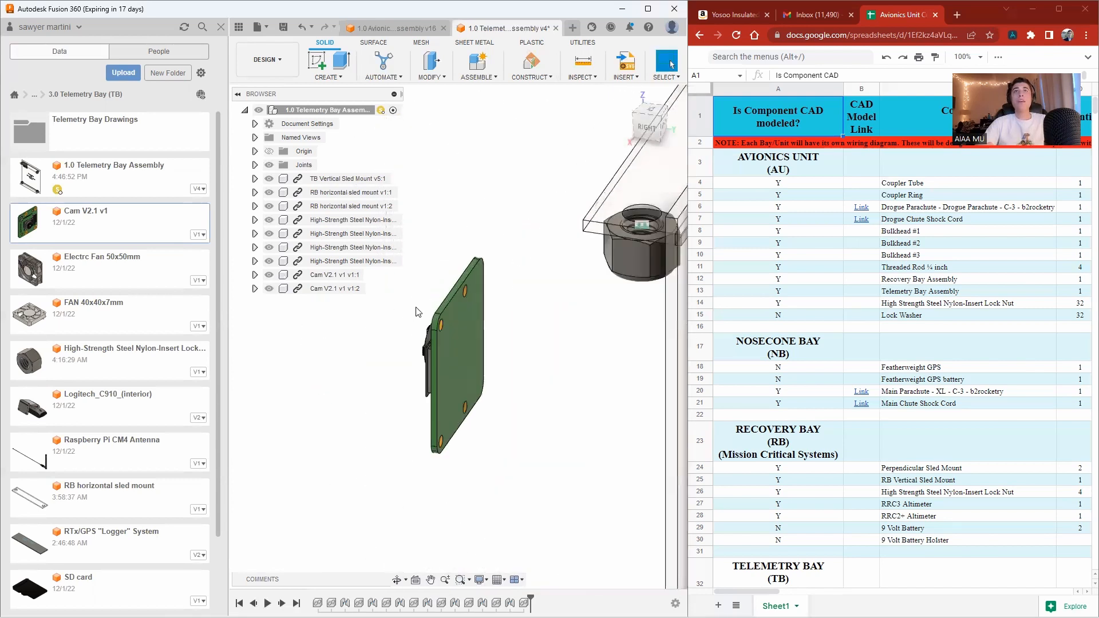
scroll(368, 363, "up", 4)
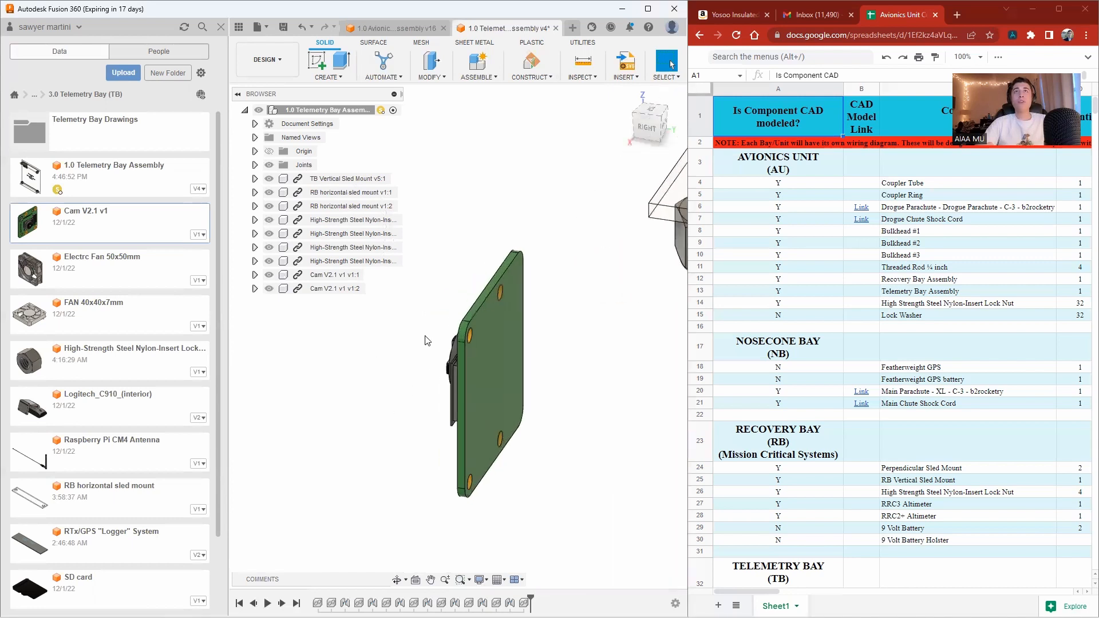
scroll(449, 327, "up", 2)
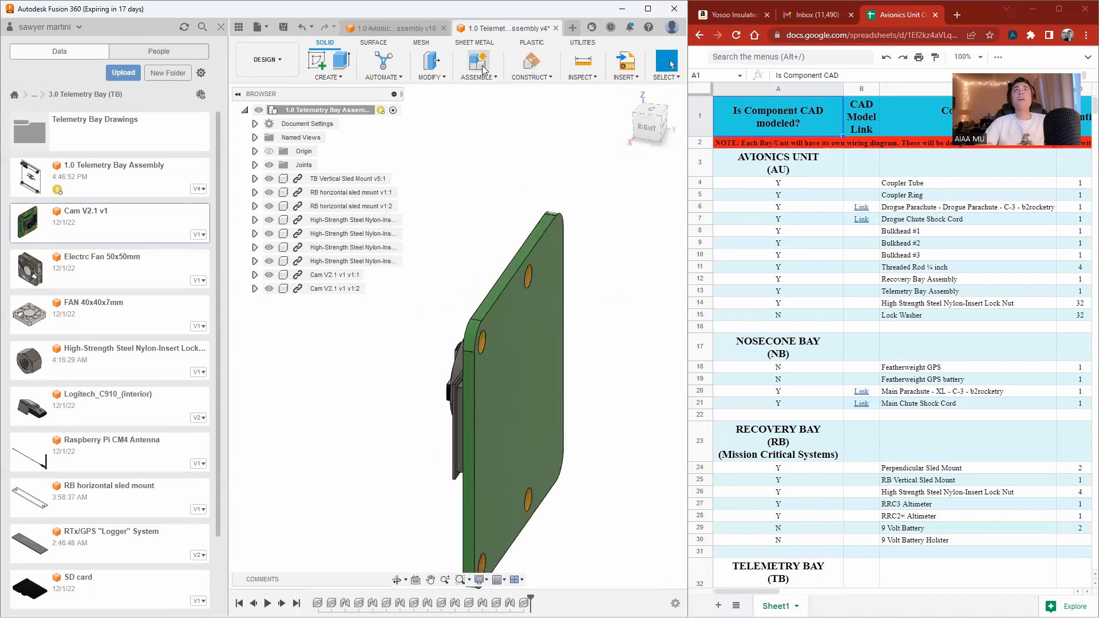
left_click(494, 79)
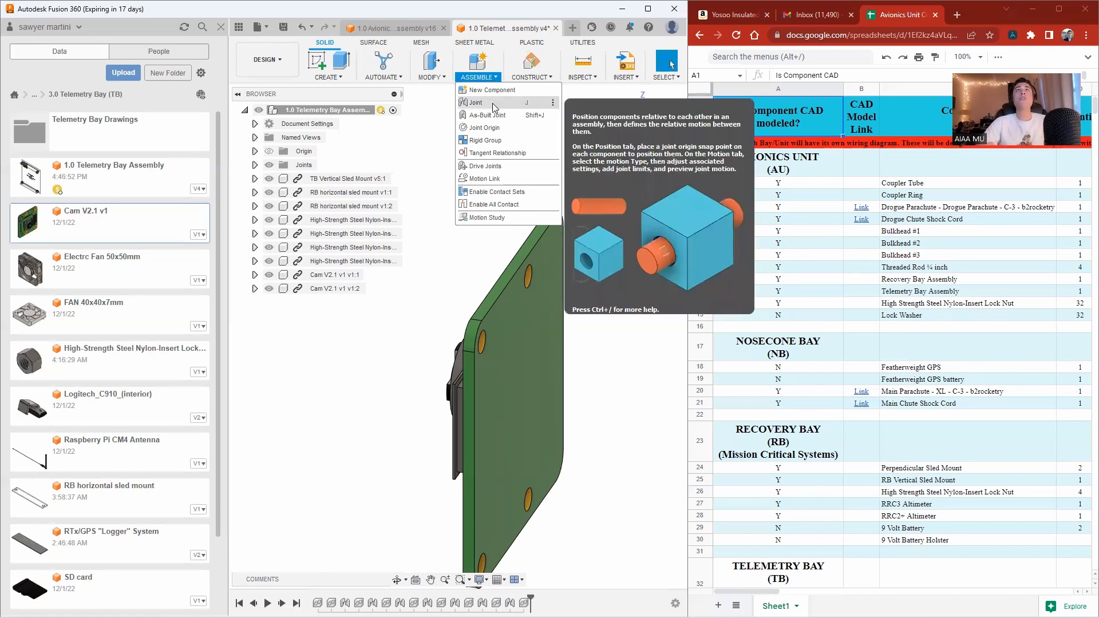
left_click(493, 105)
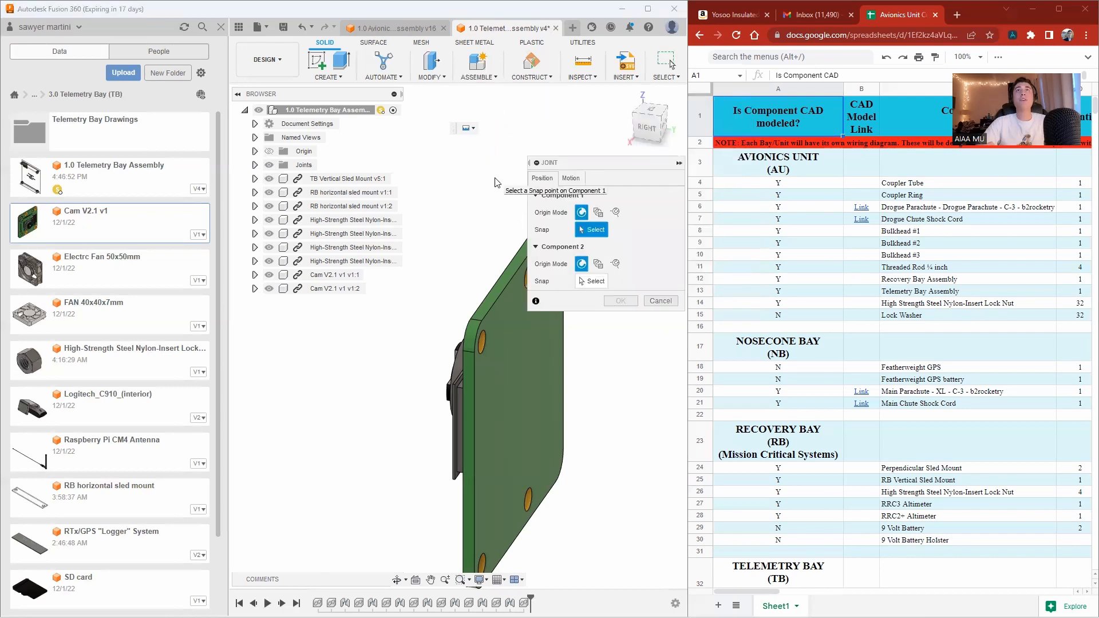
scroll(491, 353, "up", 5)
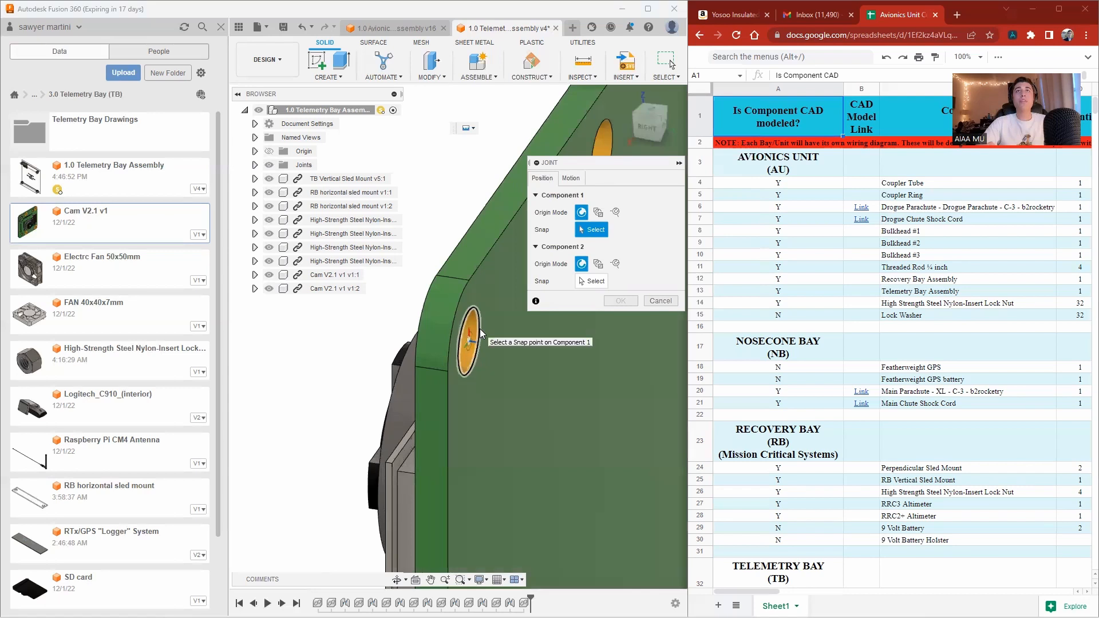
left_click(481, 333)
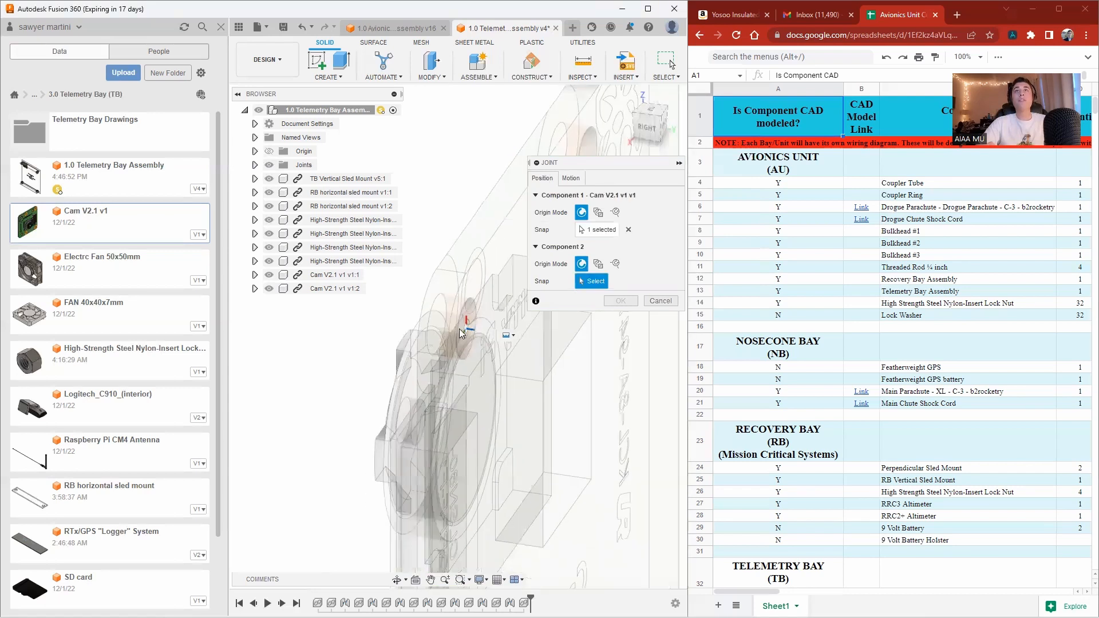
Pick the matching hole on the TB Vertical Sled Mount as the joint's second snap point.
scroll(458, 241, "down", 5)
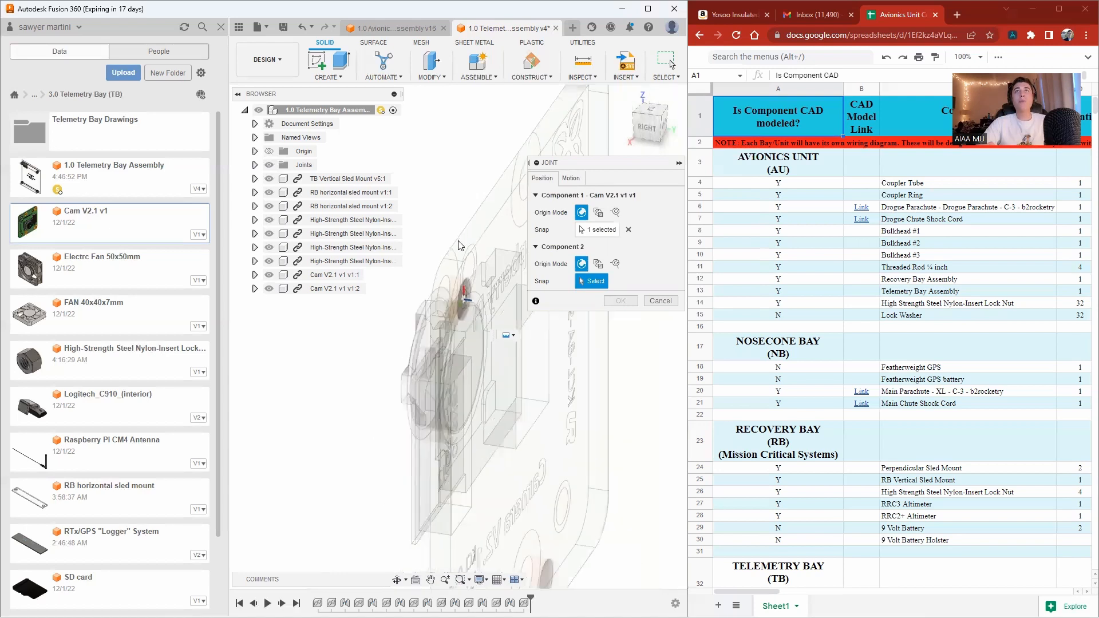
left_click(639, 122)
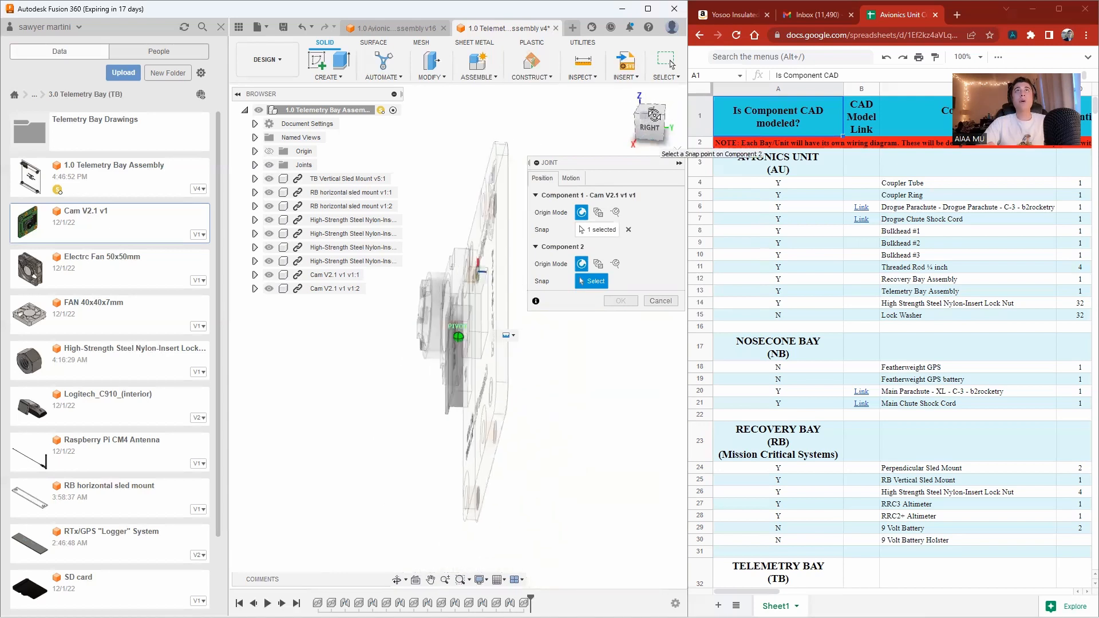
scroll(458, 337, "up", 5)
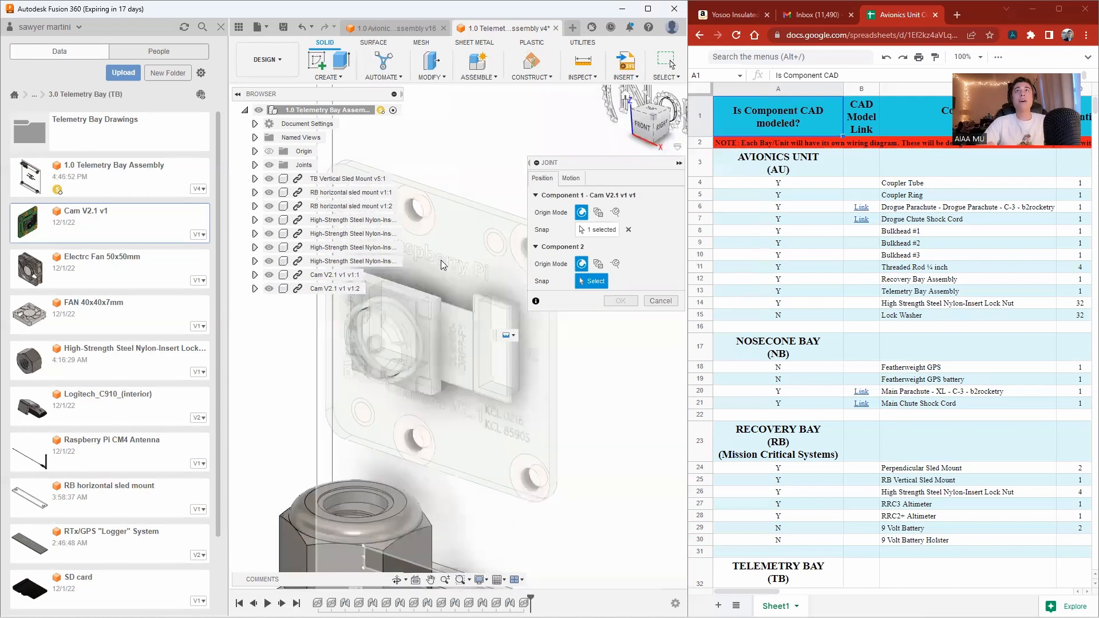
scroll(441, 263, "down", 4)
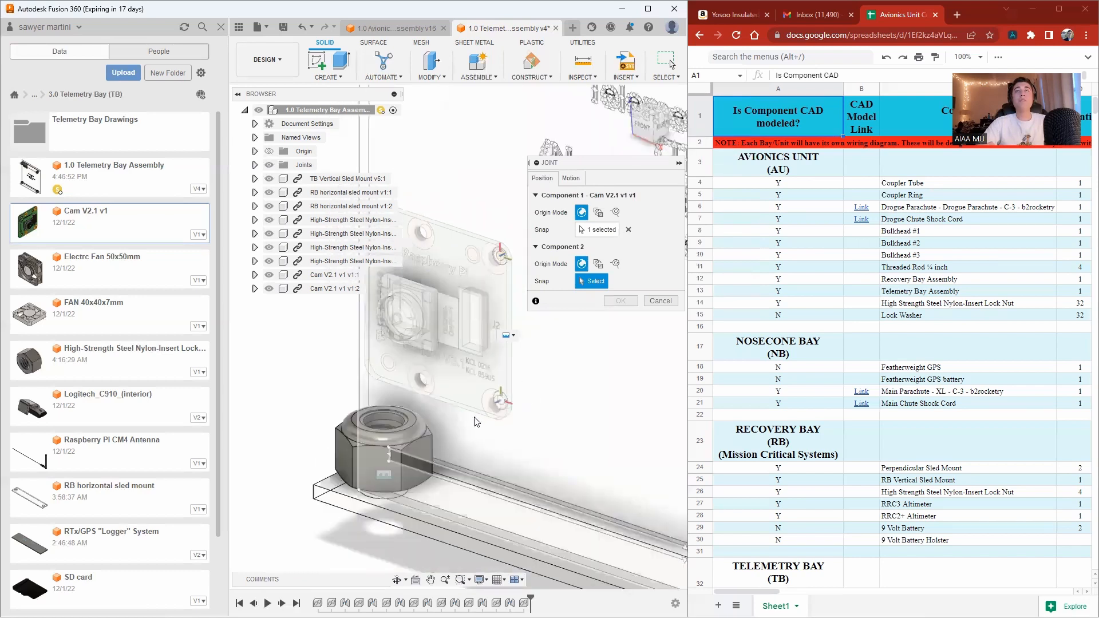
scroll(470, 416, "down", 5)
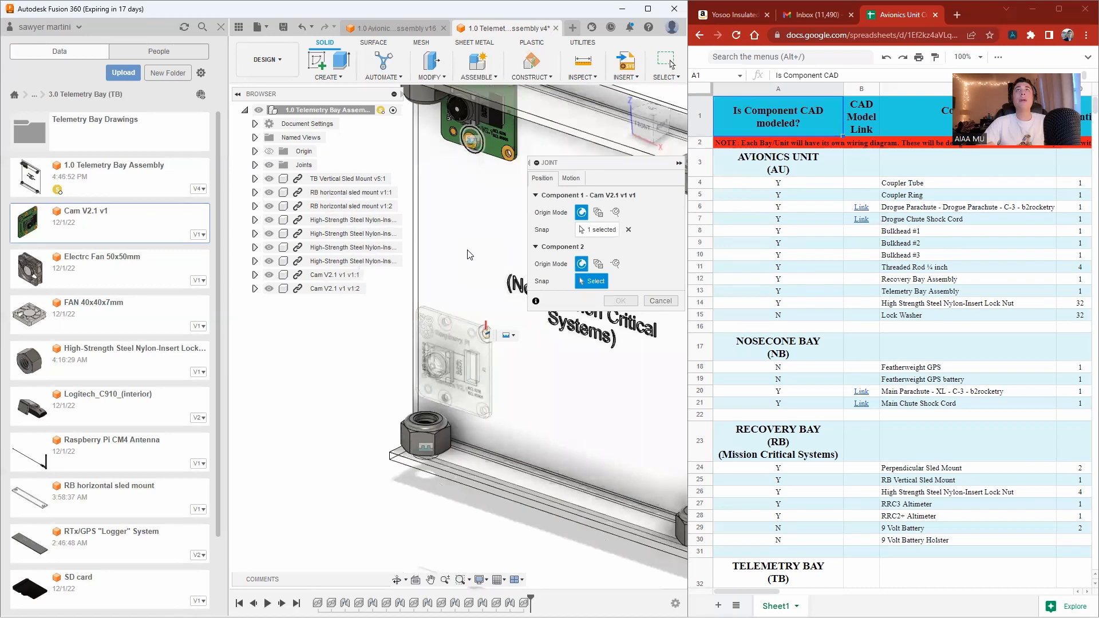
scroll(469, 254, "down", 2)
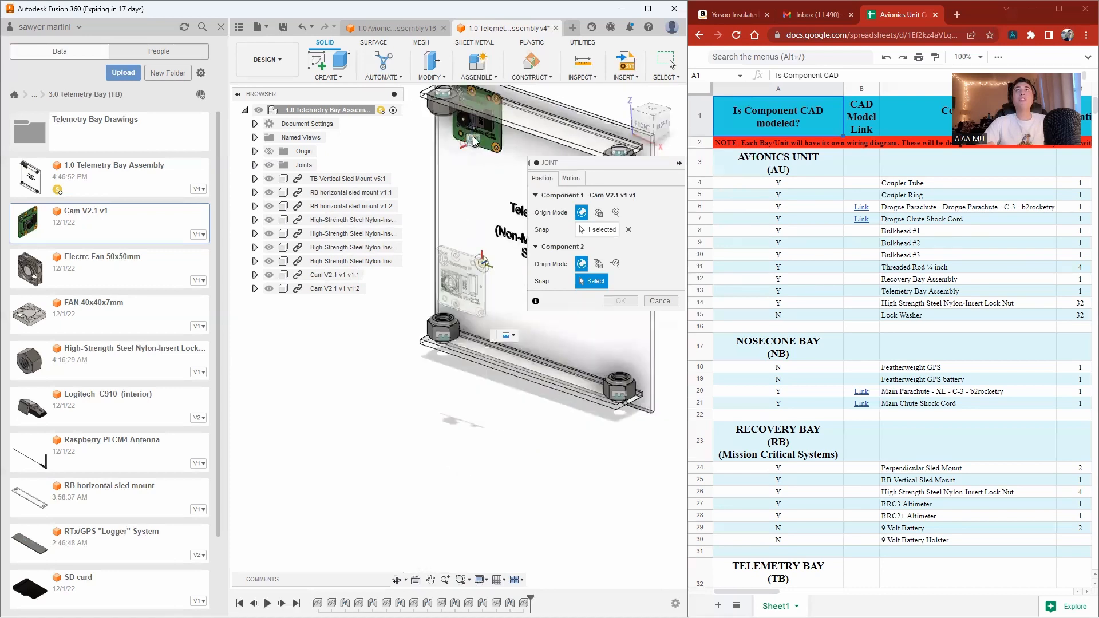
scroll(472, 143, "up", 5)
scroll(473, 143, "up", 2)
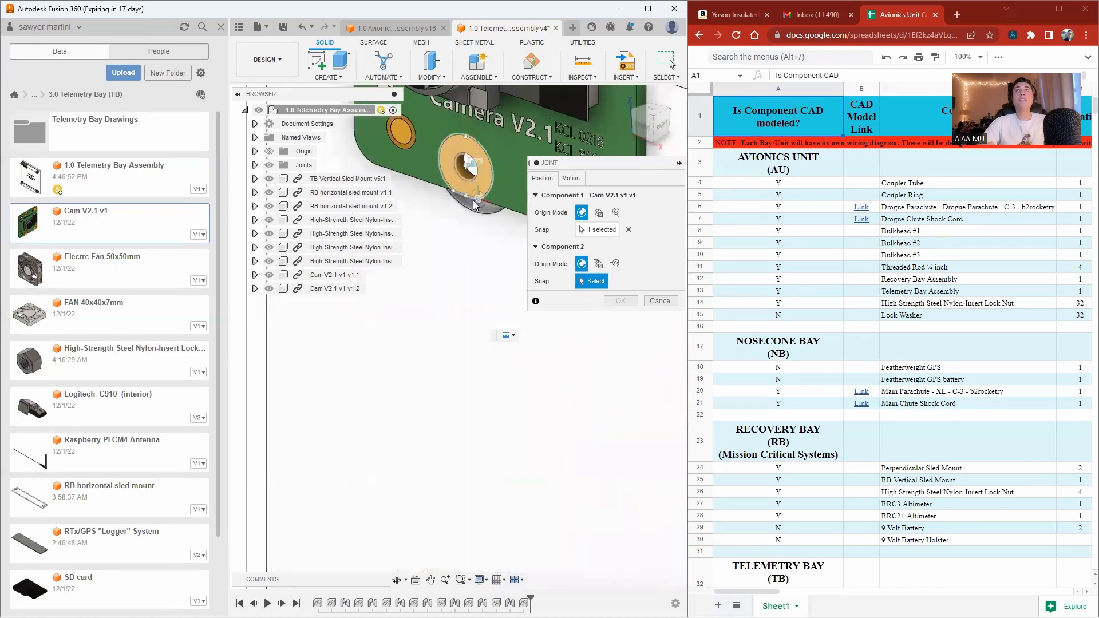
left_click(473, 215)
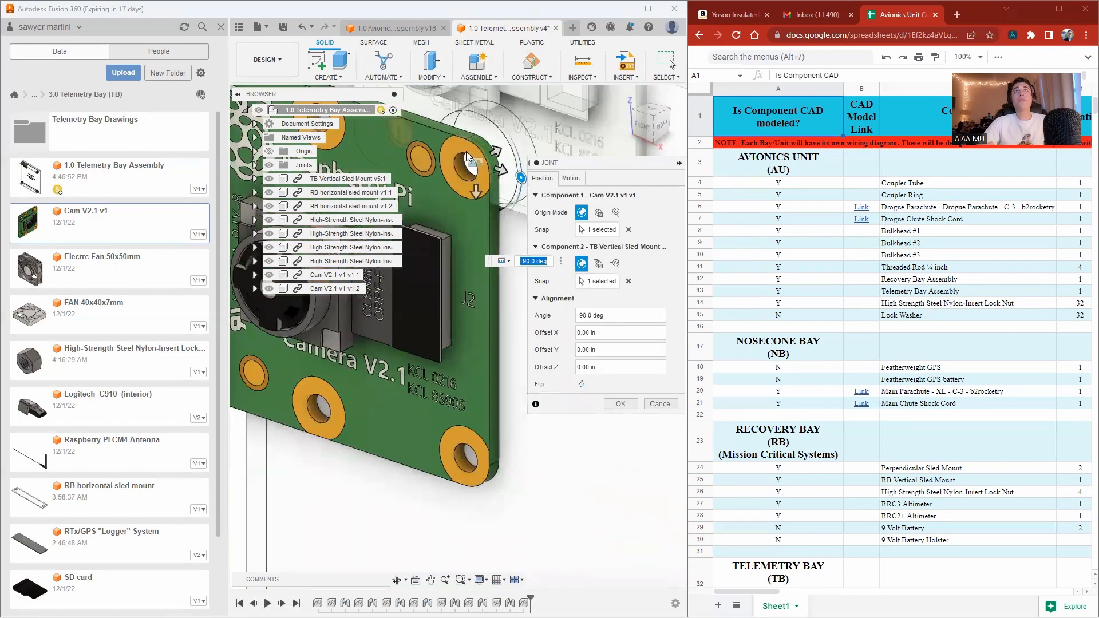
Offset the jointed camera 0.70 in along X and Y, checking its fit against the sled from the side.
scroll(433, 155, "down", 5)
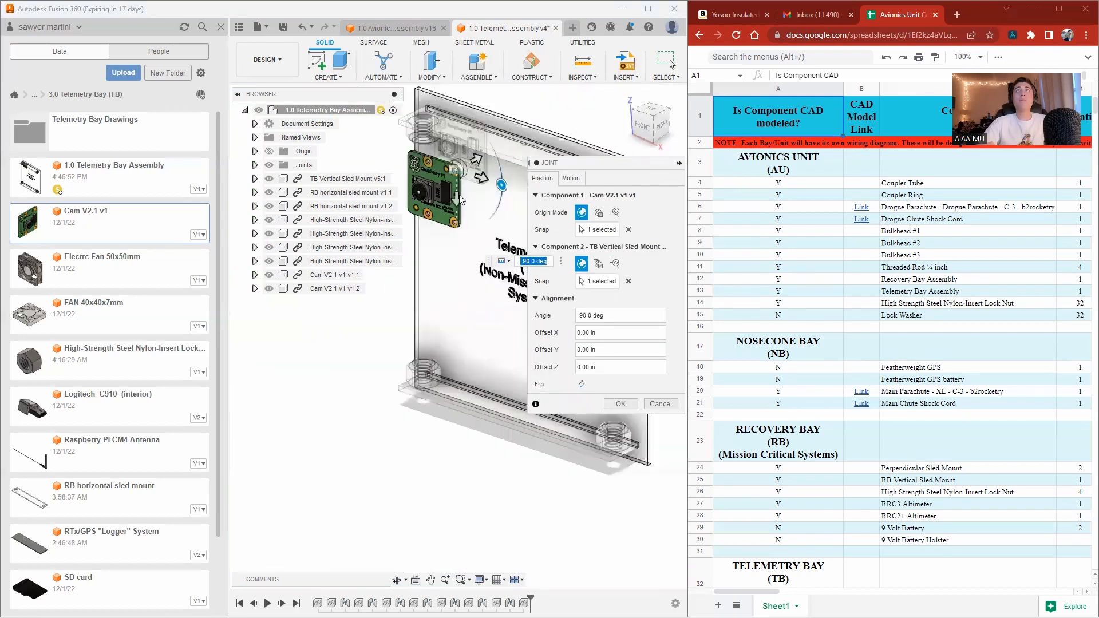
left_click_drag(458, 198, 518, 222)
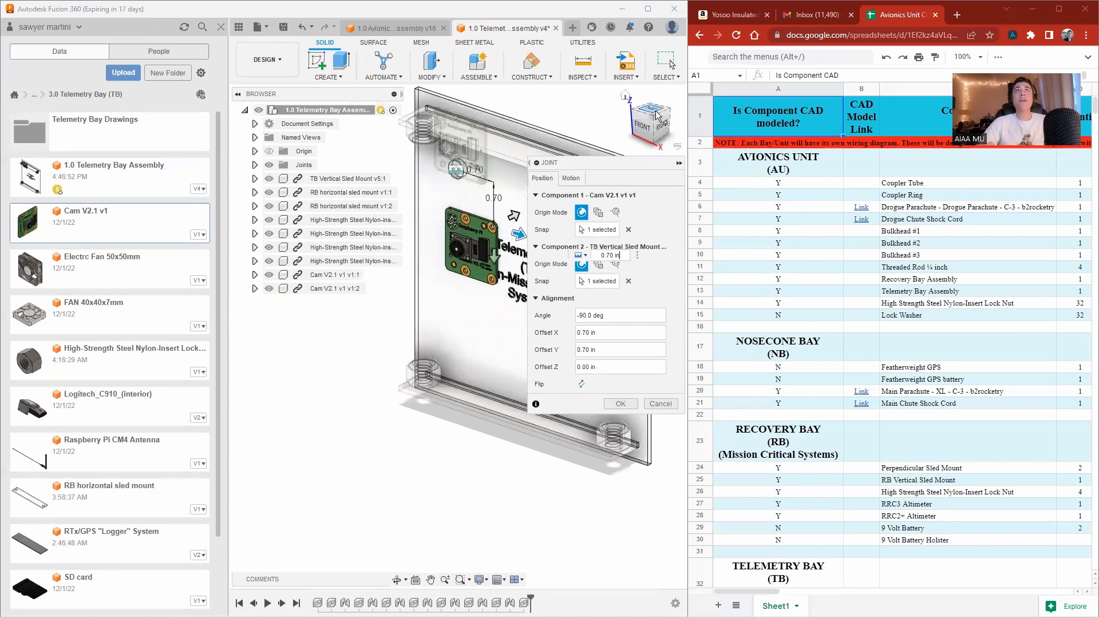
left_click_drag(662, 131, 622, 129)
scroll(455, 239, "down", 4)
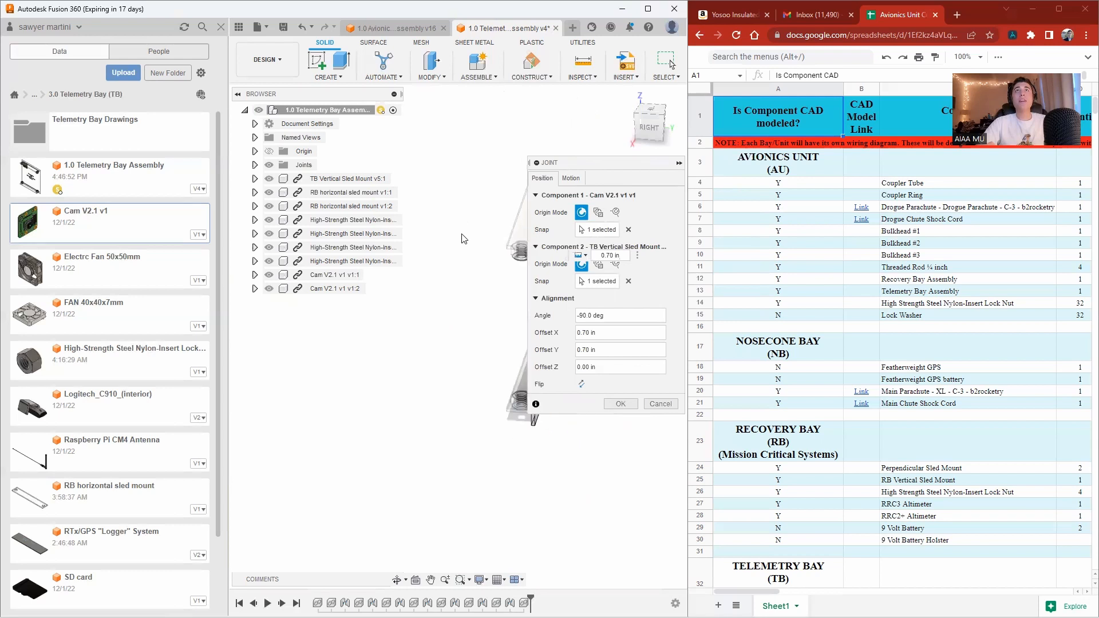
scroll(508, 242, "up", 2)
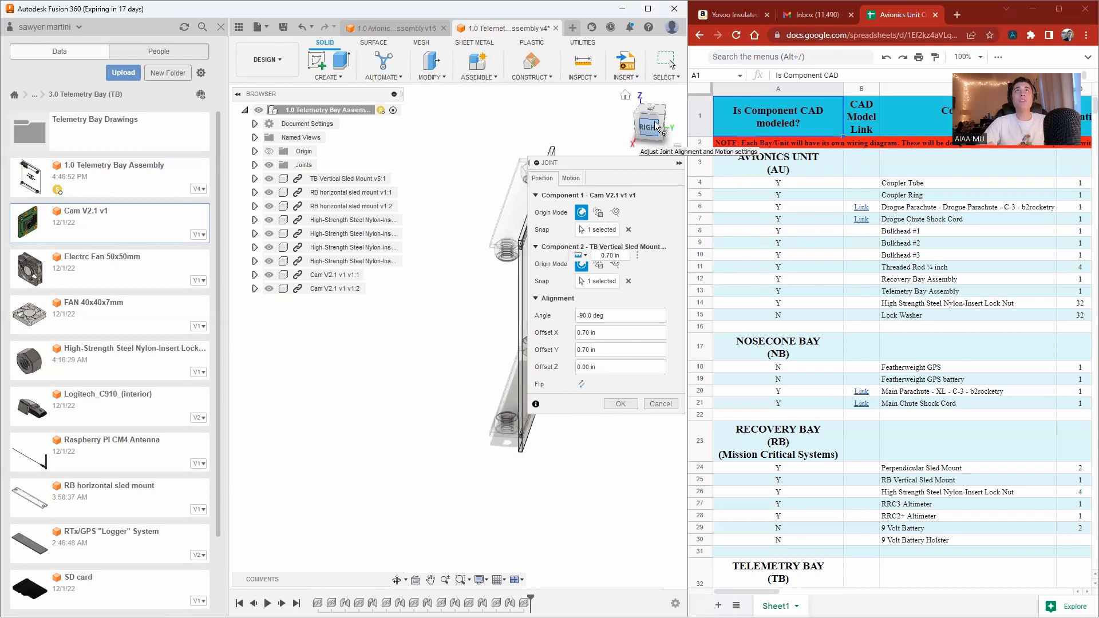
left_click_drag(650, 132, 664, 132)
scroll(433, 299, "down", 3)
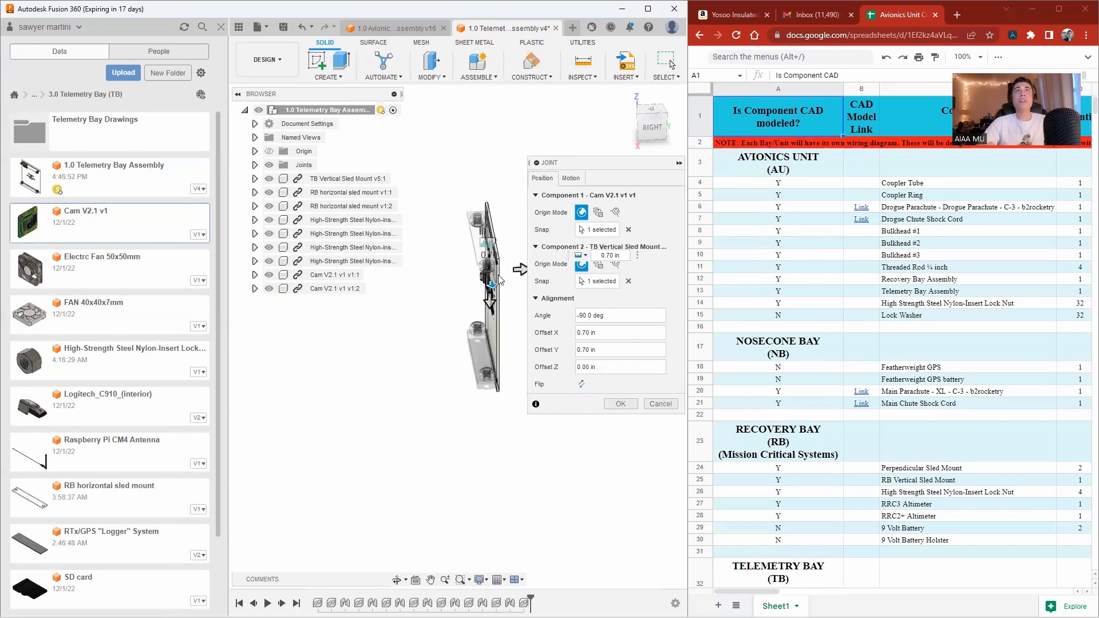
scroll(513, 315, "up", 5)
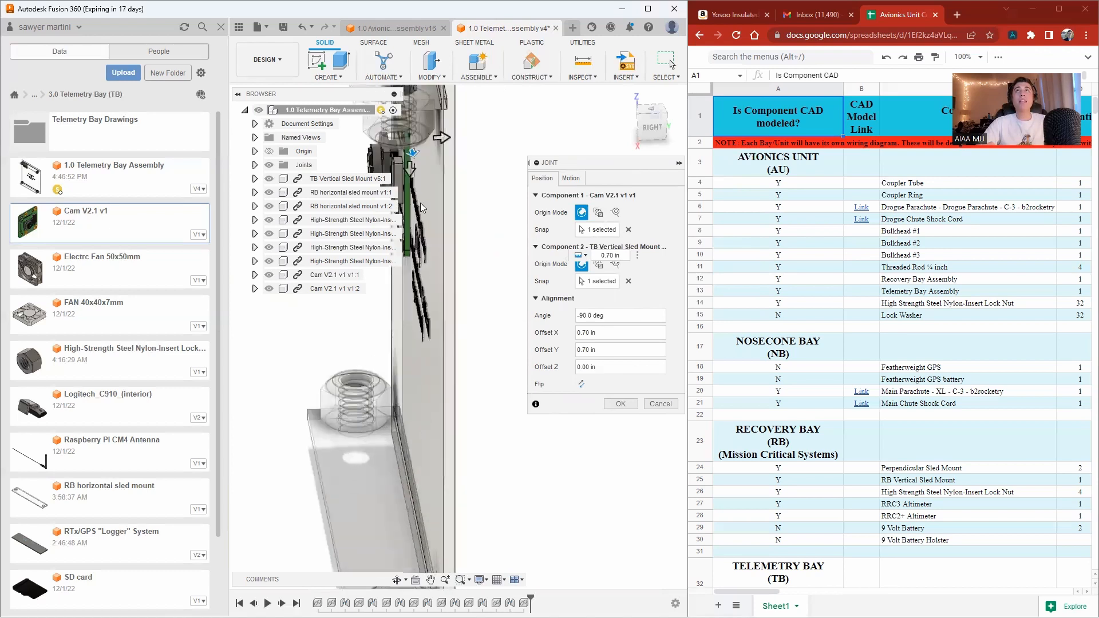
left_click_drag(643, 128, 635, 105)
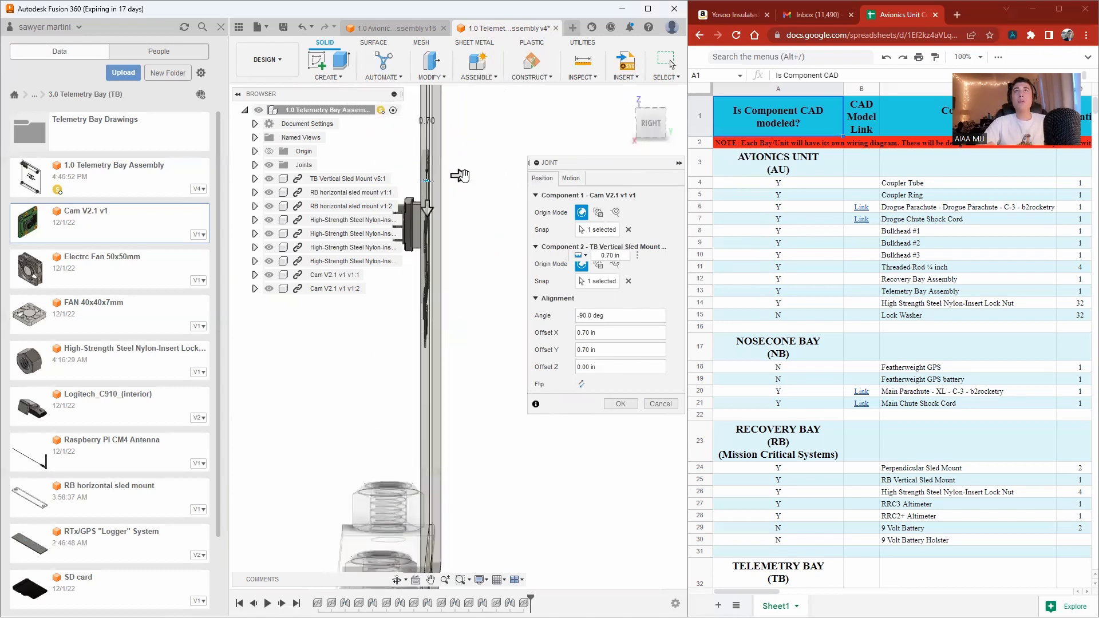
Position the camera with joint offsets of 2.80 in X and 1.90 in Y and confirm the joint.
mouse_move(460, 176)
left_mouse_down()
mouse_move(441, 175)
mouse_move(457, 176)
left_mouse_up()
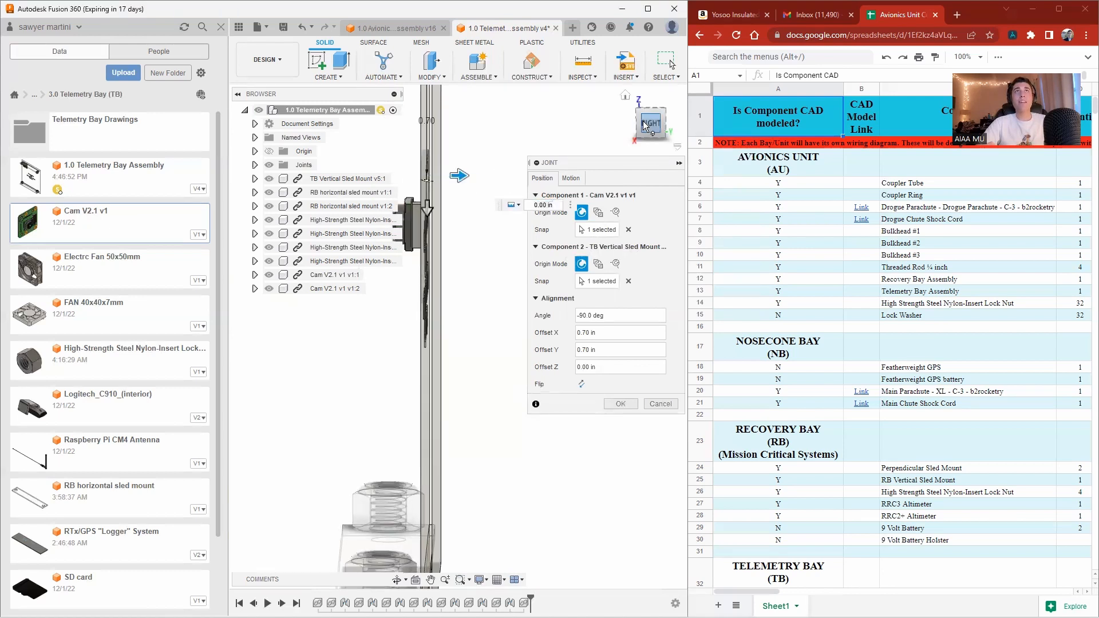
middle_click_drag(457, 175, 488, 193, "shift")
scroll(488, 193, "down", 3)
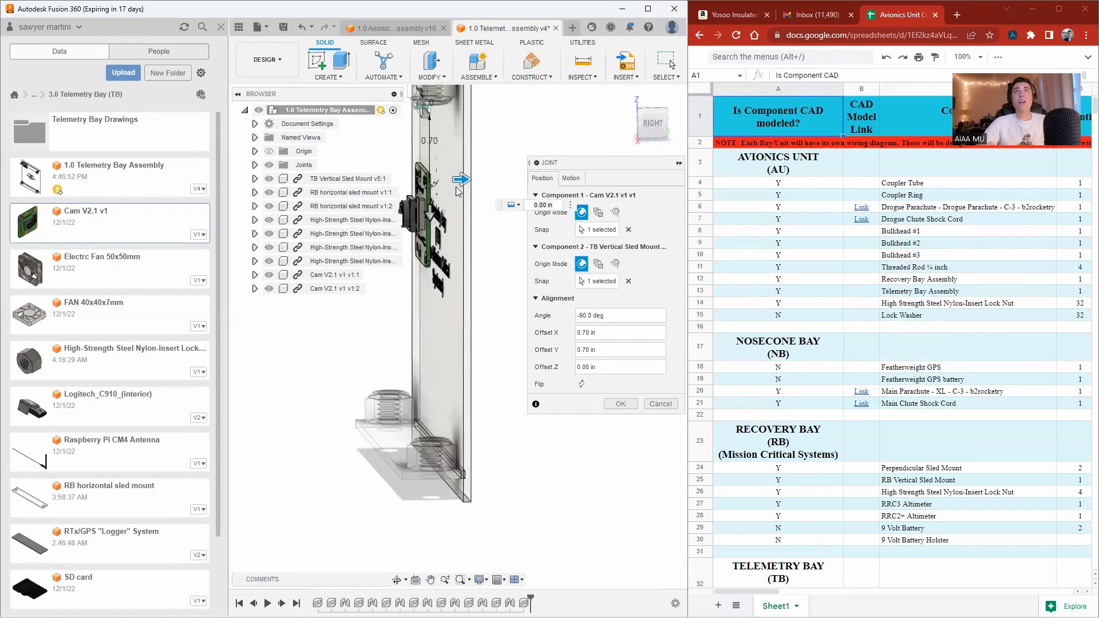
left_click(639, 112)
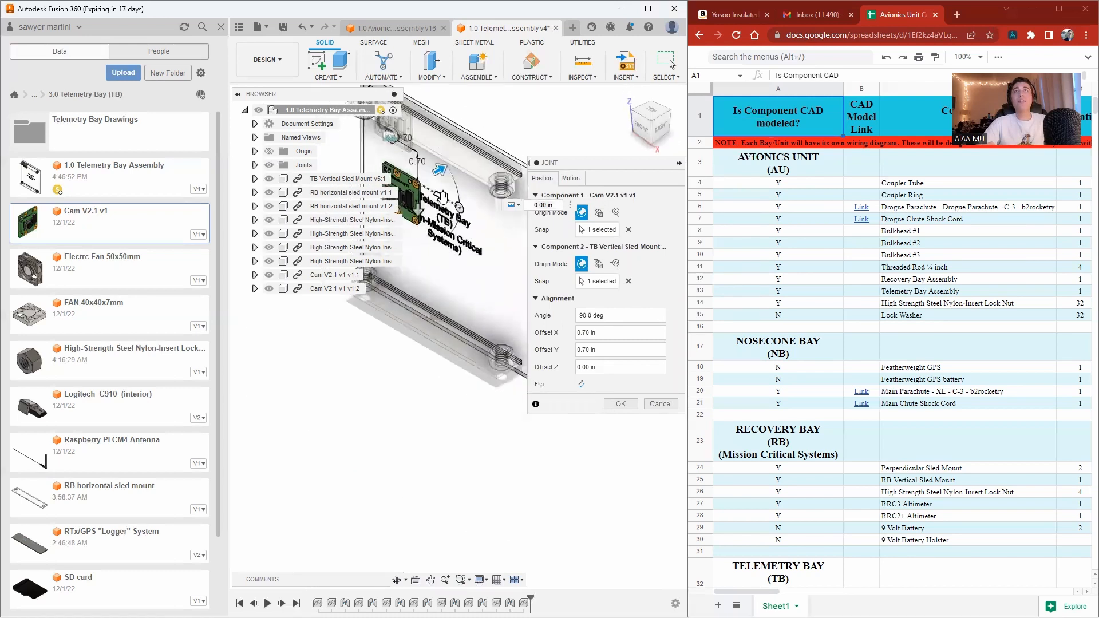
left_click_drag(441, 197, 526, 236)
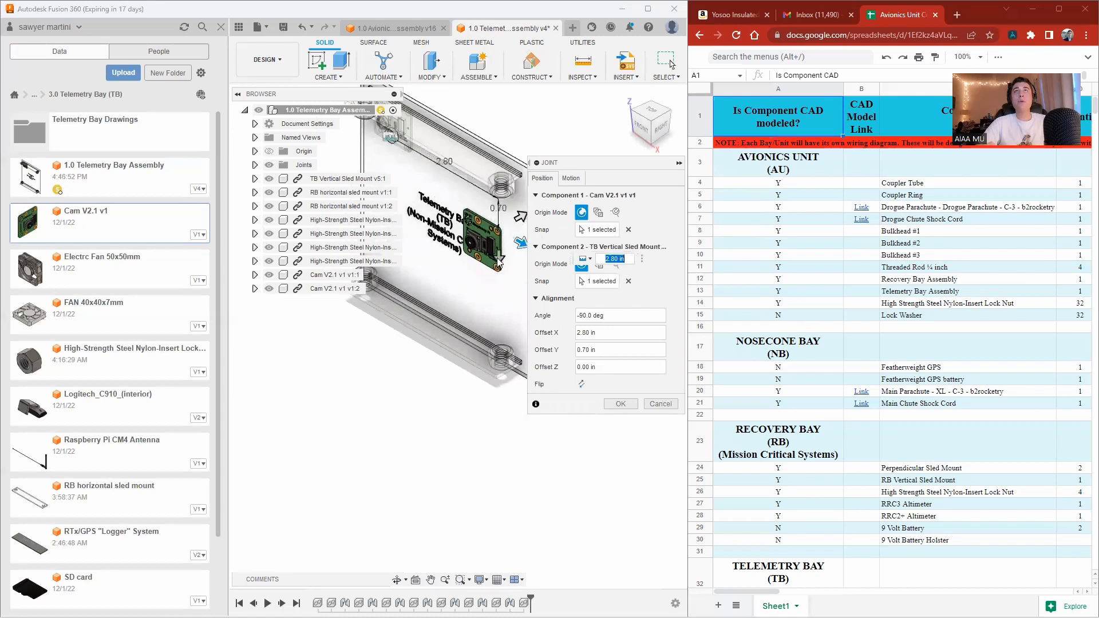
left_click_drag(500, 273, 498, 312)
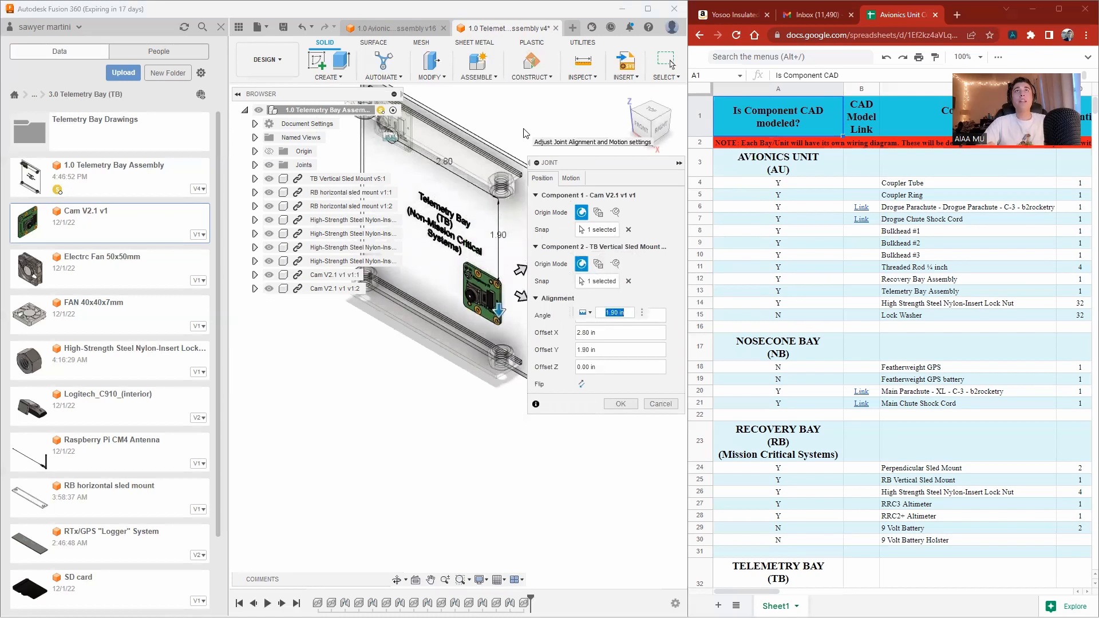
key("Return")
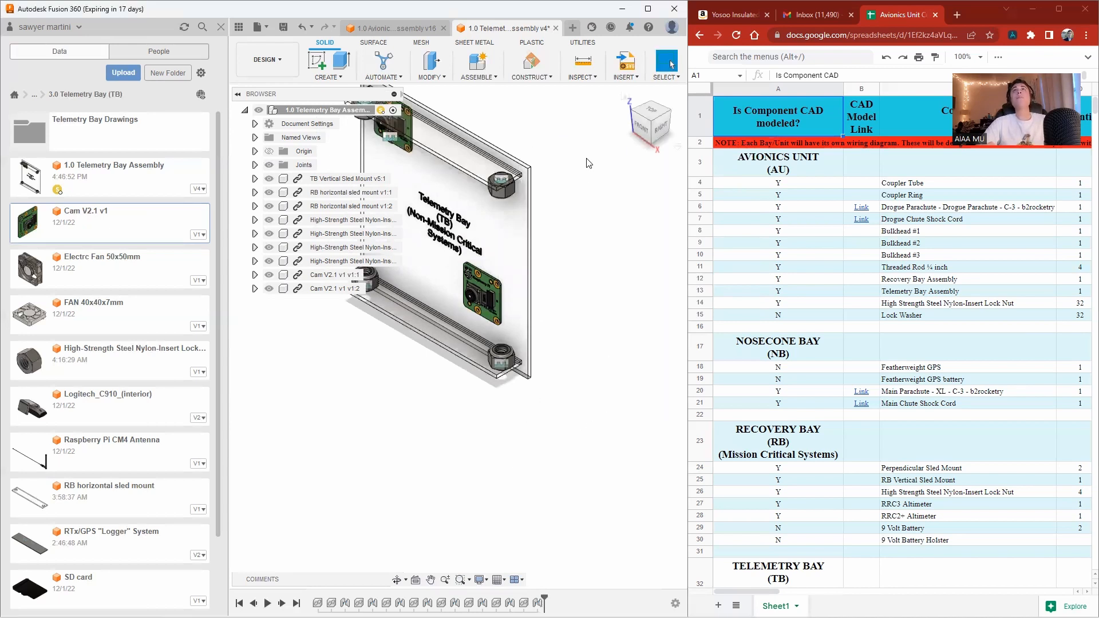
Save the telemetry bay assembly as a new version and update its out-of-date reference in the avionics unit assembly.
left_click(284, 28)
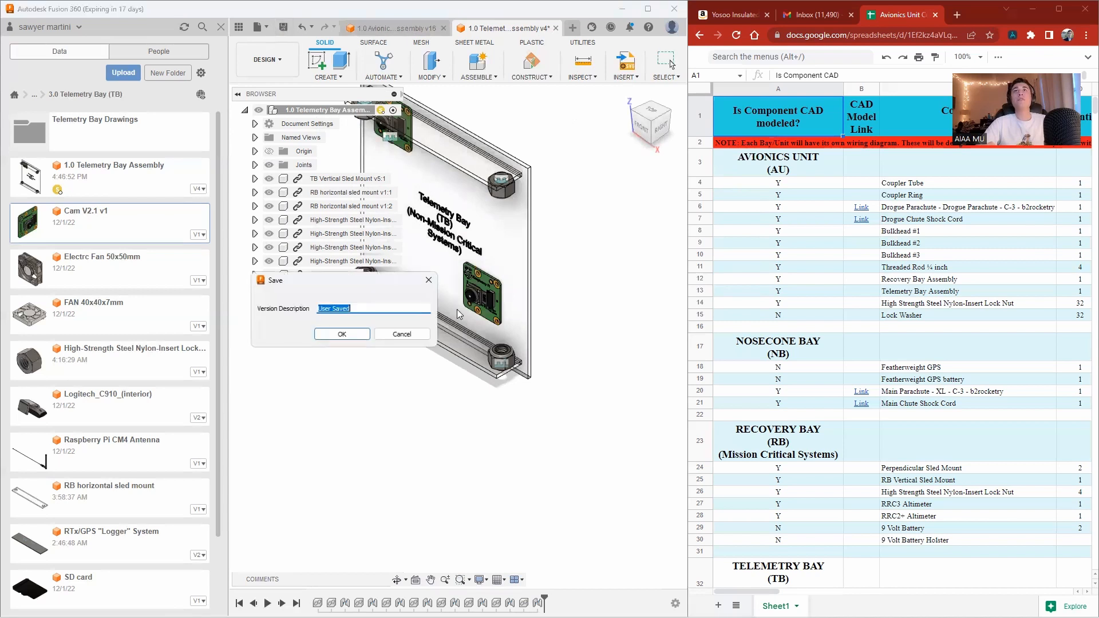
left_click(342, 334)
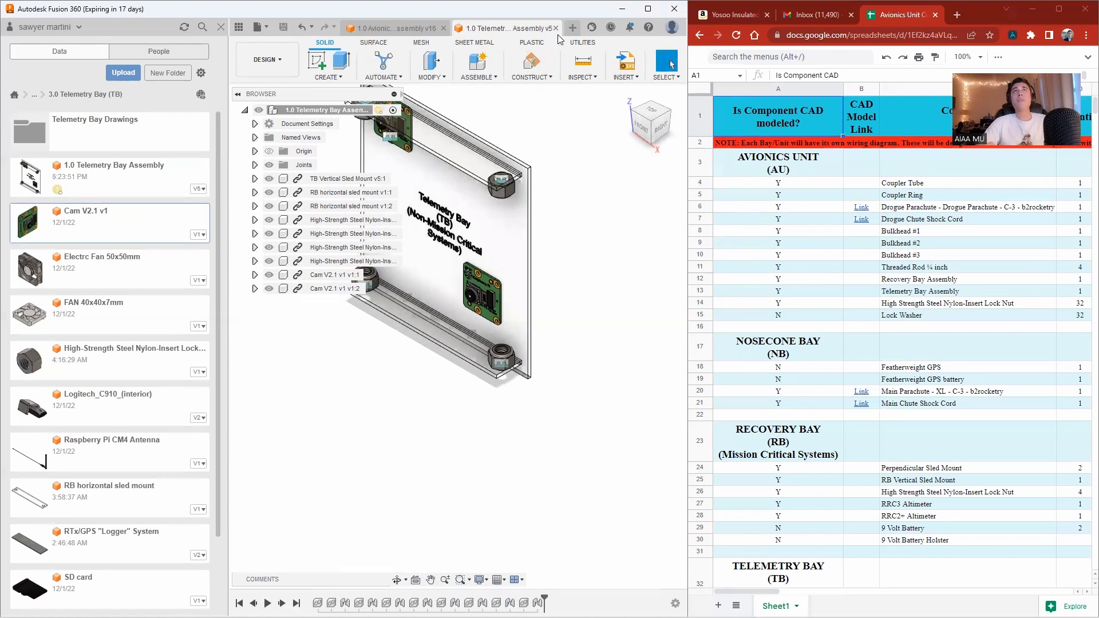
left_click(421, 33)
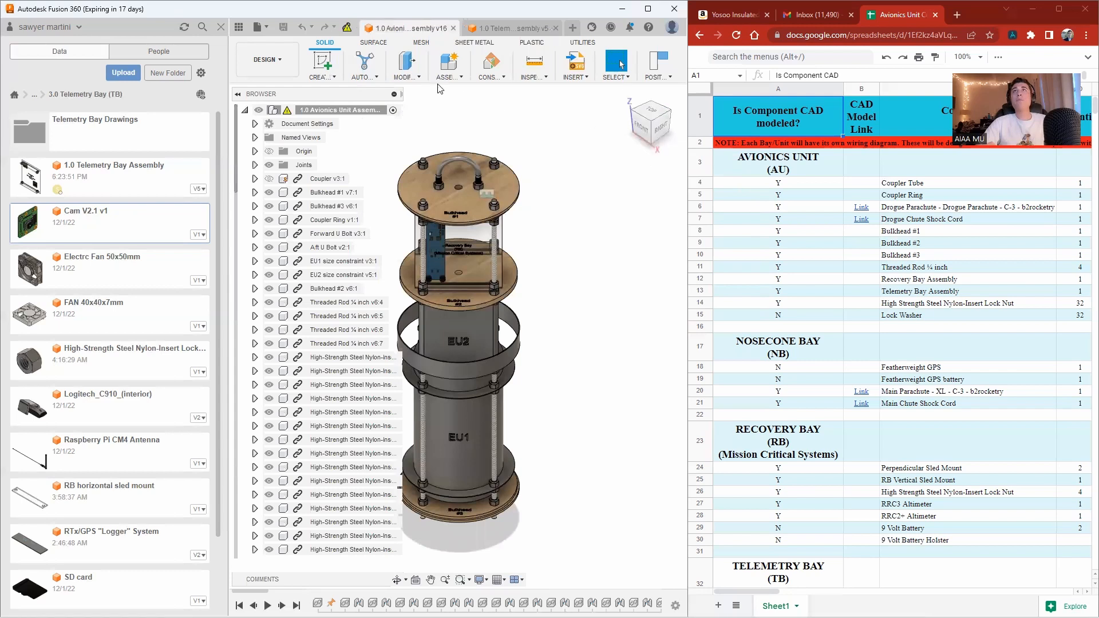
left_click(346, 28)
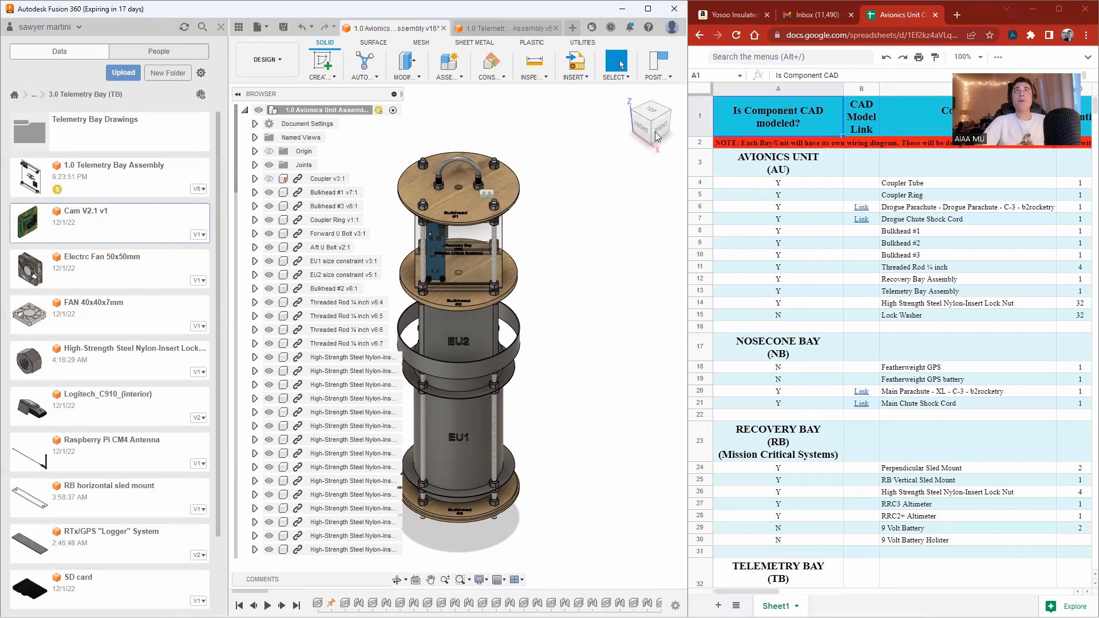
Inspect the camera placement inside the avionics unit assembly from several viewing angles.
left_click_drag(656, 122, 624, 110)
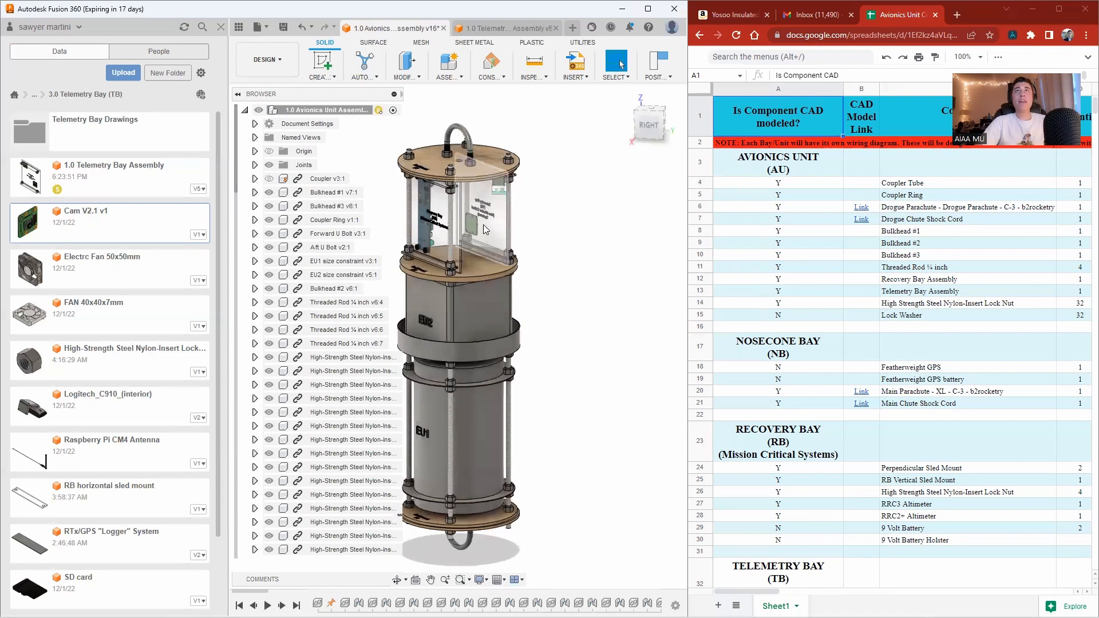
scroll(475, 225, "up", 5)
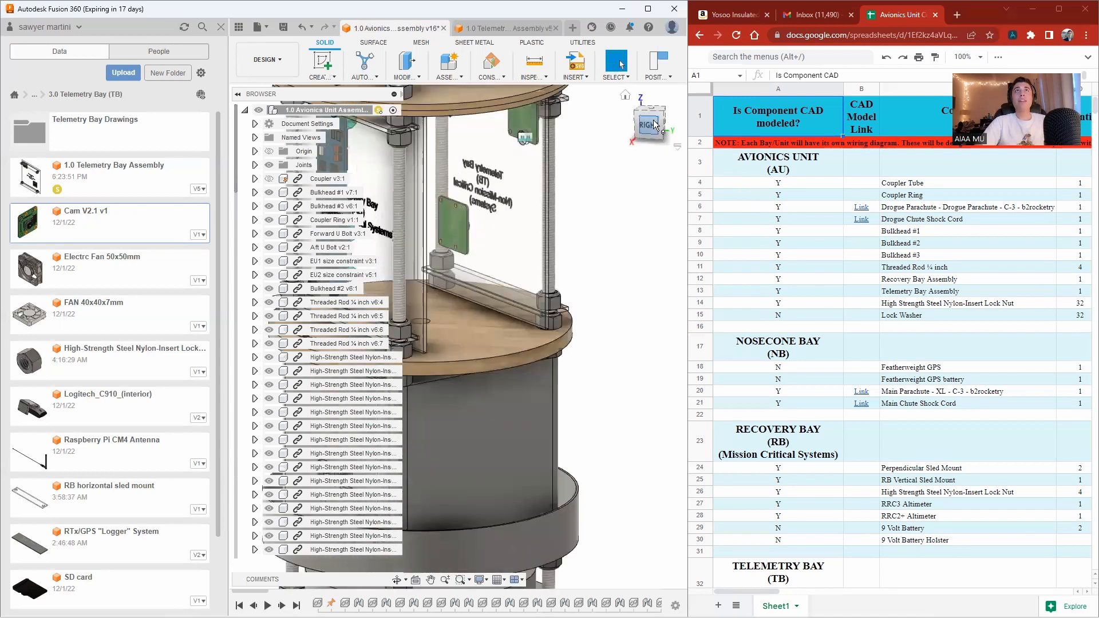
left_click_drag(654, 120, 611, 125)
scroll(521, 233, "up", 5)
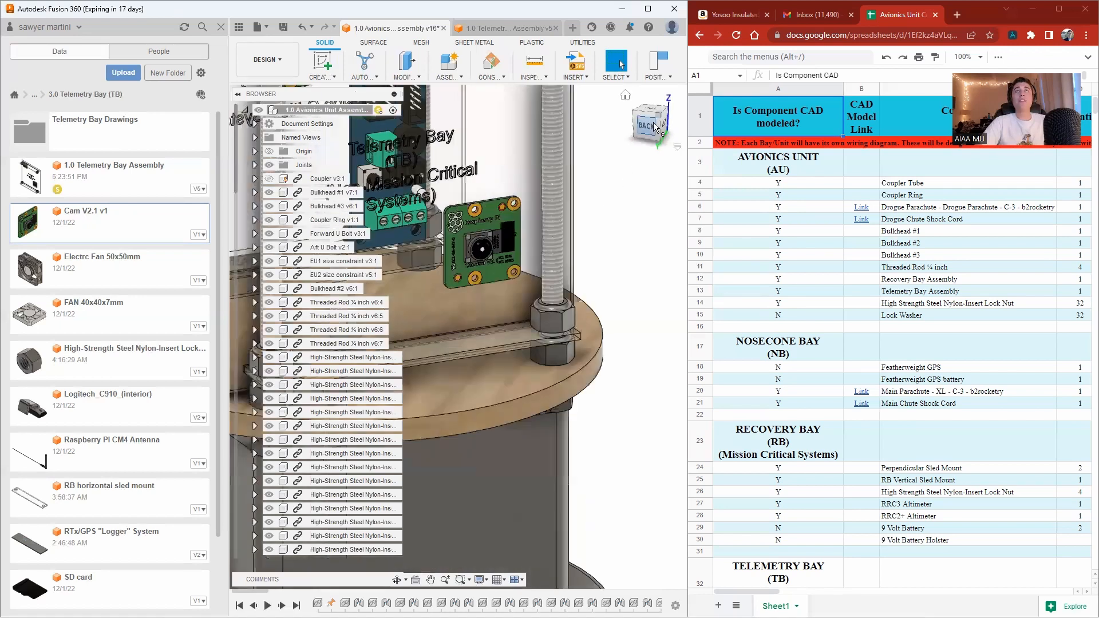
left_click(648, 127)
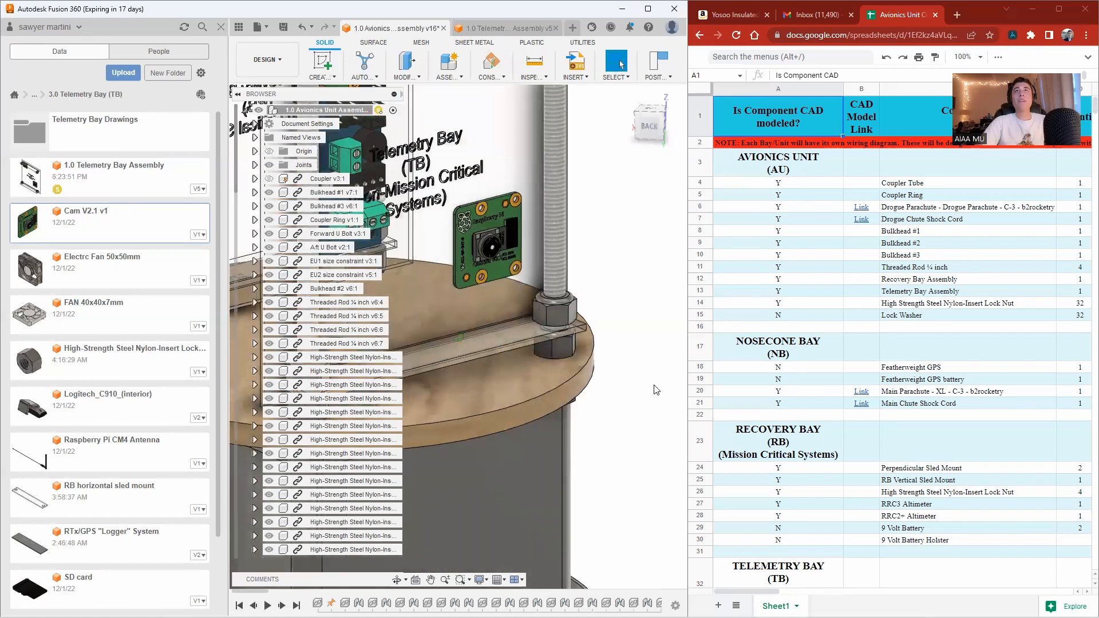
scroll(655, 393, "down", 3)
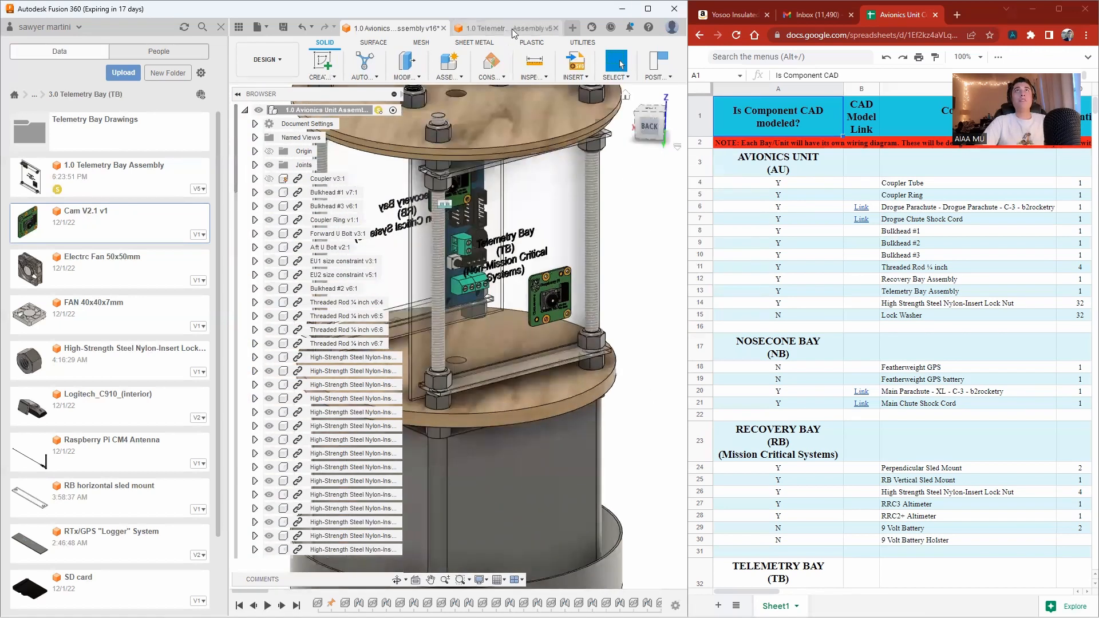
Edit the camera's joint in the telemetry bay assembly, dragging the camera to a new offset, and confirm it.
left_click(511, 28)
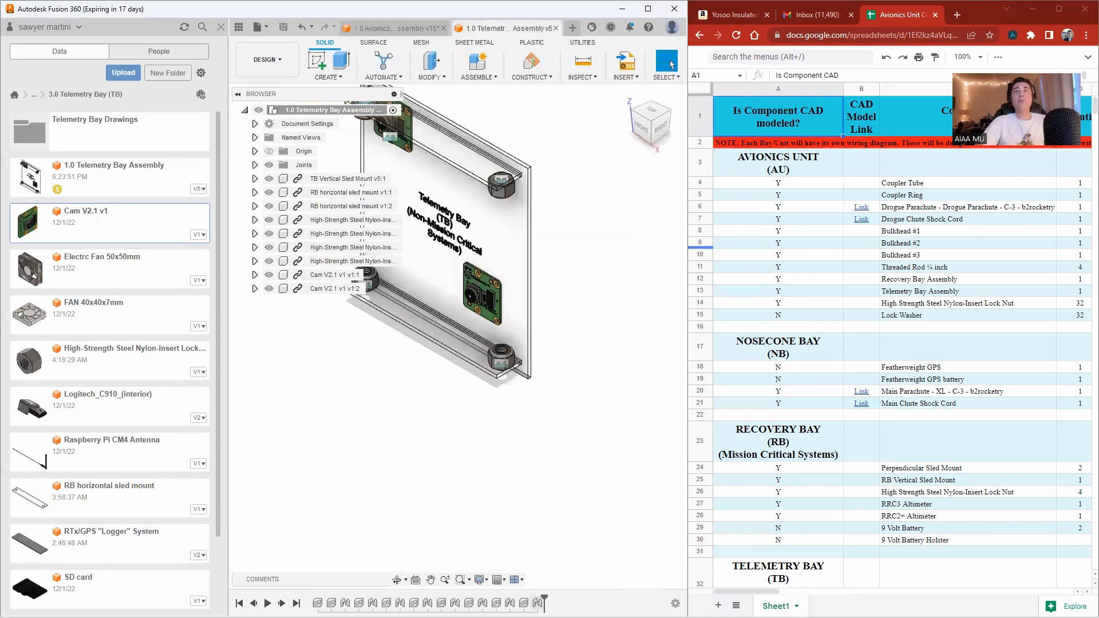
double_click(537, 603)
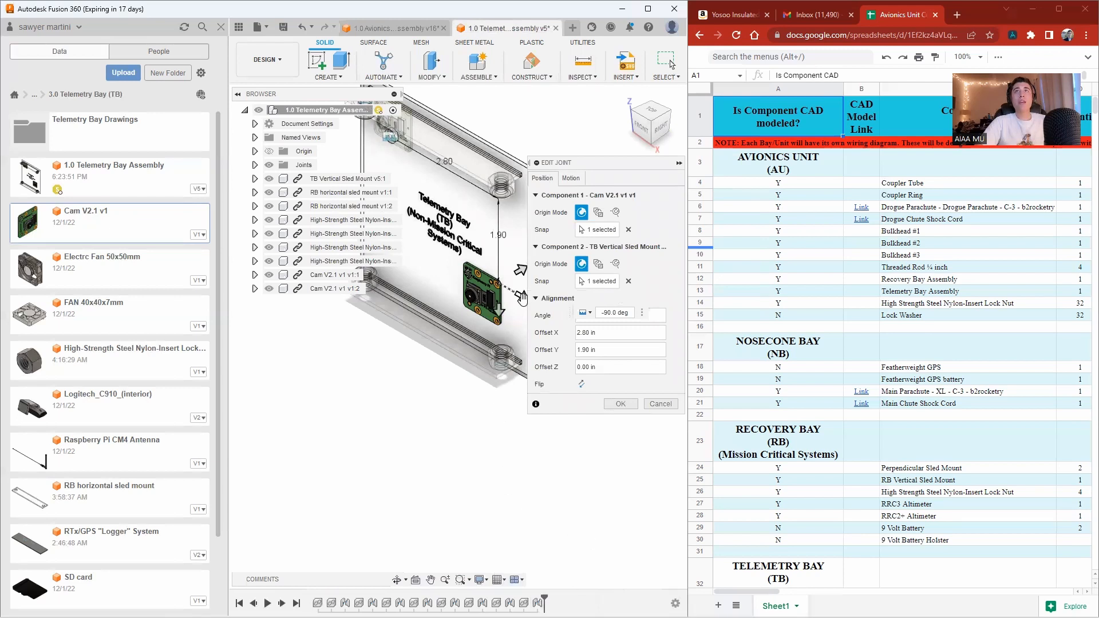
left_click_drag(521, 296, 430, 270)
left_click(620, 404)
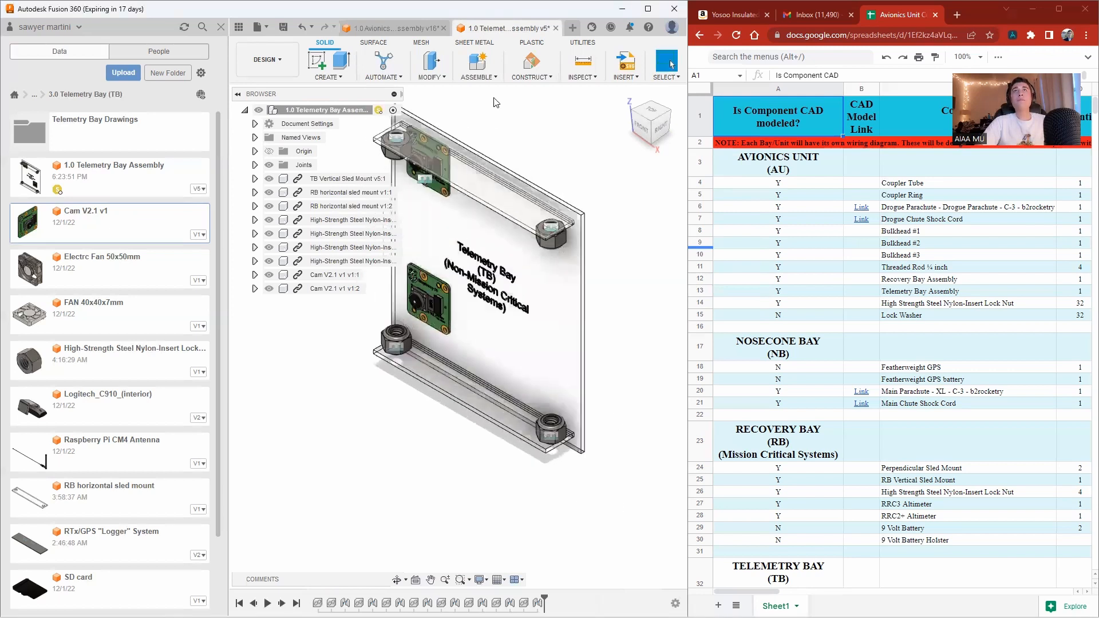
Save the telemetry bay assembly as a new version with the default description.
left_click(279, 26)
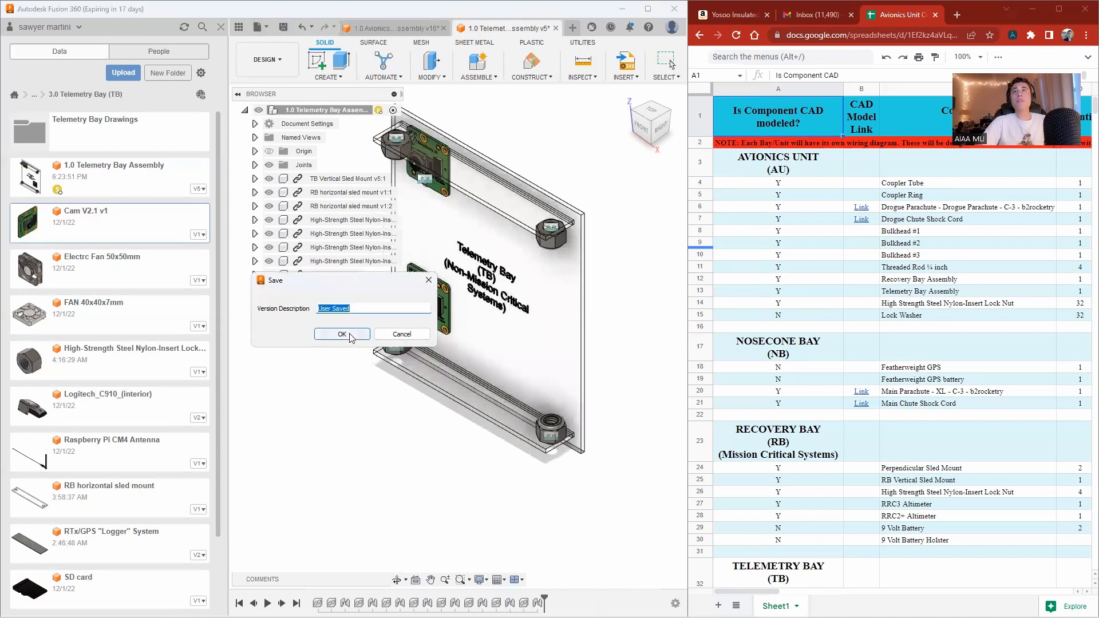
left_click(352, 337)
Inspect the updated camera positions in the avionics unit assembly from the back and left views.
left_click(400, 29)
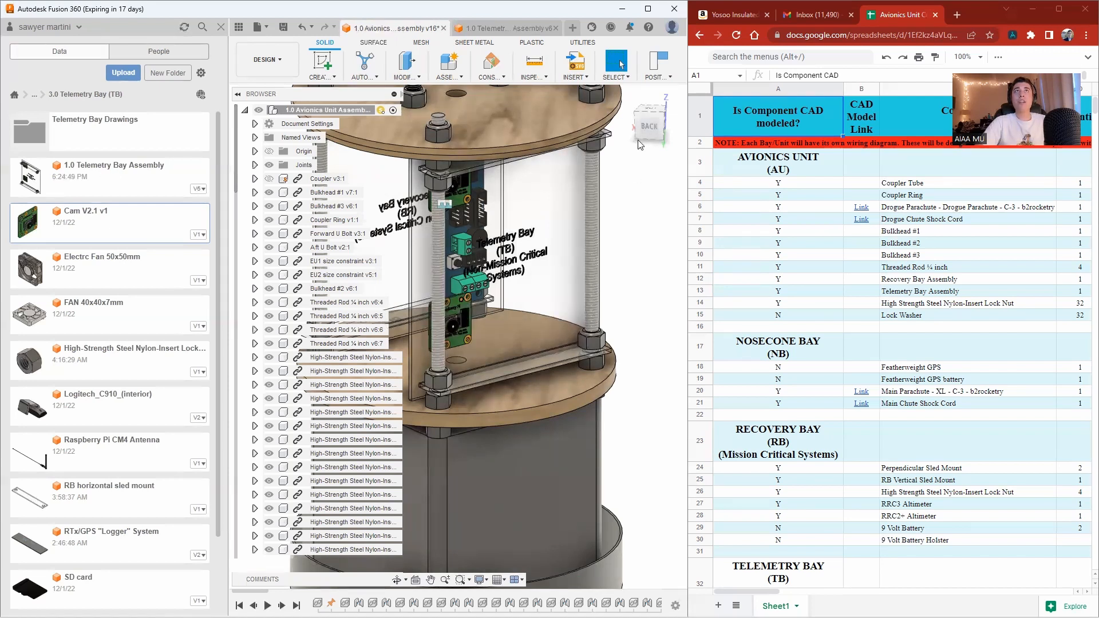
left_click(649, 126)
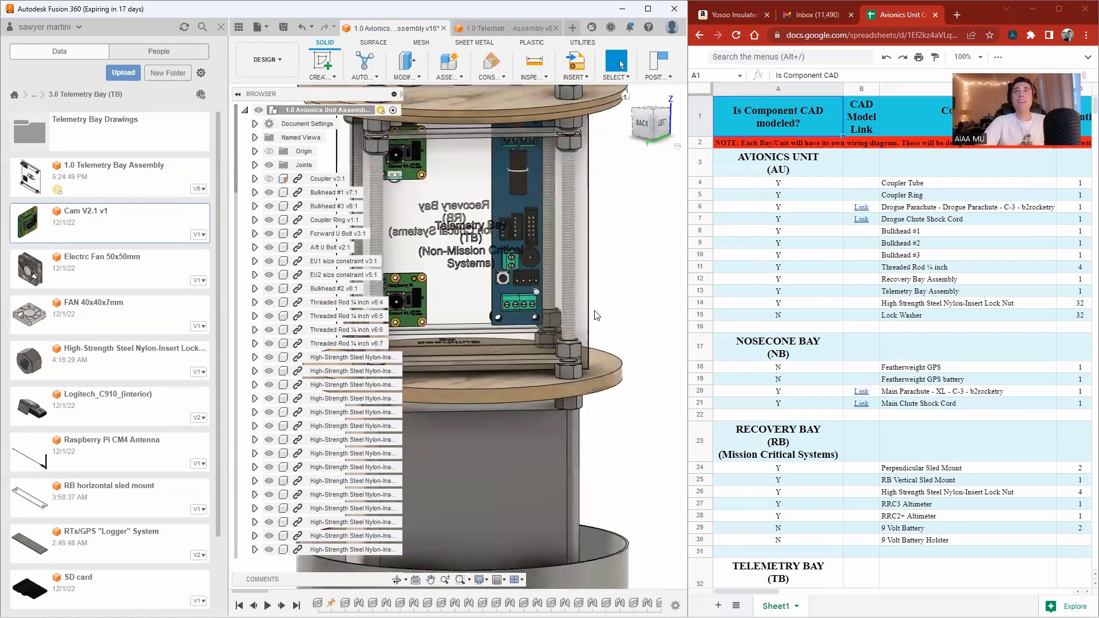
scroll(464, 292, "up", 3)
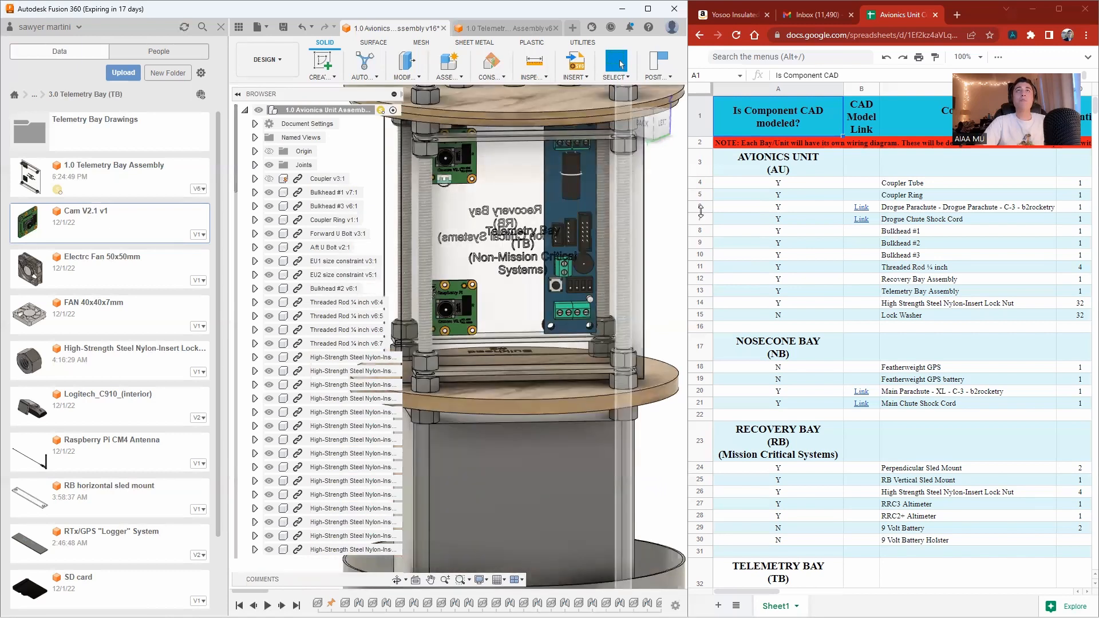
left_click(660, 128)
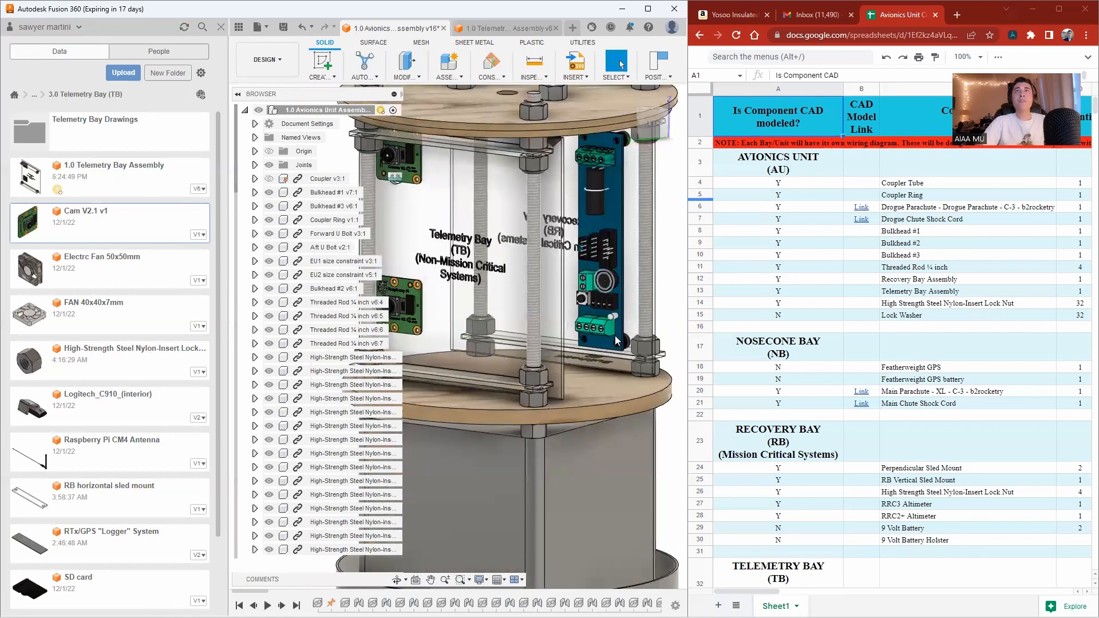
left_click(509, 27)
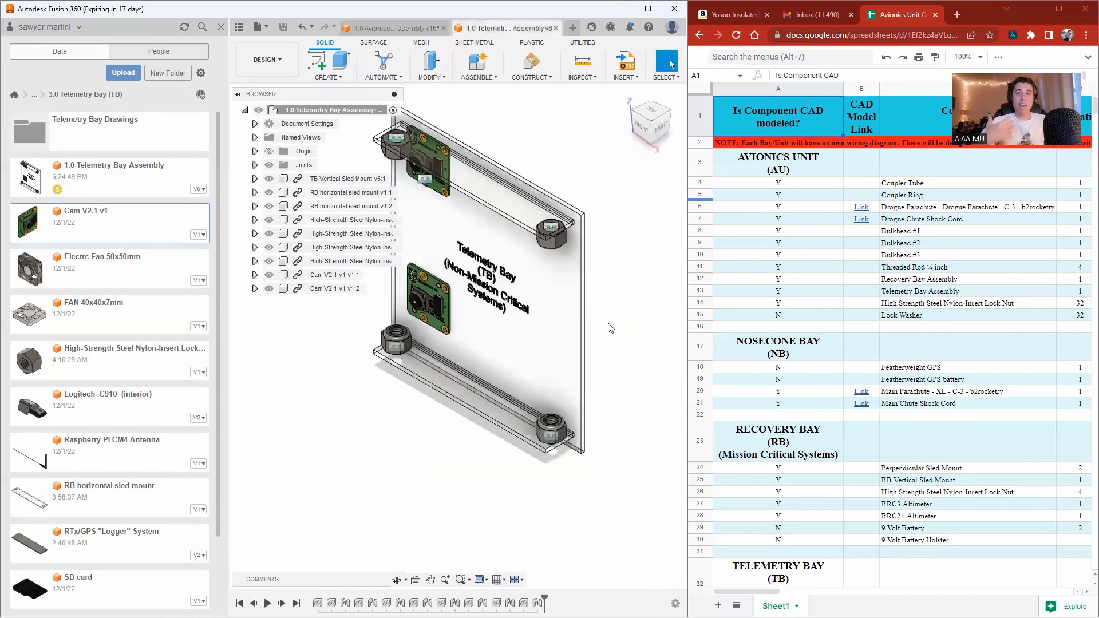
right_click(566, 291)
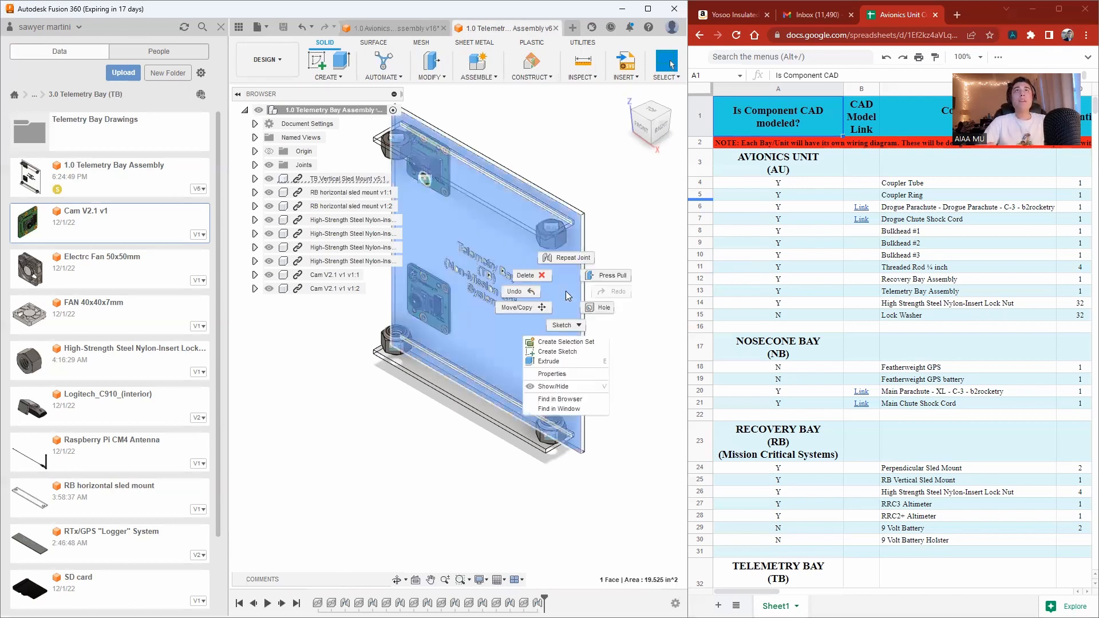
key("Escape")
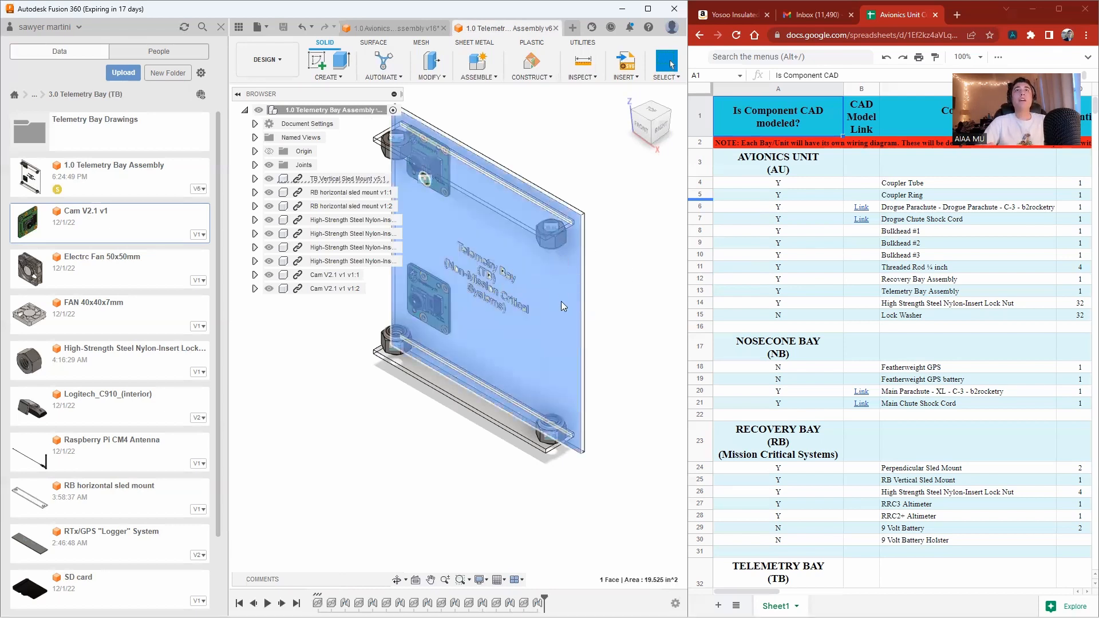
key("Escape")
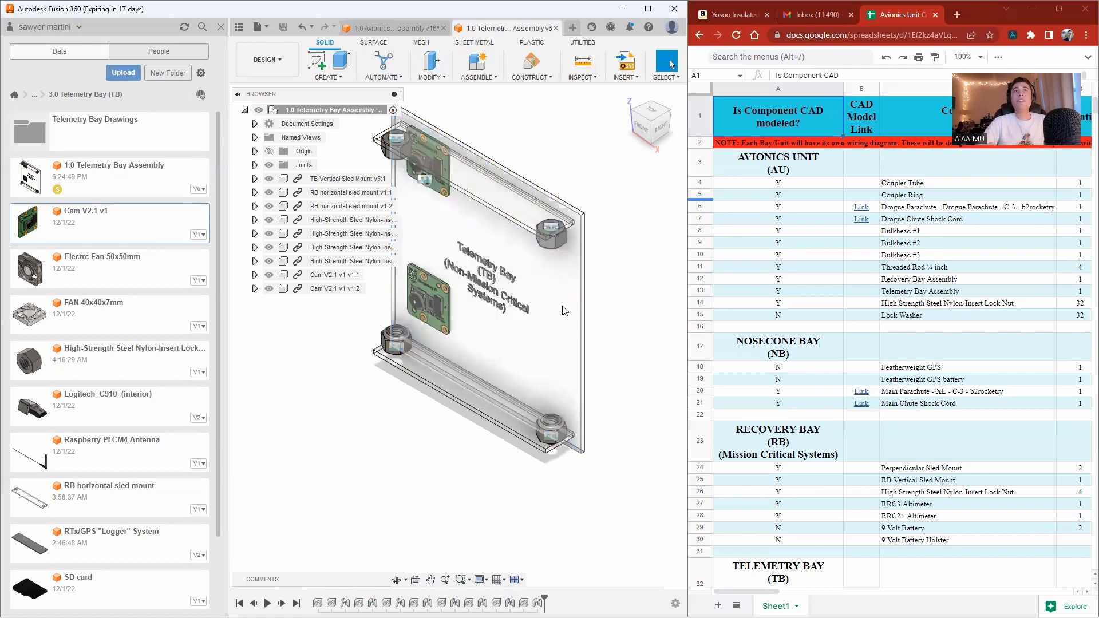
right_click(559, 309)
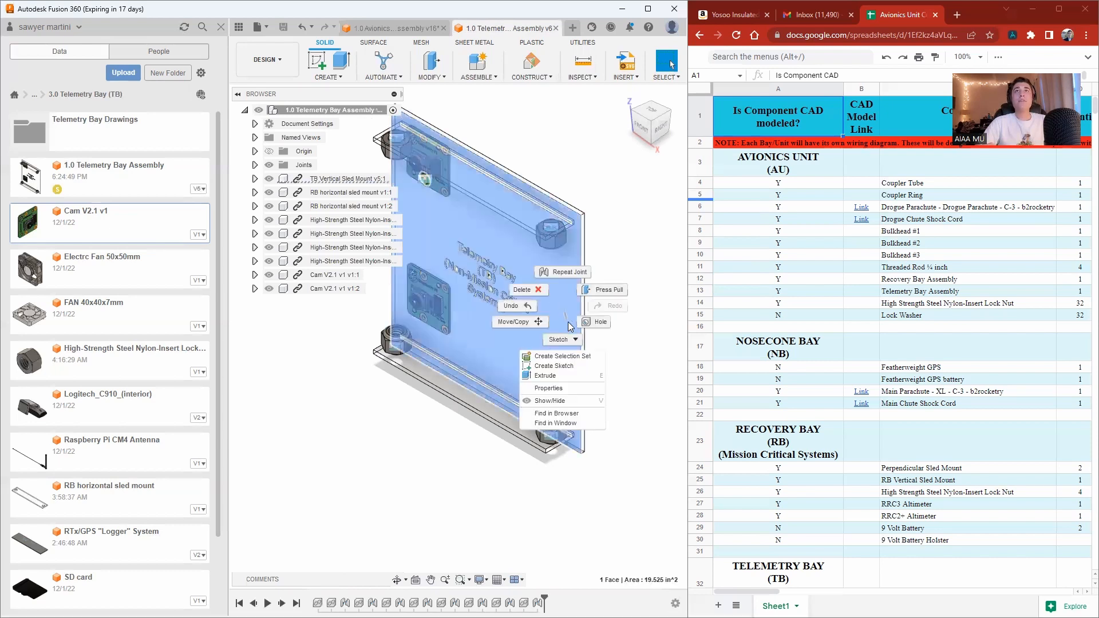
key("Escape")
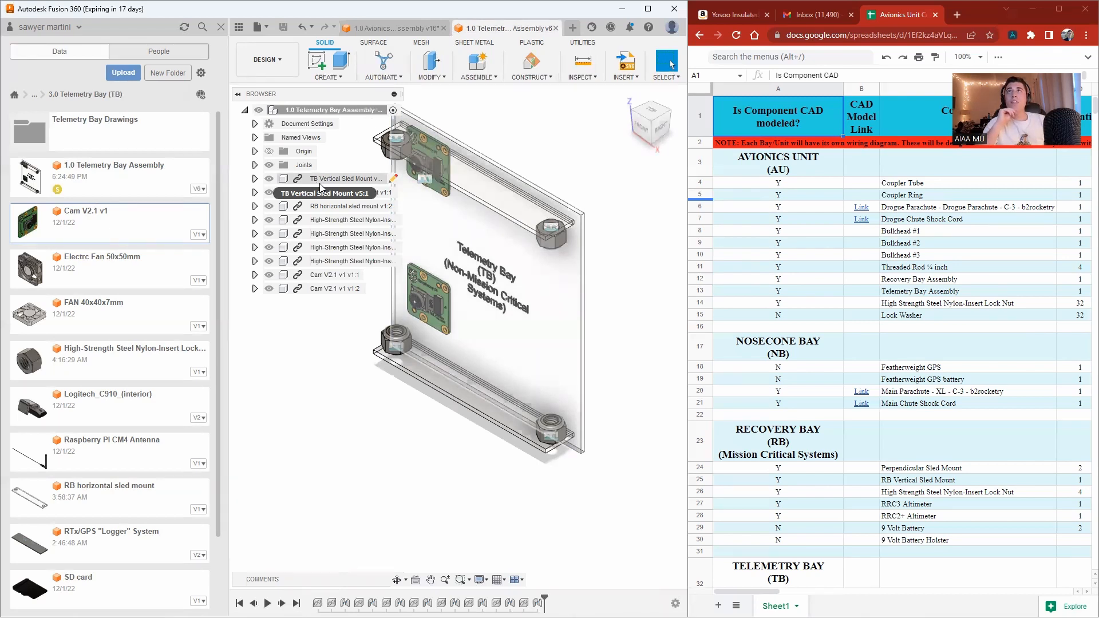
Apply the Cherry wood appearance to the TB Vertical Sled Mount component.
right_click(337, 182)
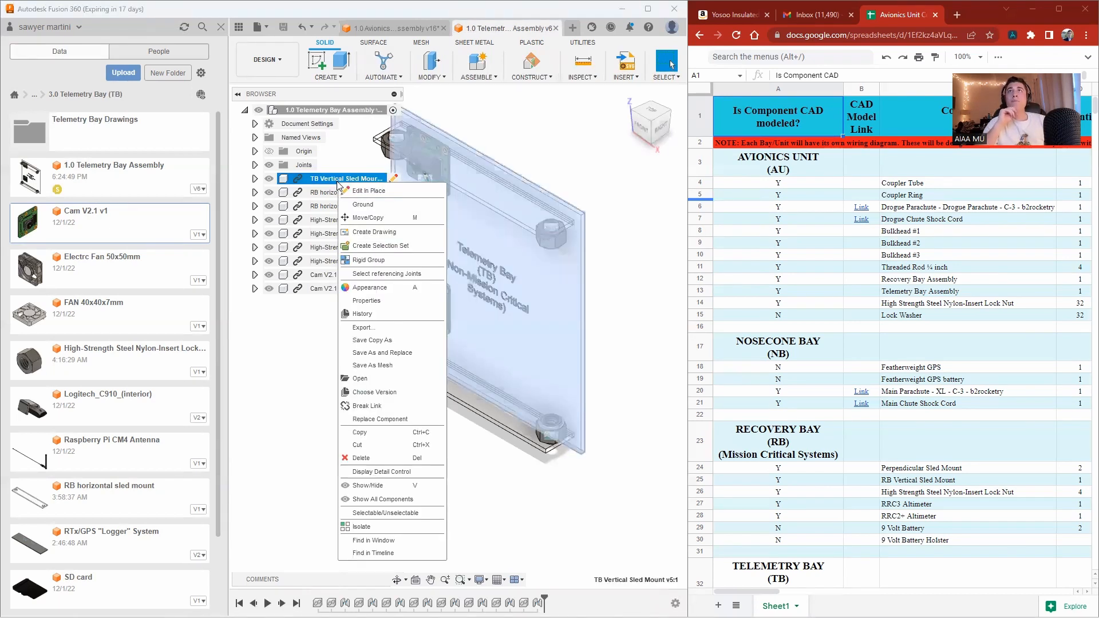
left_click(385, 288)
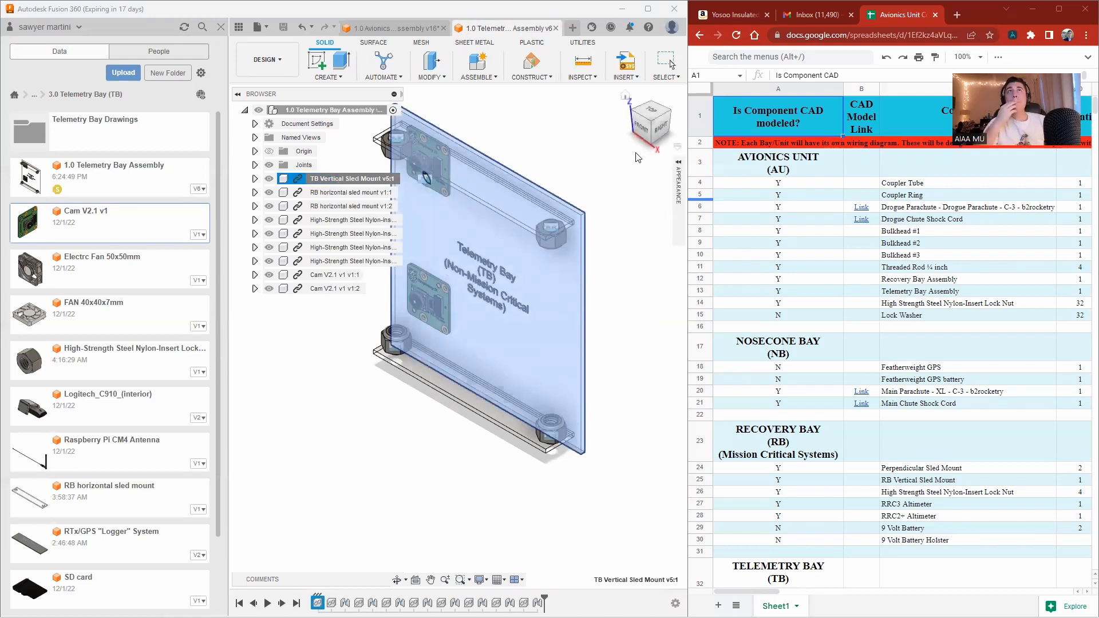
left_click(679, 169)
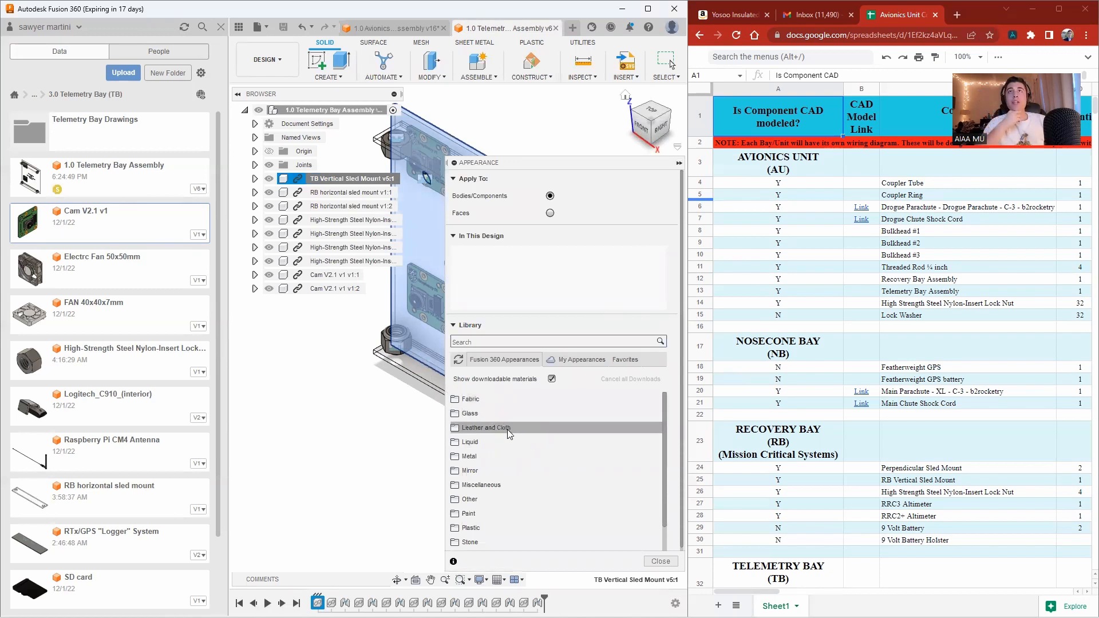
scroll(505, 457, "down", 2)
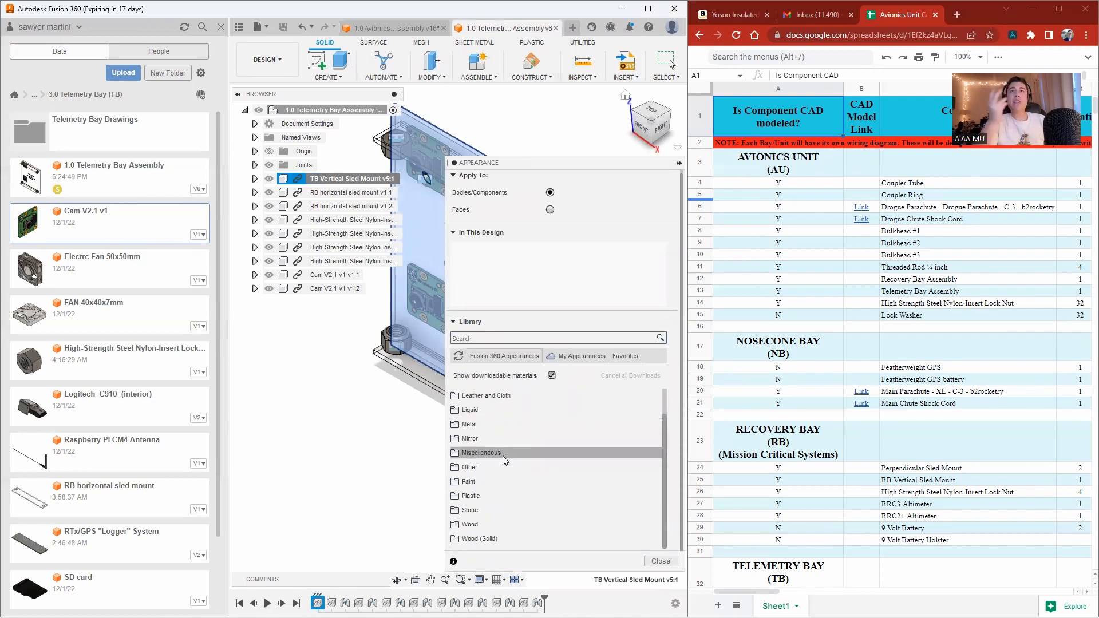
scroll(493, 498, "up", 2)
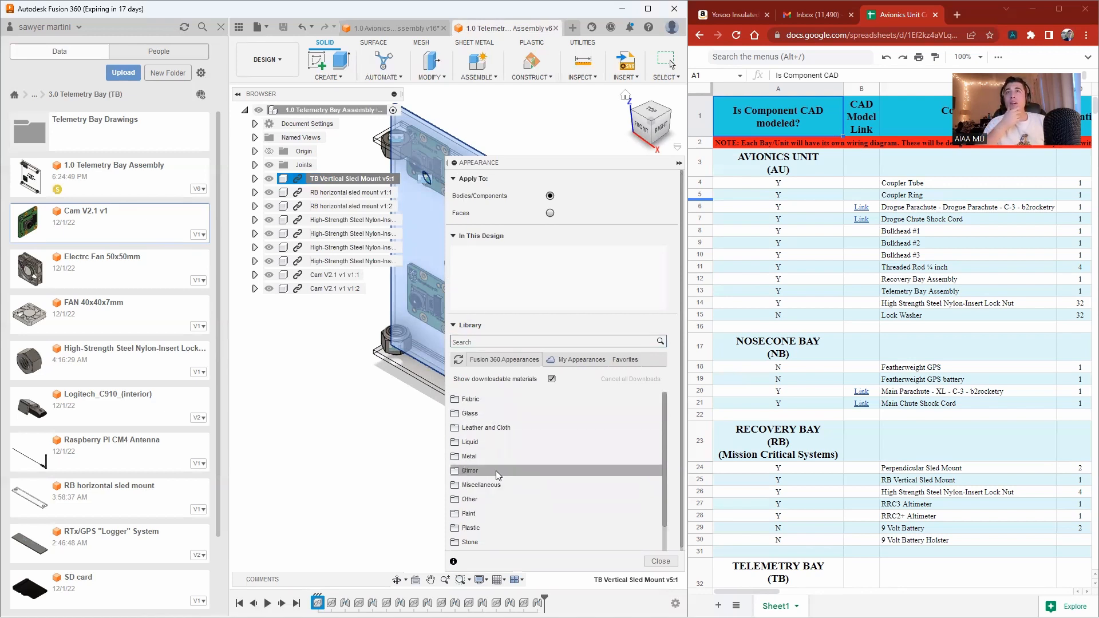
scroll(491, 532, "down", 2)
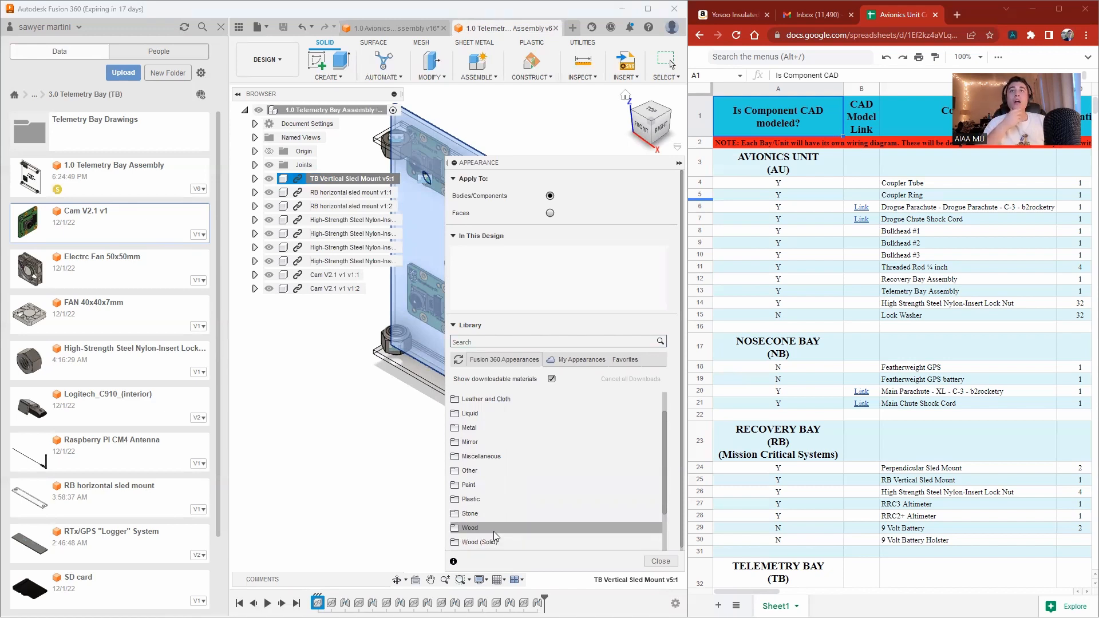
left_click(493, 528)
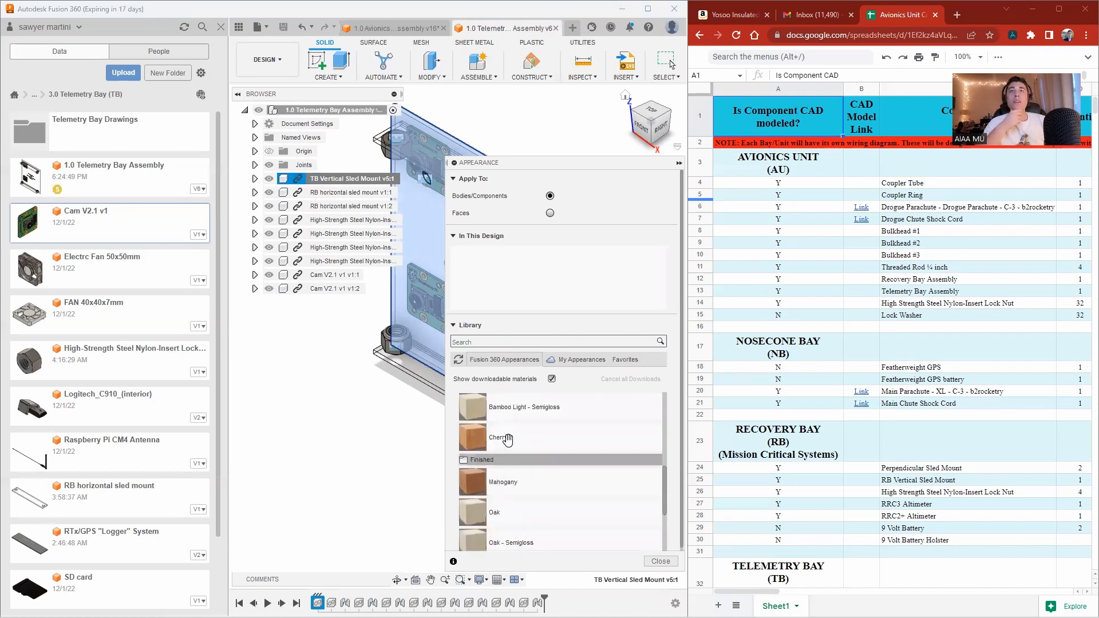
left_click_drag(508, 439, 532, 265)
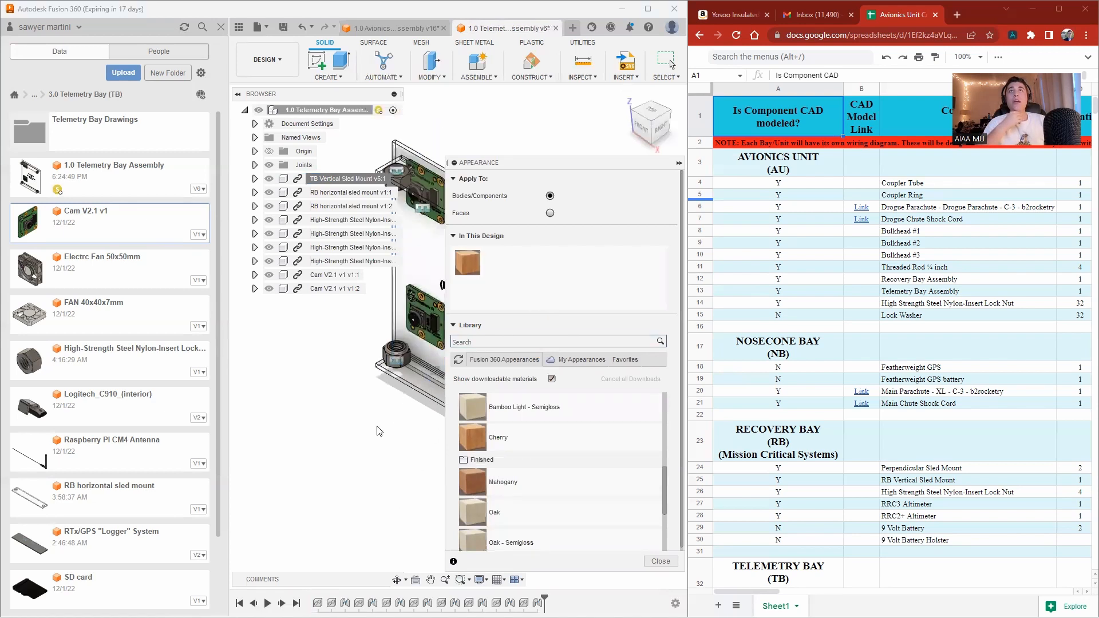
Reapply the Cherry appearance to the sled mount and close the Appearance dialog.
scroll(337, 427, "down", 6)
scroll(428, 309, "up", 4)
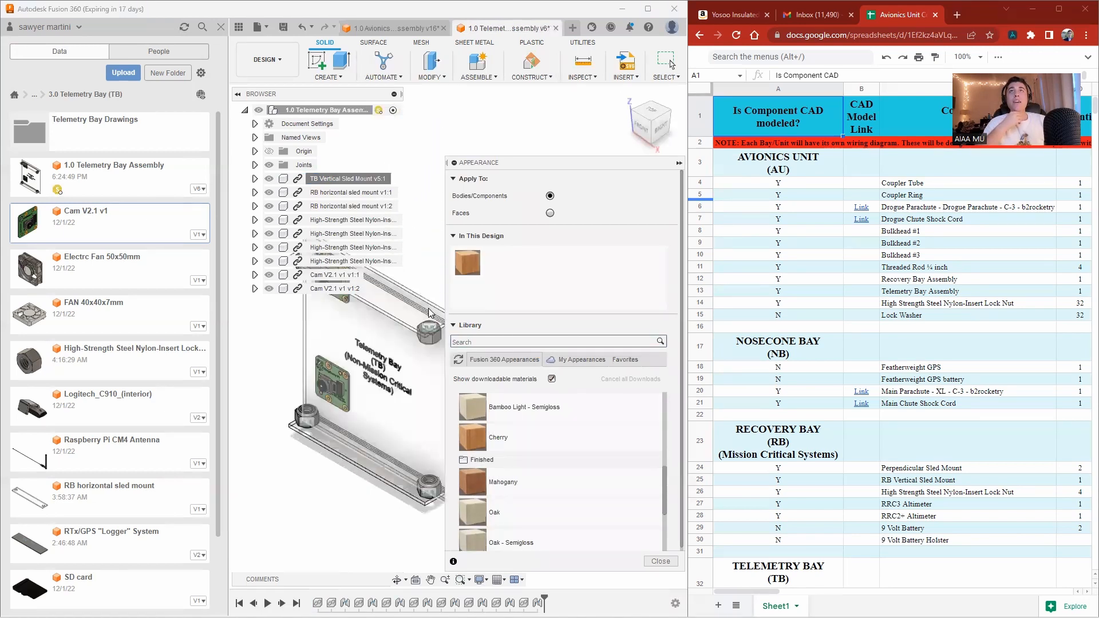
scroll(431, 297, "up", 3)
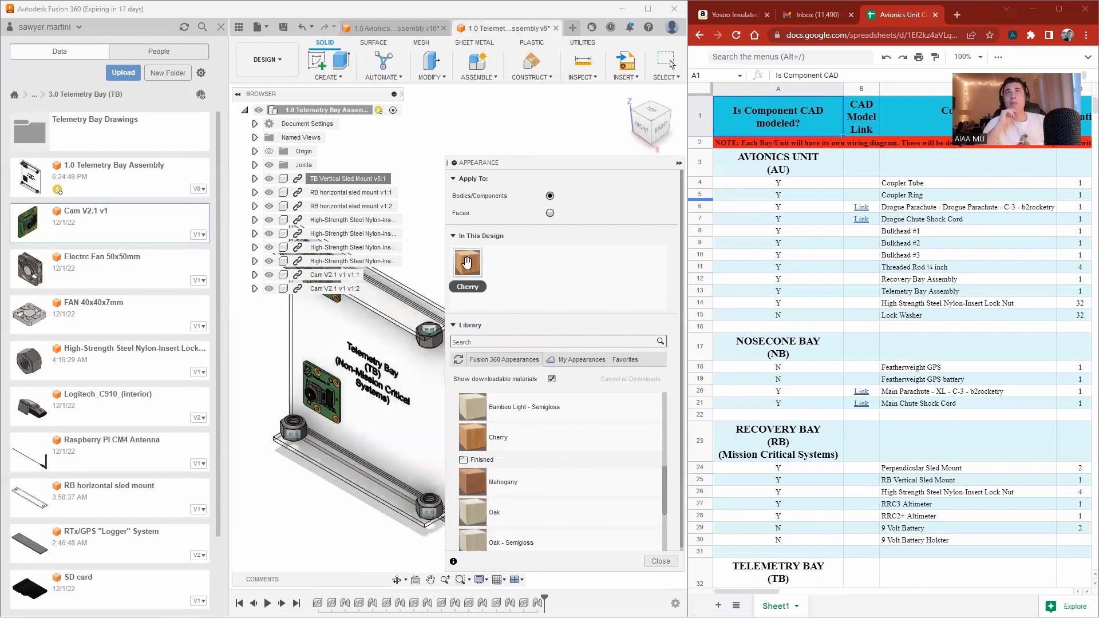
left_click_drag(467, 262, 414, 373)
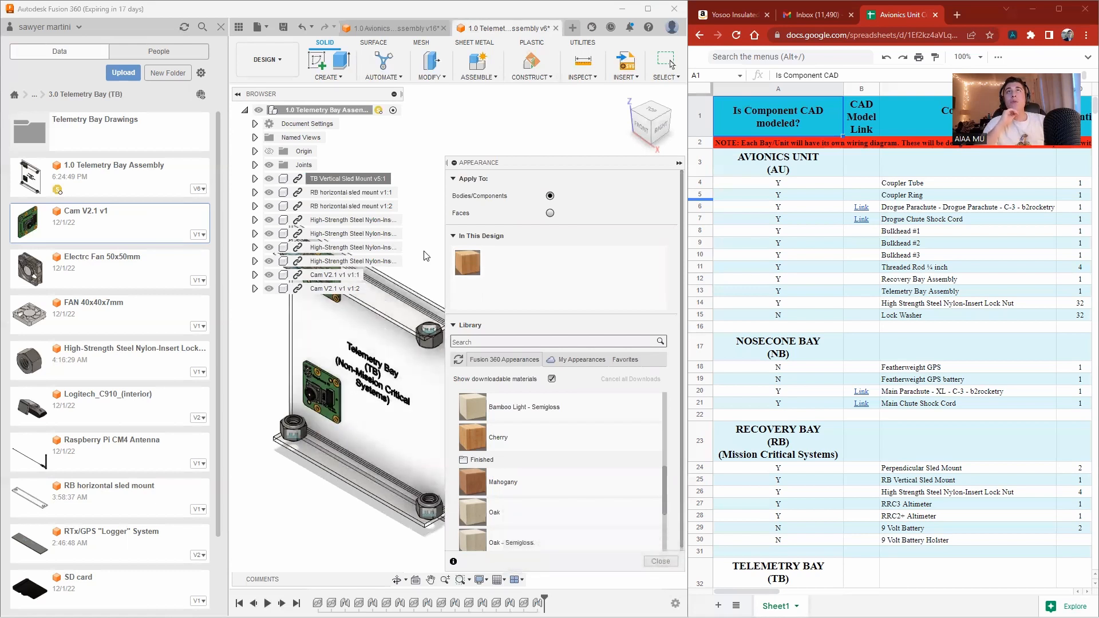
scroll(408, 313, "down", 3)
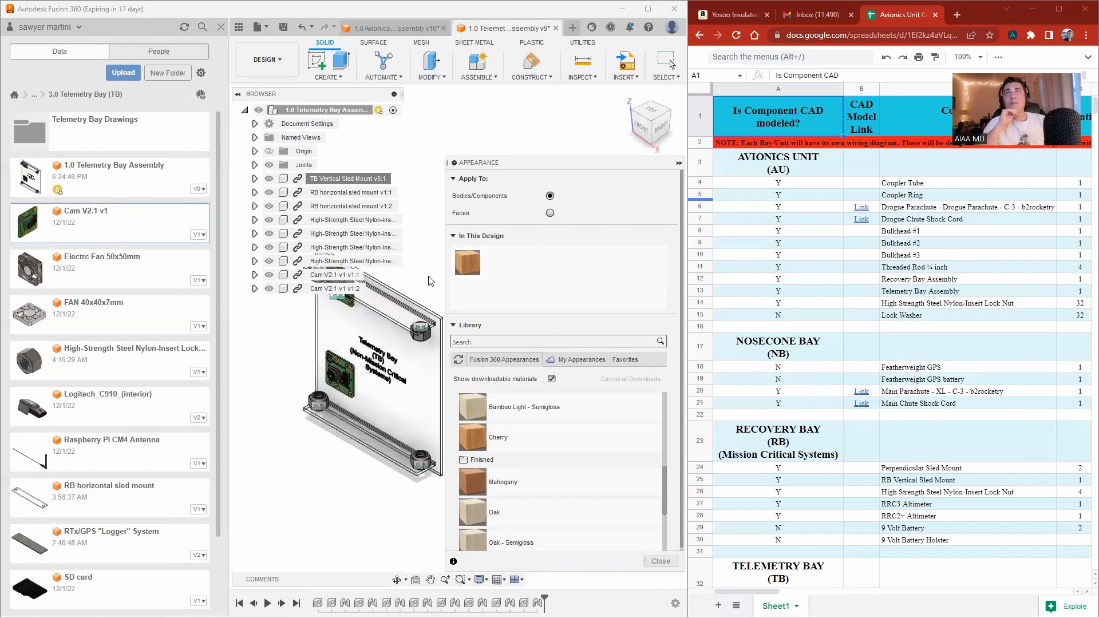
left_click_drag(466, 266, 415, 380)
left_click(662, 561)
Save the telemetry bay assembly as a new version.
scroll(579, 408, "down", 3)
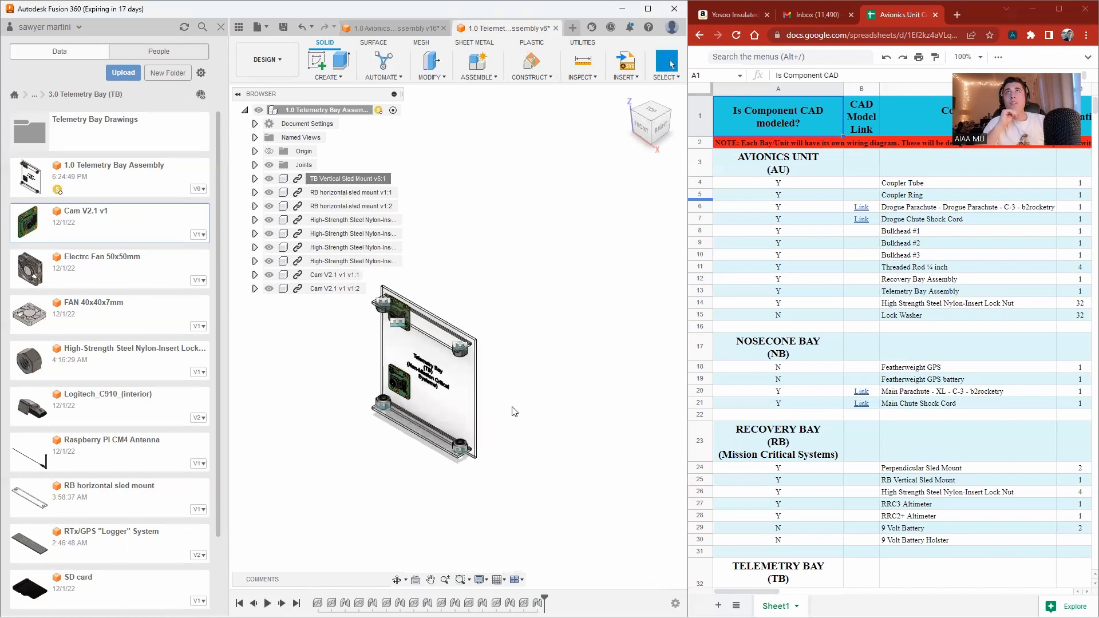
scroll(444, 290, "up", 2)
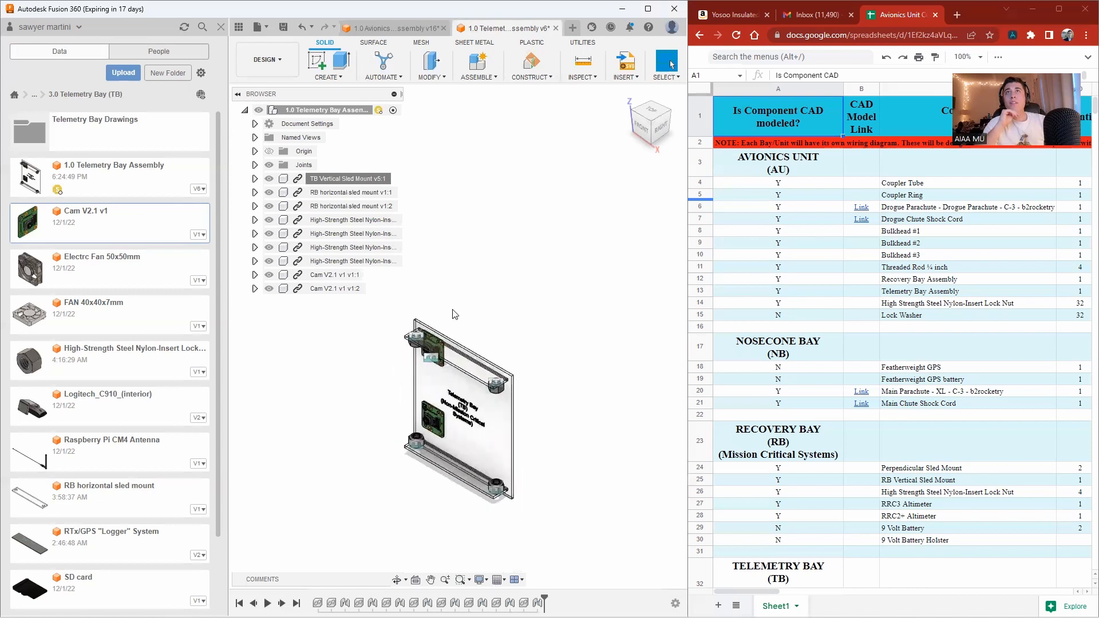
left_click(284, 28)
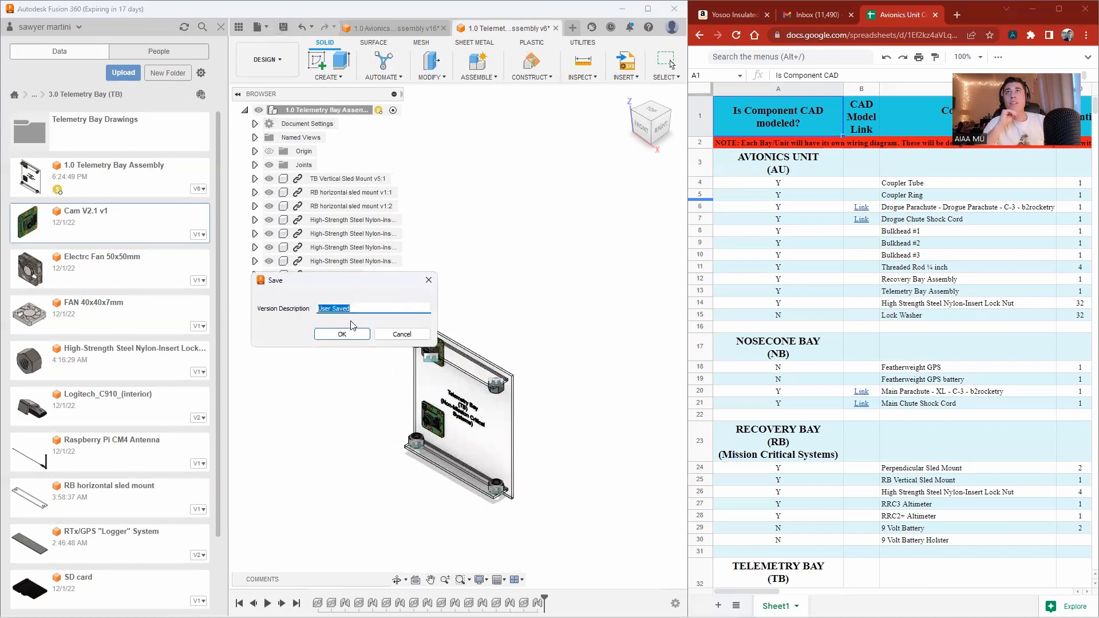
left_click(351, 338)
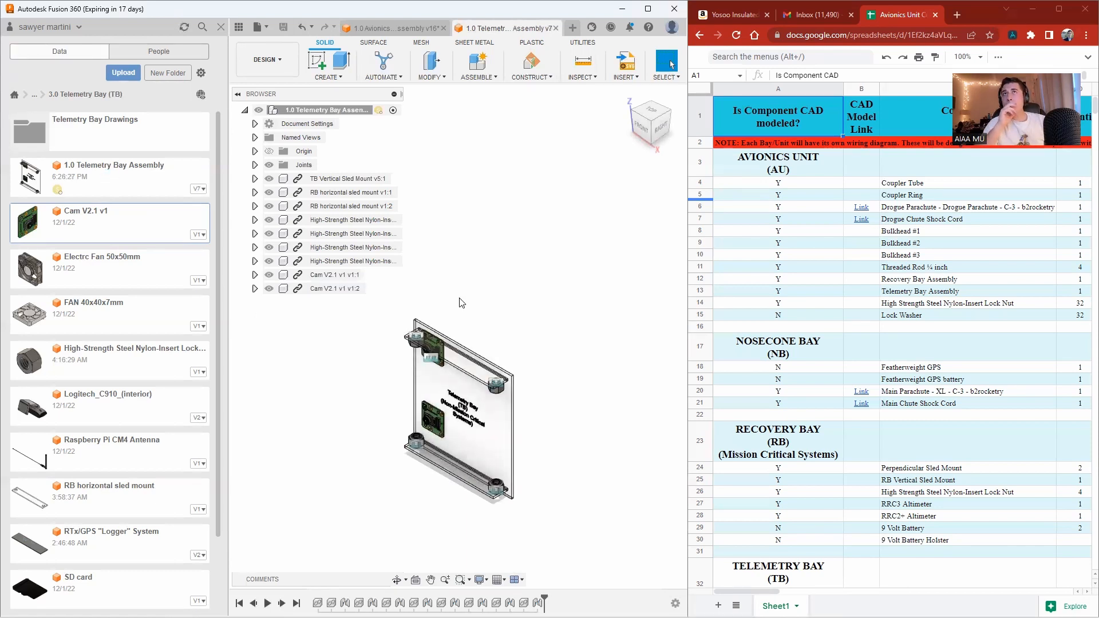
Open the TB Vertical Sled Mount component design from the project files.
scroll(460, 440, "up", 1)
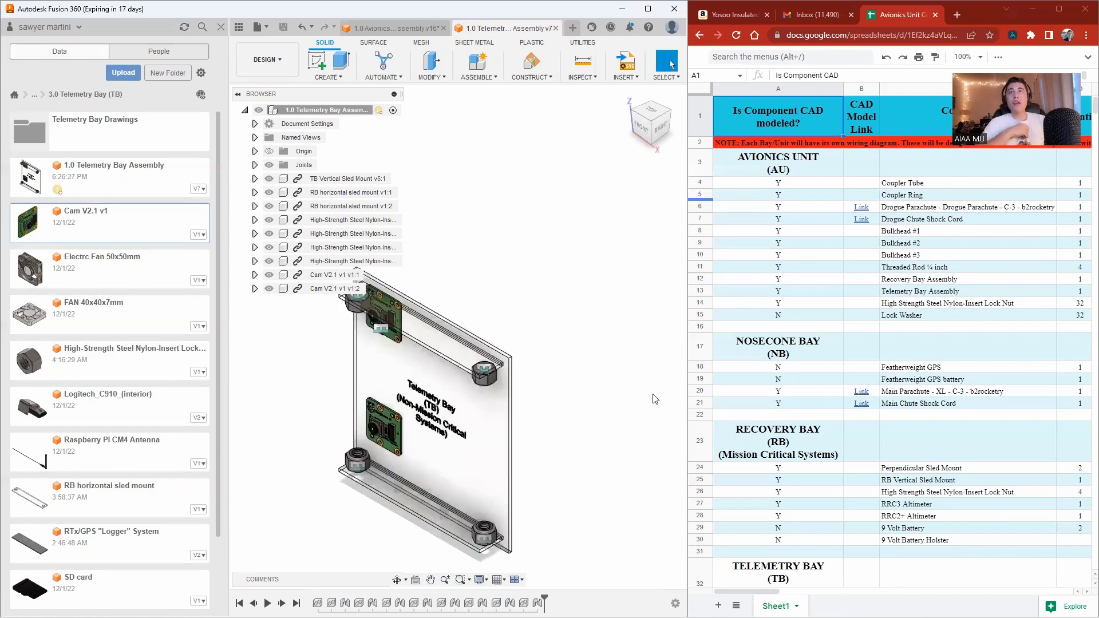
scroll(515, 412, "up", 2)
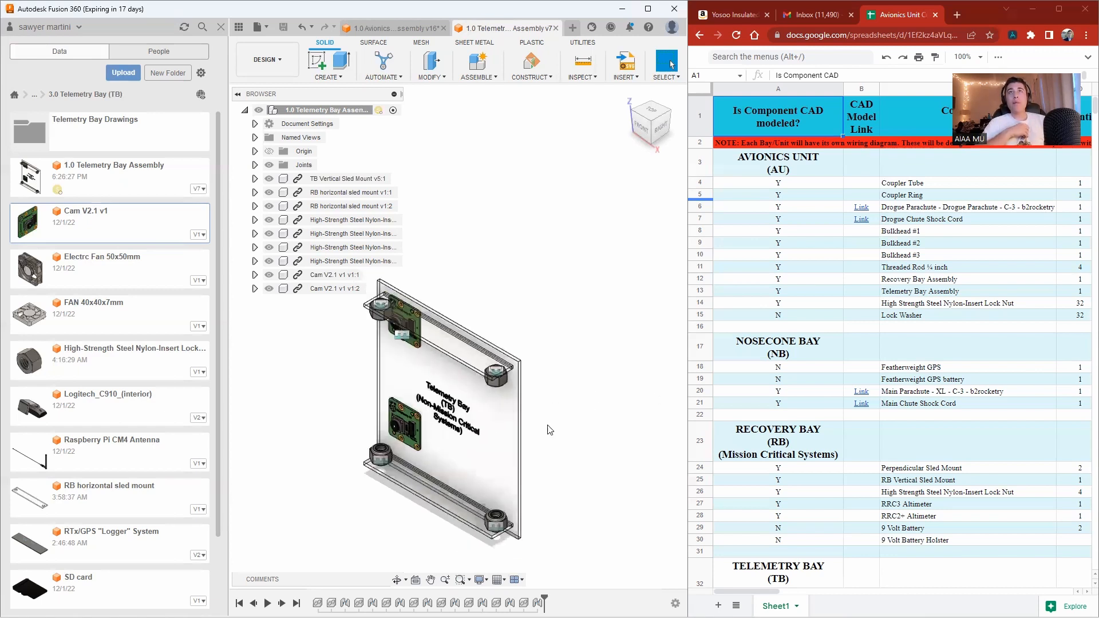
left_click(437, 373)
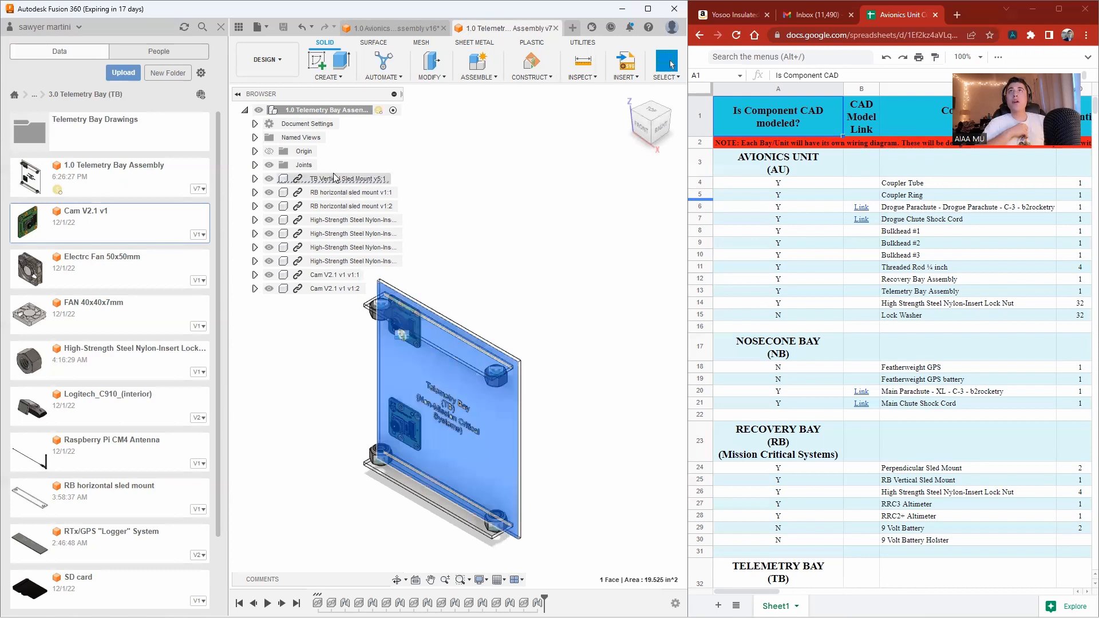
left_click(456, 226)
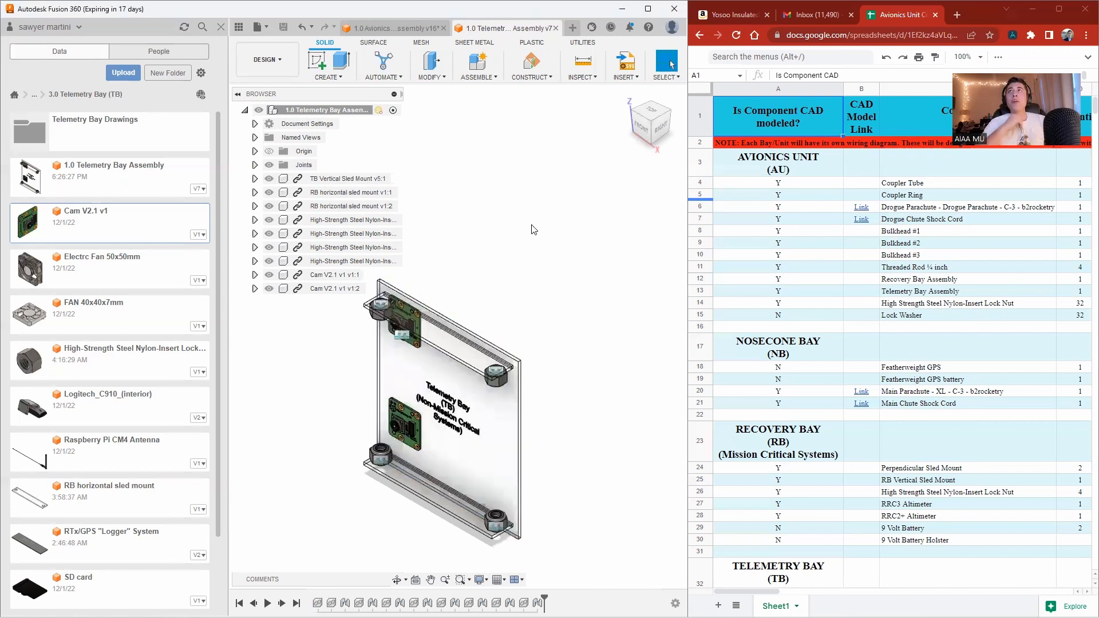
scroll(127, 475, "down", 2)
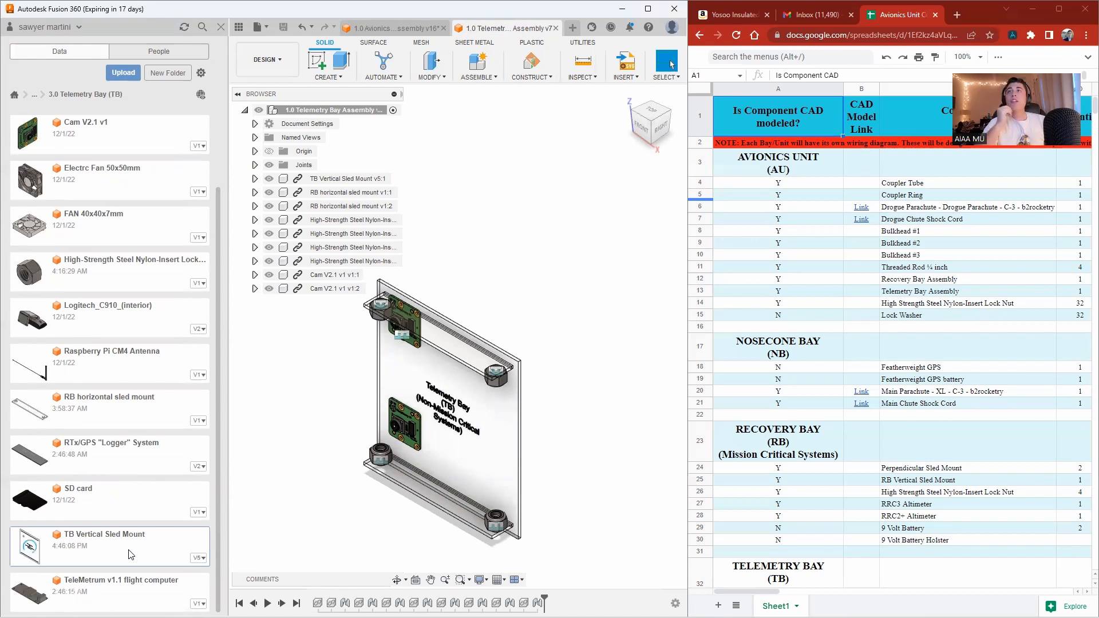
double_click(127, 548)
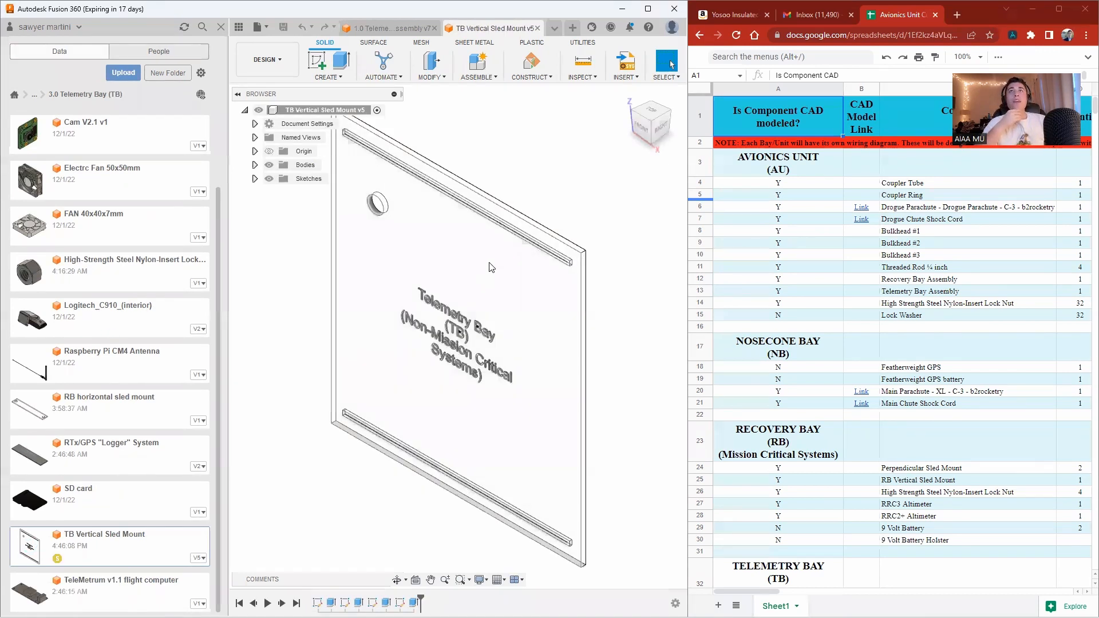
Apply the Cherry wood appearance to the sled mount body in its own design and close the Appearance dialog.
left_click(489, 262)
right_click(489, 262)
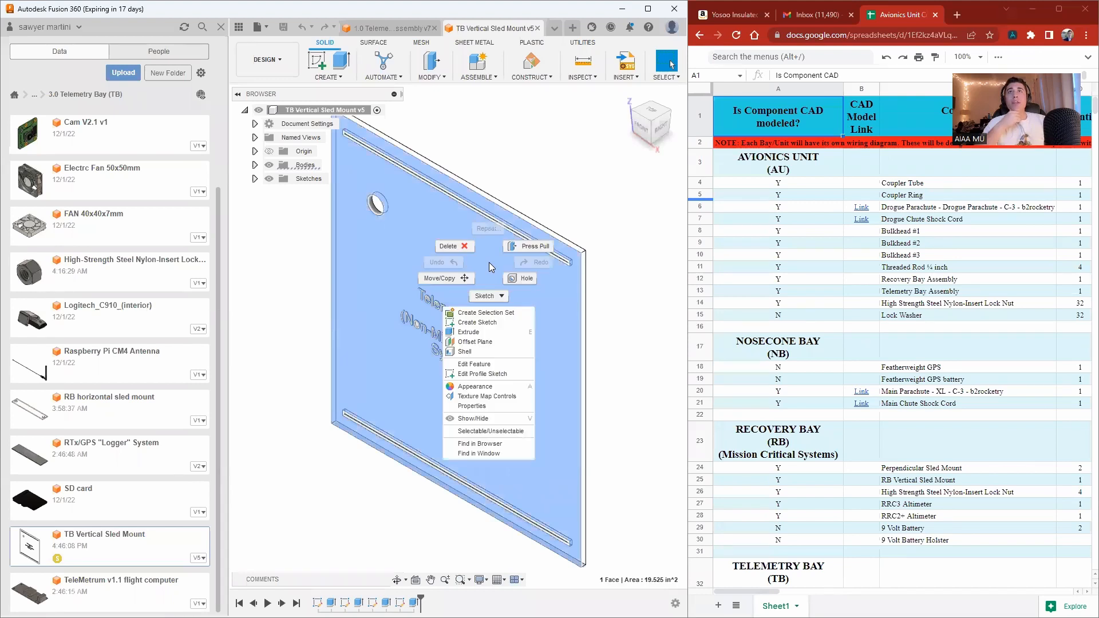
left_click(480, 386)
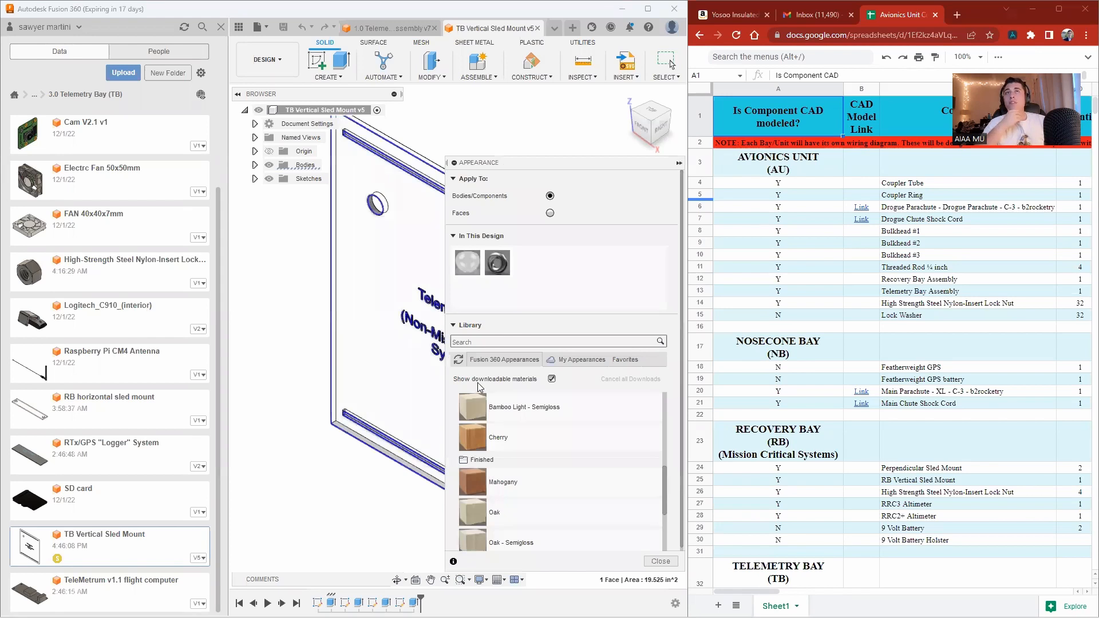
left_click_drag(516, 431, 373, 300)
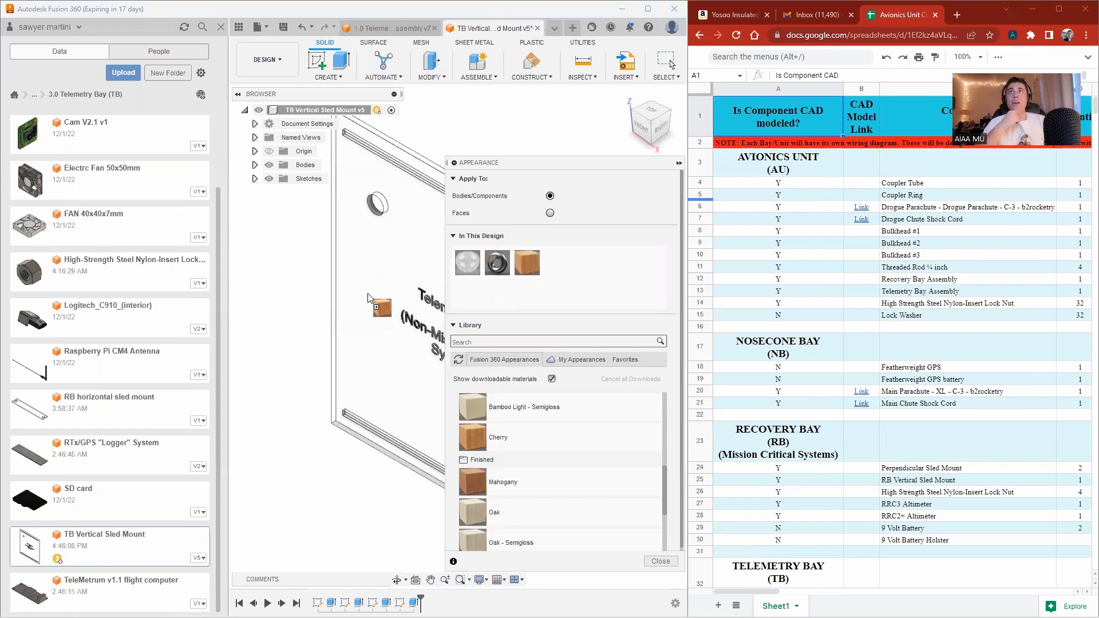
scroll(281, 342, "down", 4)
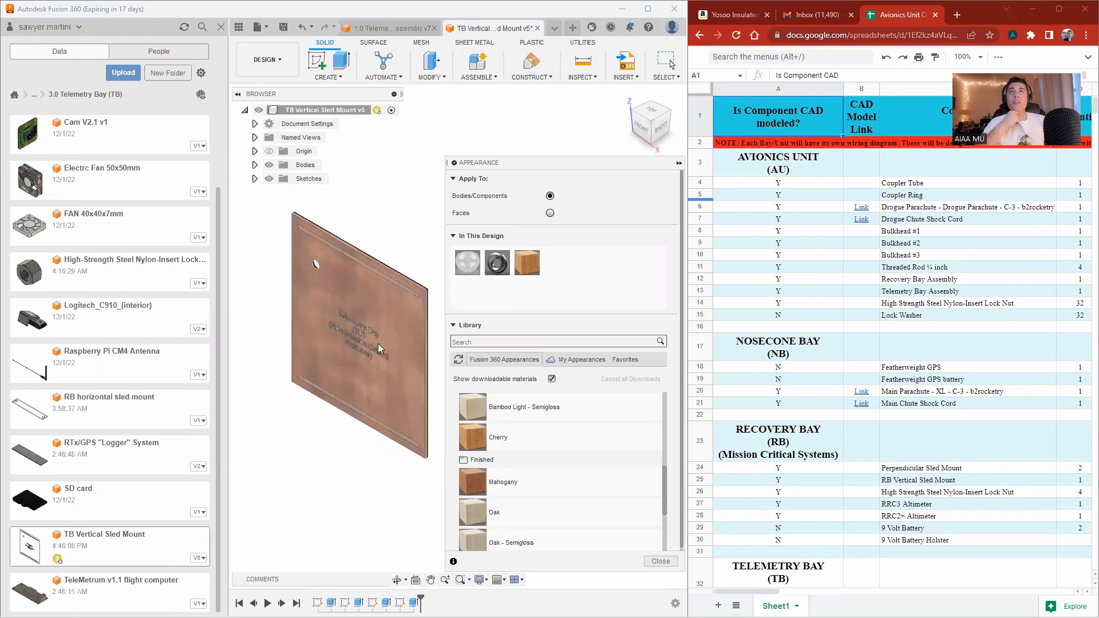
scroll(400, 351, "up", 1)
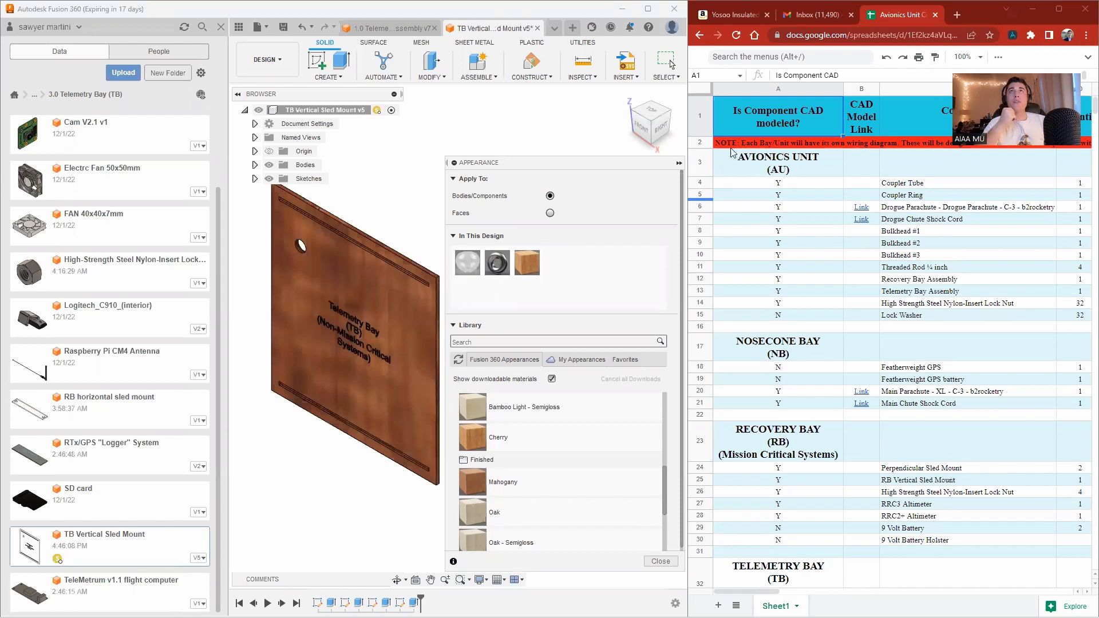
right_click(471, 139)
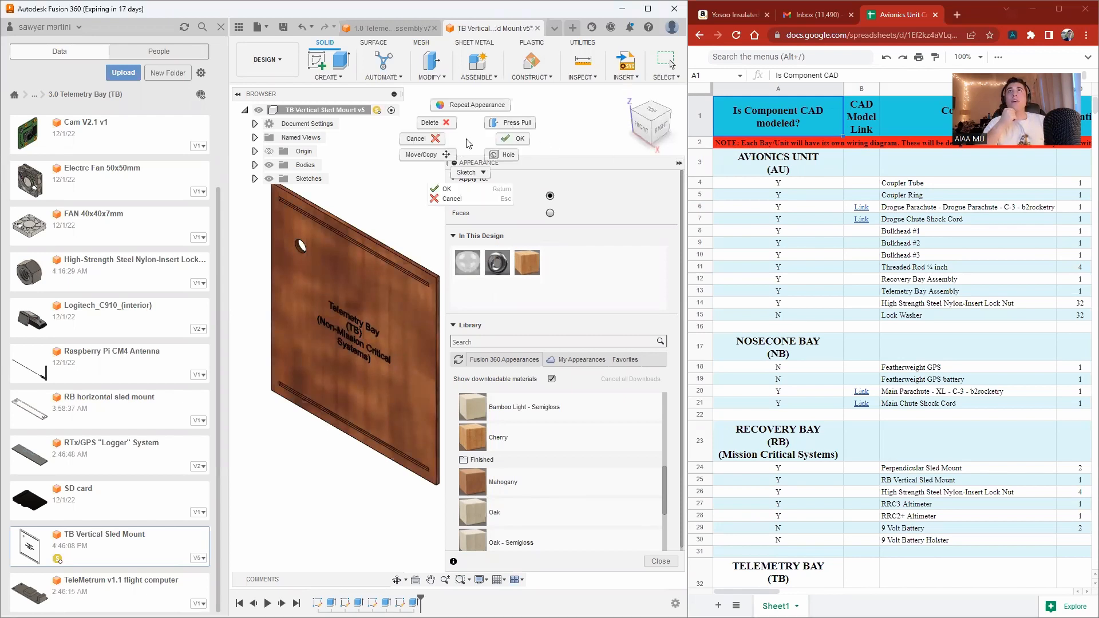
left_click(502, 139)
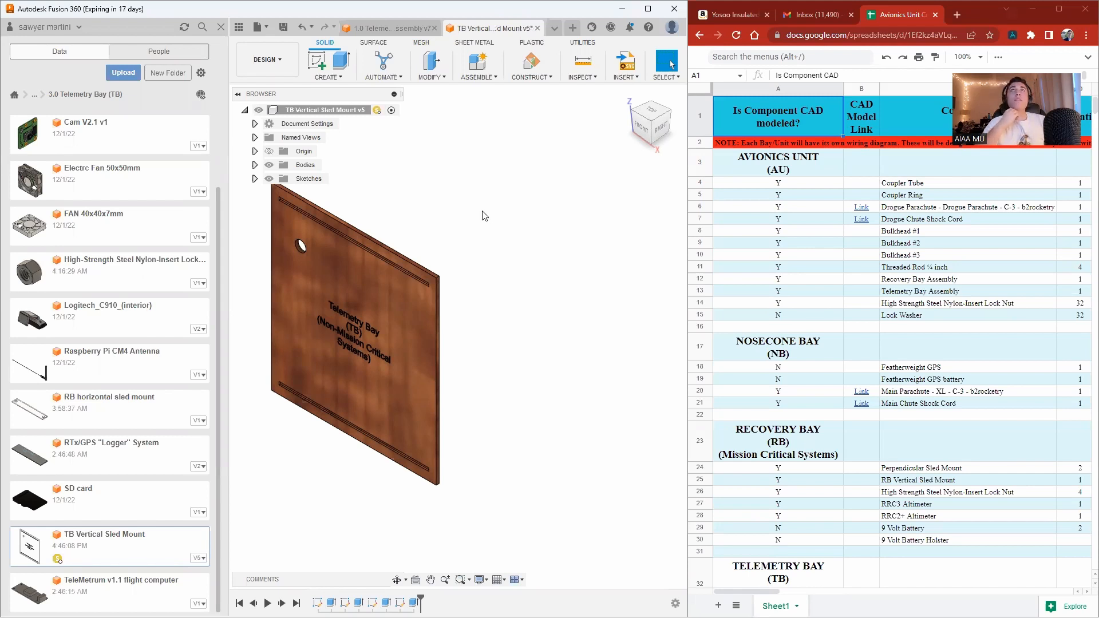
Save the TB Vertical Sled Mount design as a new version.
left_click(283, 27)
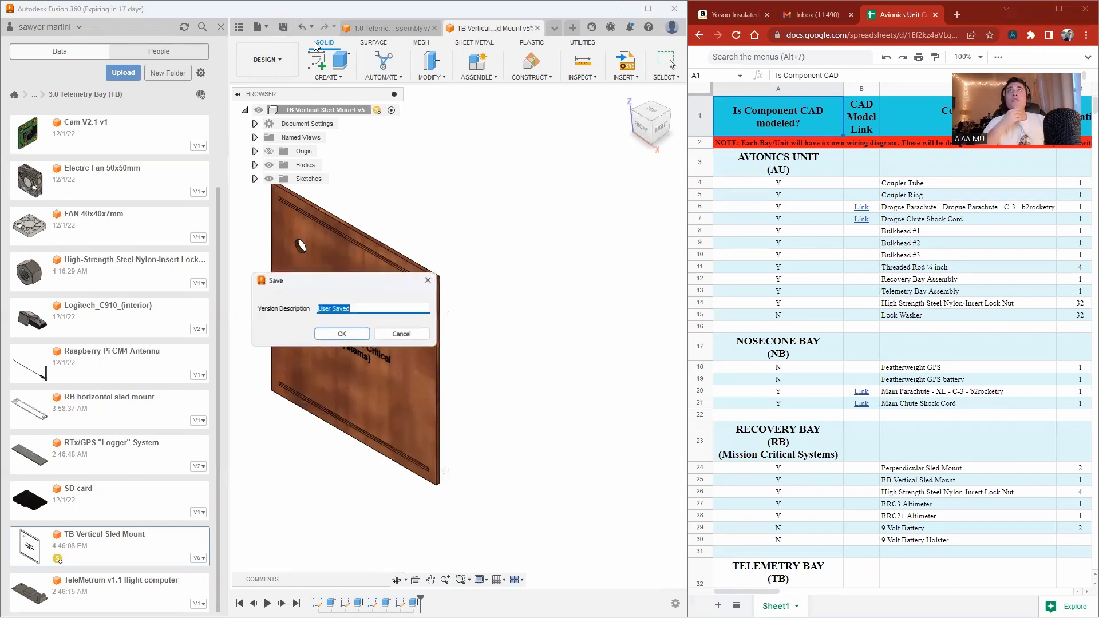
left_click(349, 336)
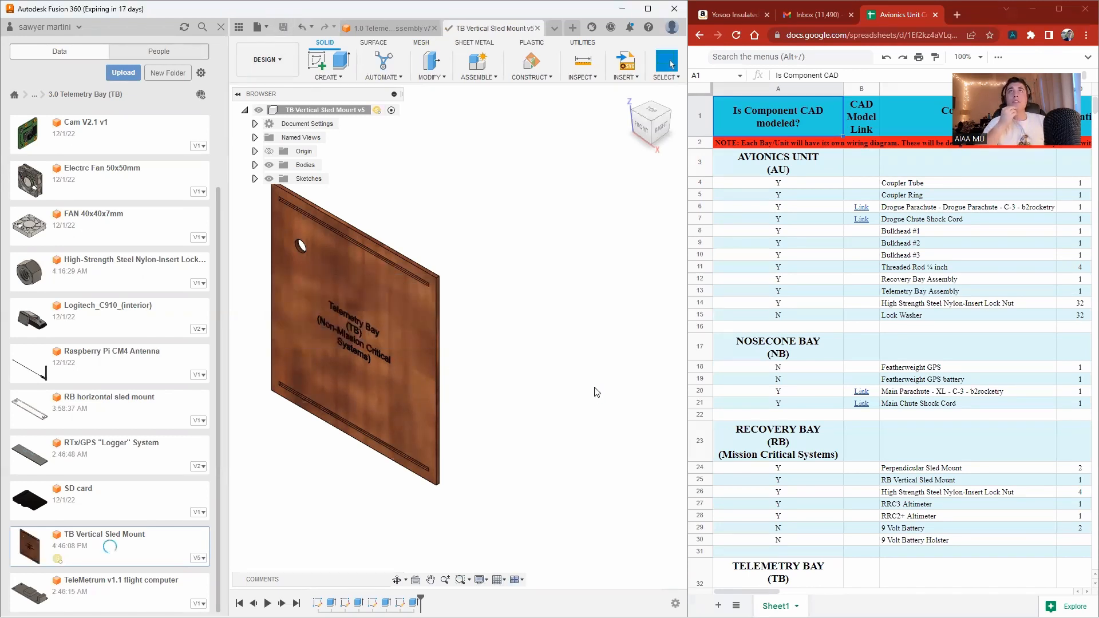
Update the out-of-date sled mount reference in the telemetry bay assembly.
left_click(409, 26)
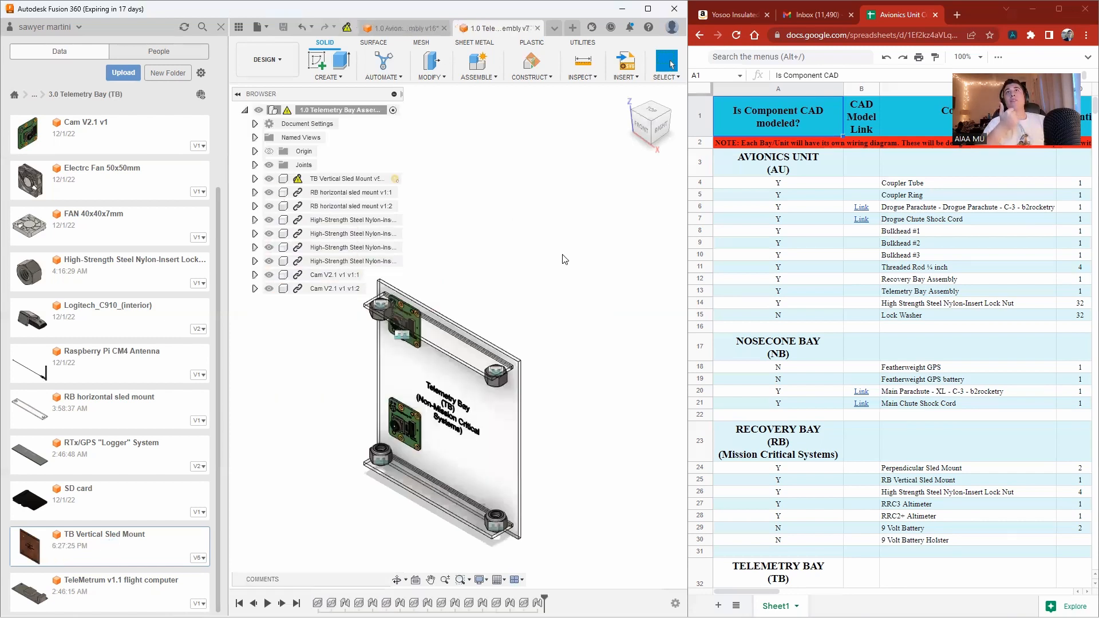
left_click(347, 28)
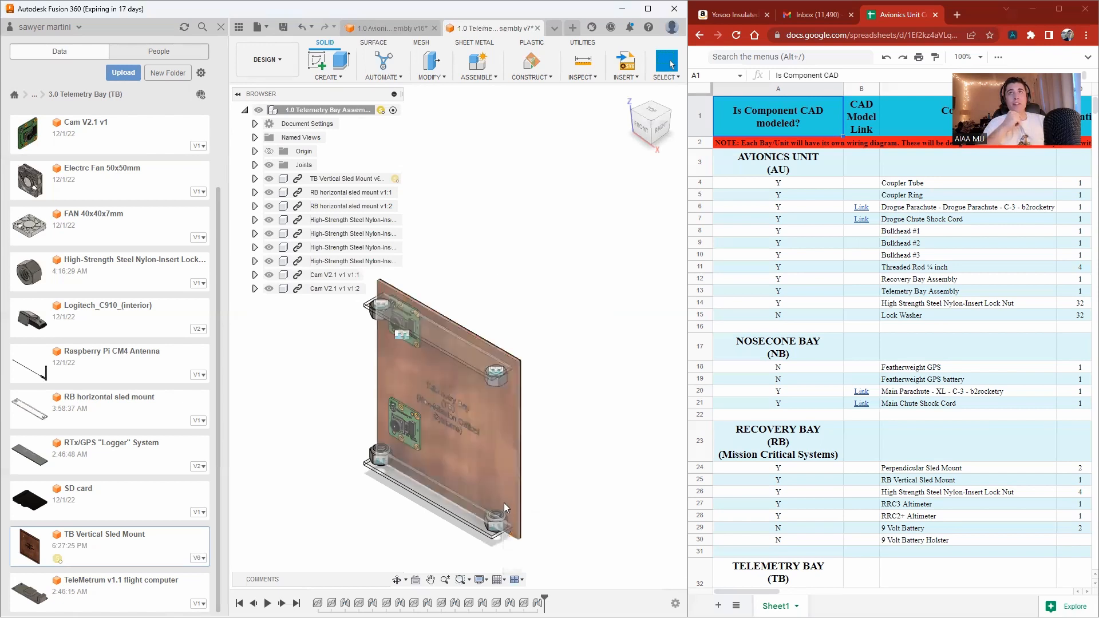
Switch to the avionics unit assembly and inspect the updated telemetry bay sled.
left_click(378, 29)
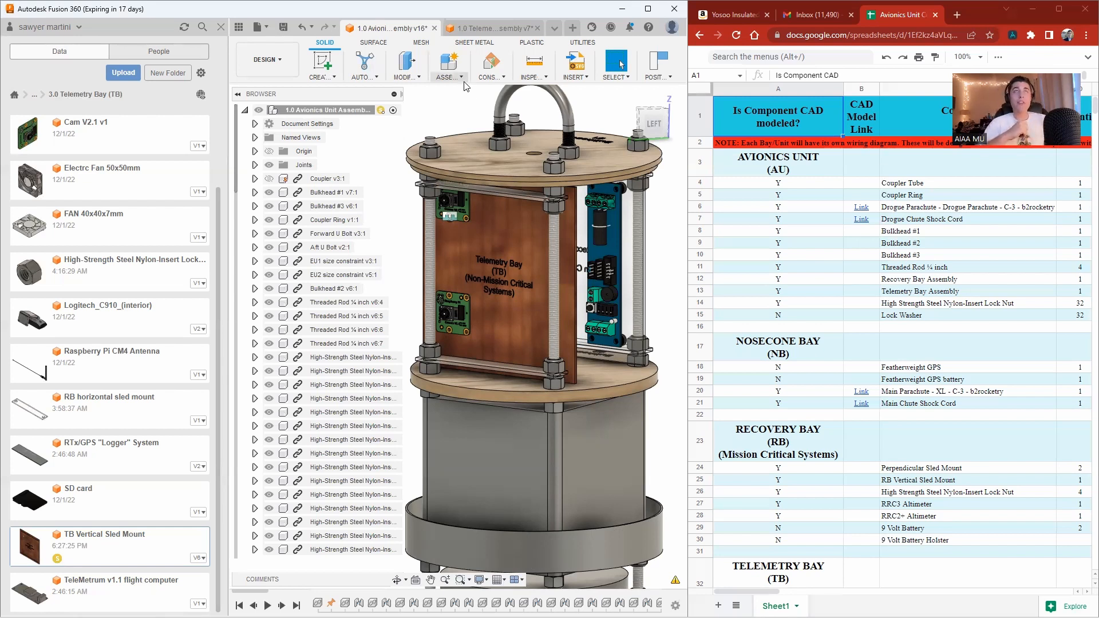
scroll(581, 295, "down", 2)
middle_click_drag(581, 294, 470, 107, "shift")
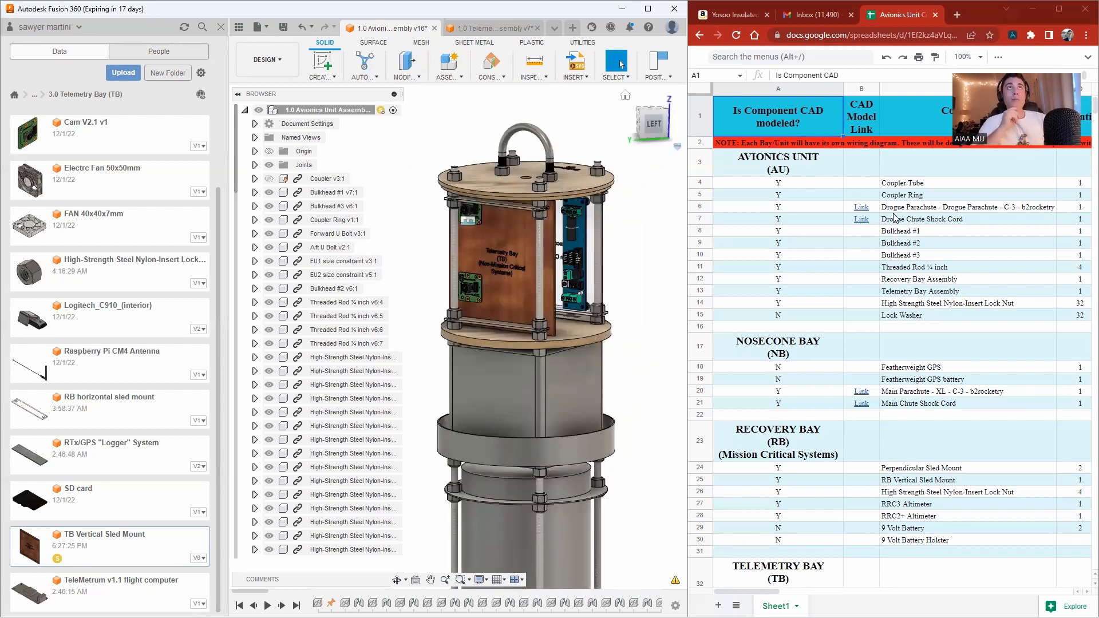
Review the component rows of the Avionics Unit components spreadsheet for each bay.
left_click(833, 195)
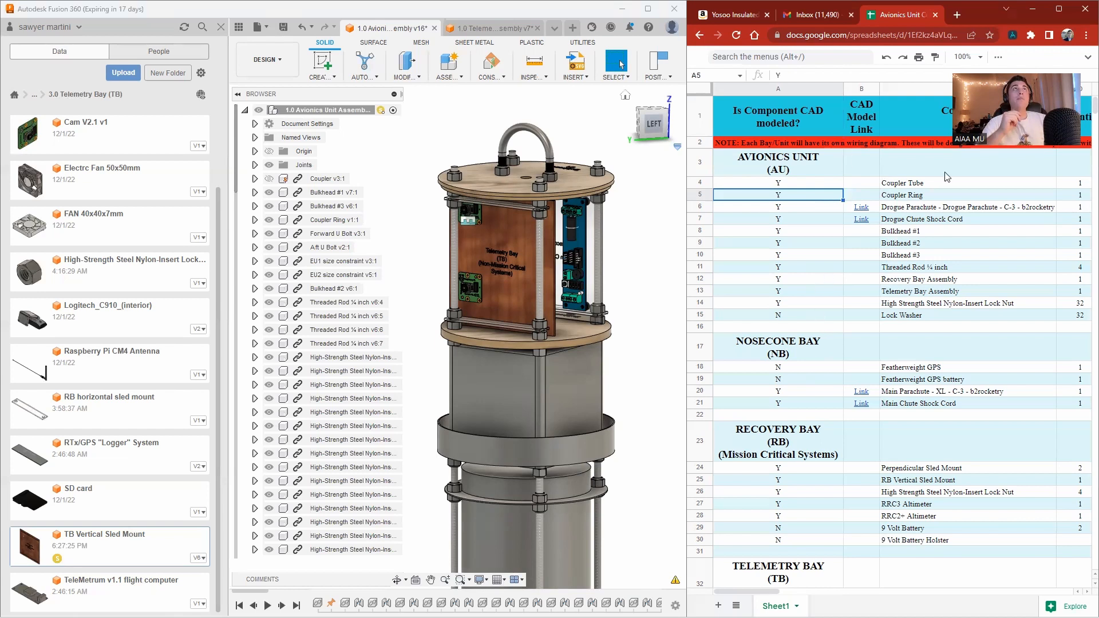
left_click(1085, 61)
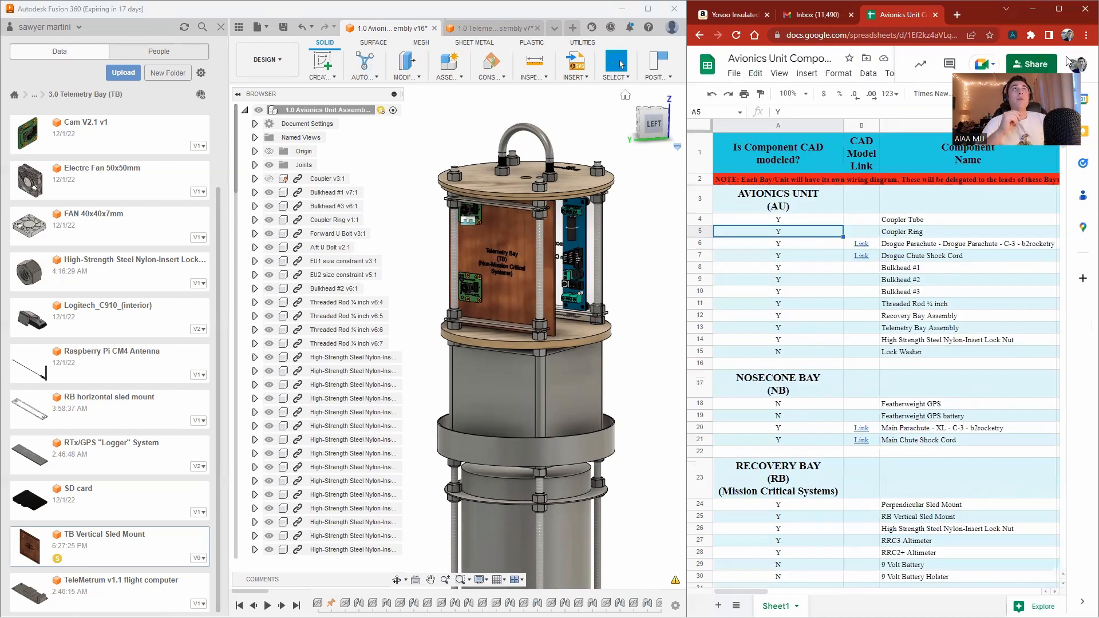
left_click(824, 258)
key("Right")
key("Up")
key("Up")
key("Up")
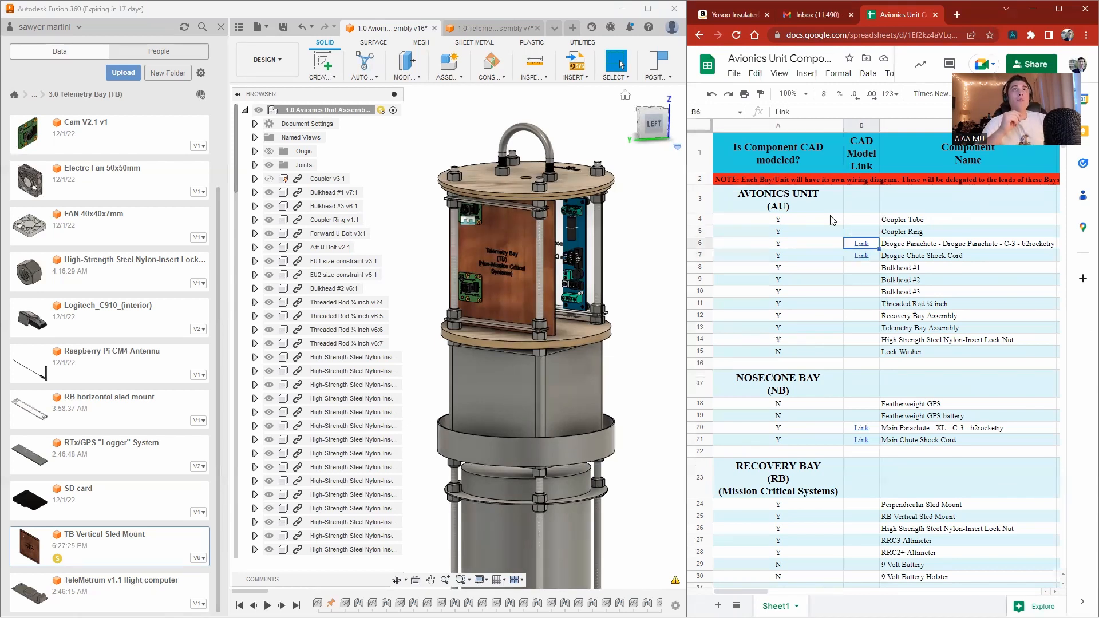
left_click(827, 208)
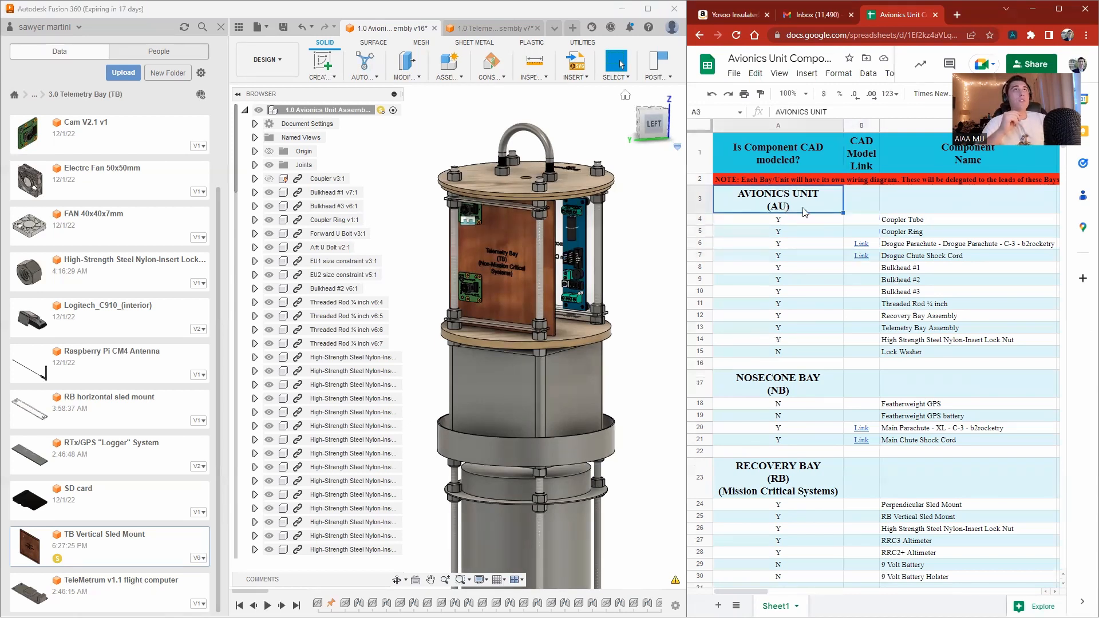
key("Down")
key("Right")
key("Right")
key("Right")
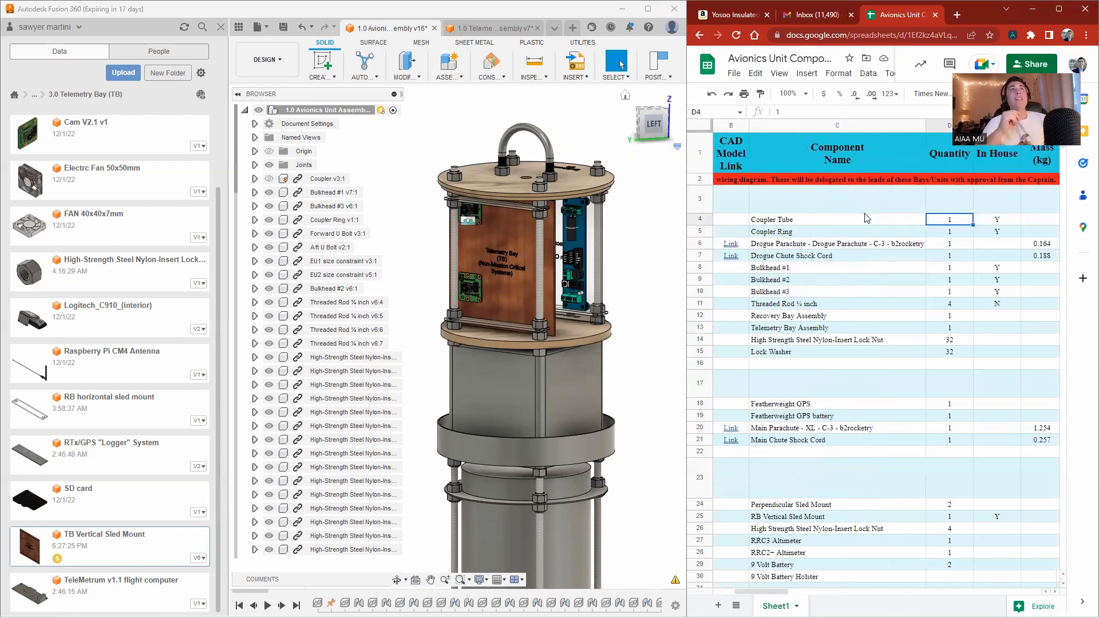
key("Left")
key("Down")
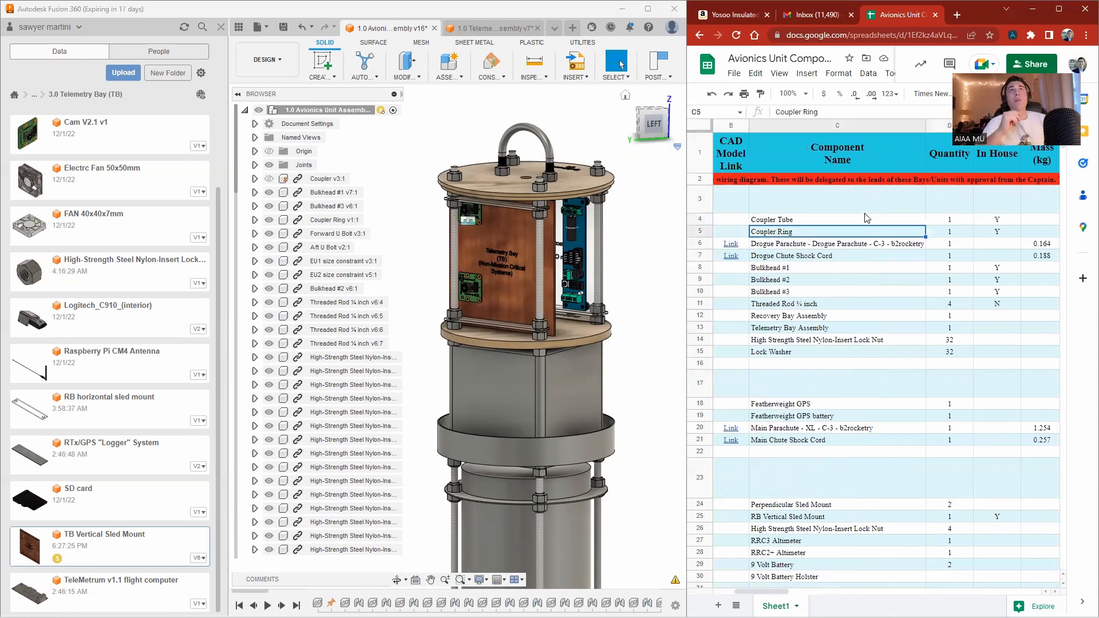
key("Down")
key("Down")
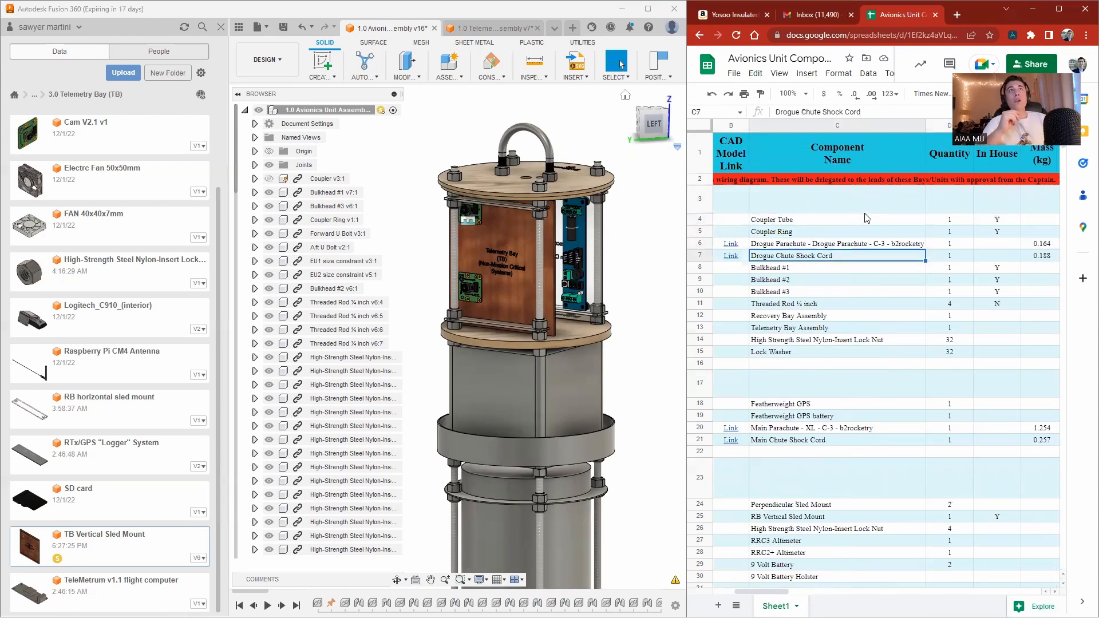
key("Up")
key("Down")
key("Down")
key("Down")
key("Down")
key("Down")
key("Down")
key("Left")
key("Left")
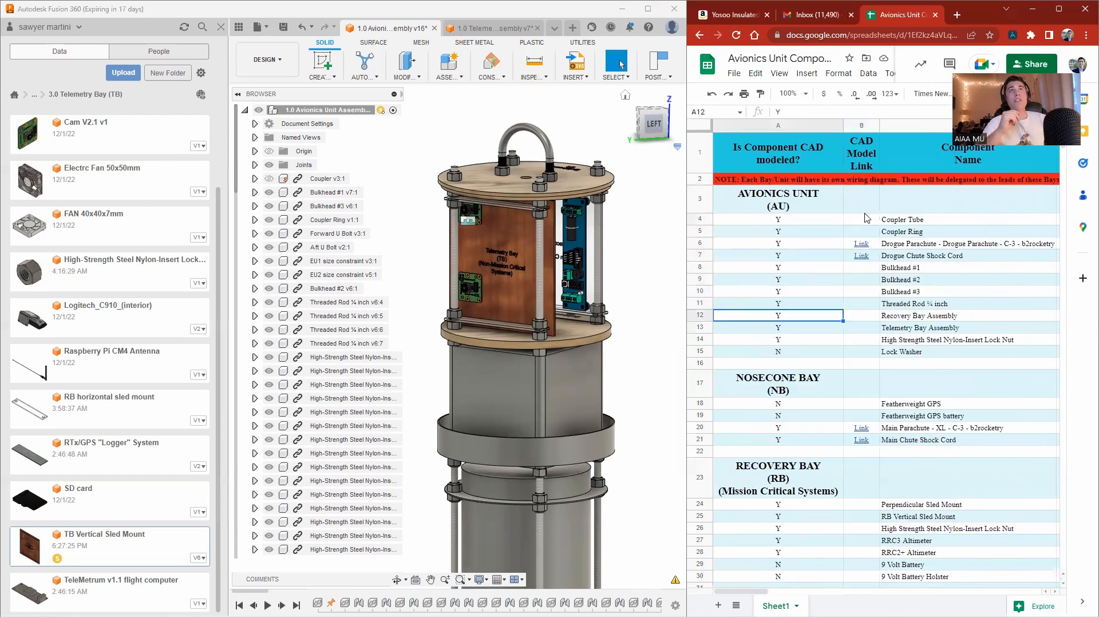
key("Up")
key("Up")
key("Up")
key("Up")
key("Up")
key("Up")
key("Up")
key("Up")
key("Down")
key("Down")
key("Down")
key("Down")
key("Down")
key("Down")
key("Down")
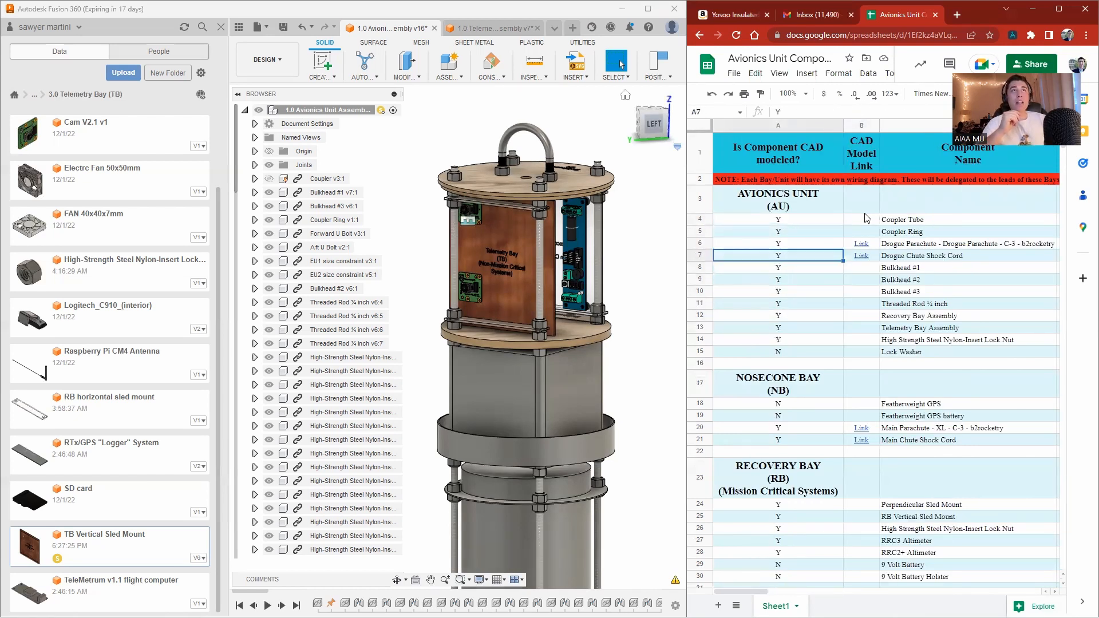
key("Down")
key("Down")
key("Down")
key("Down")
key("Down")
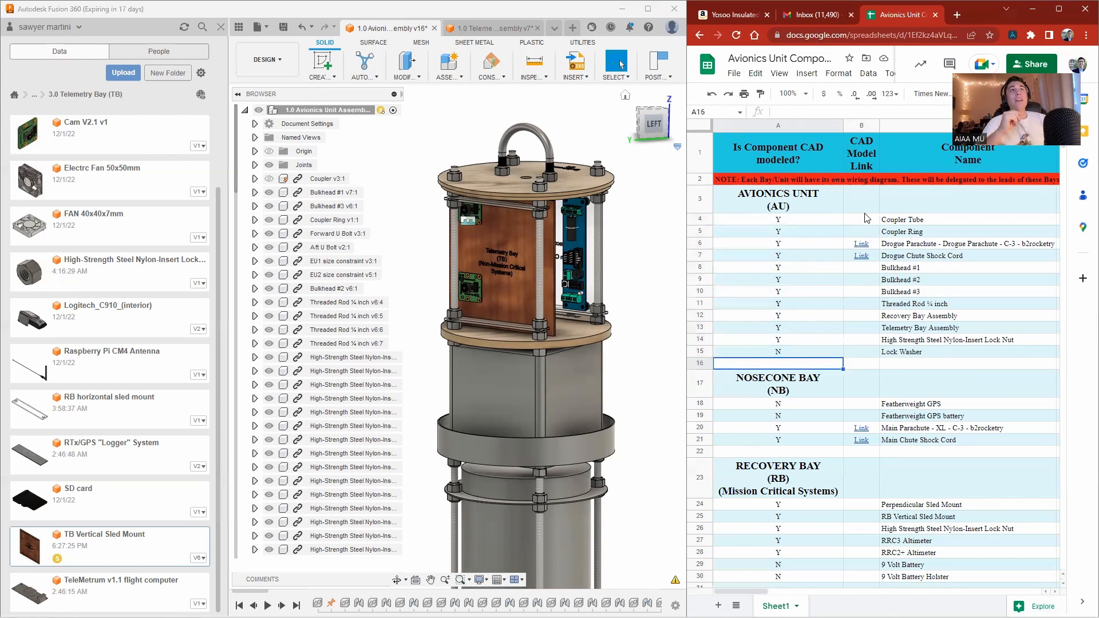
key("Down")
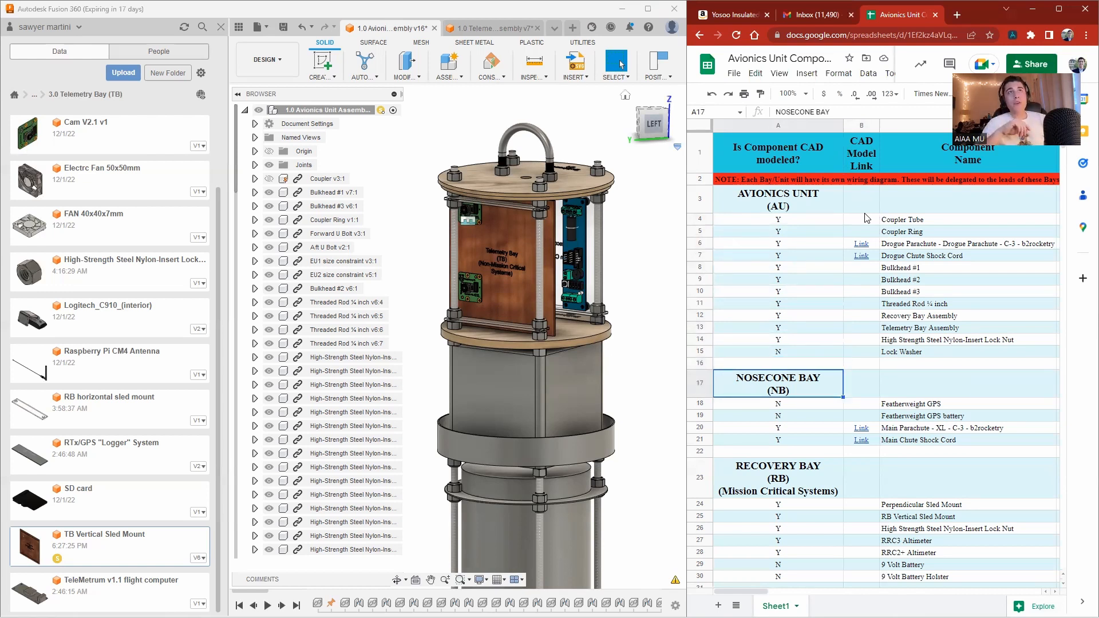
key("Down")
key("Down")
key("Down")
key("Down")
key("Down")
key("Down")
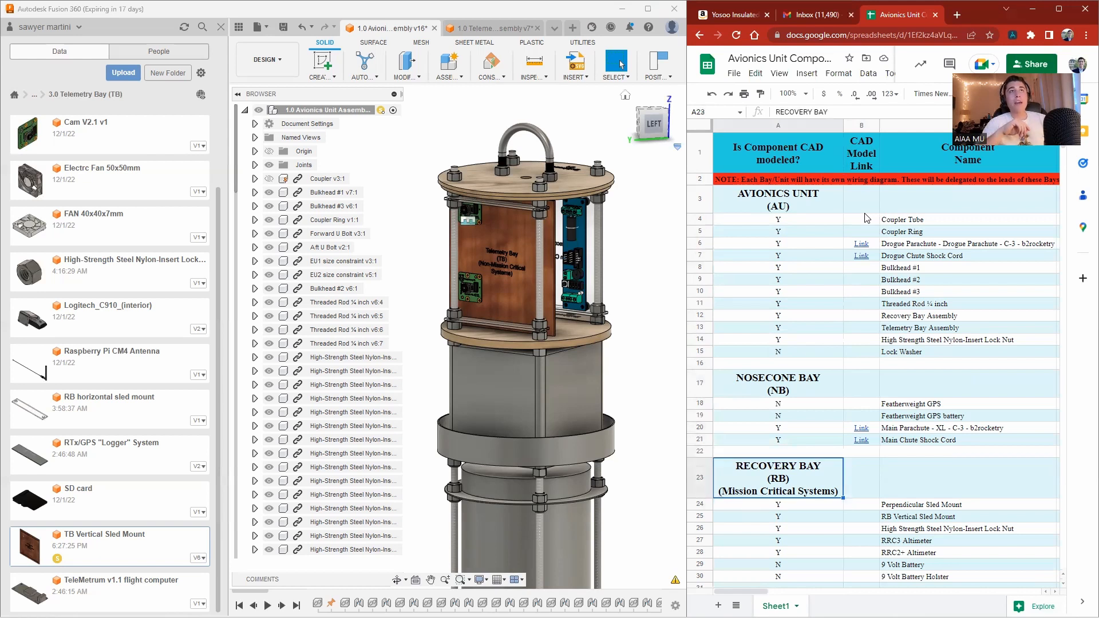
key("Down")
key("Down")
key("Down")
key("Down")
key("Down")
key("Down")
key("Down")
key("Down")
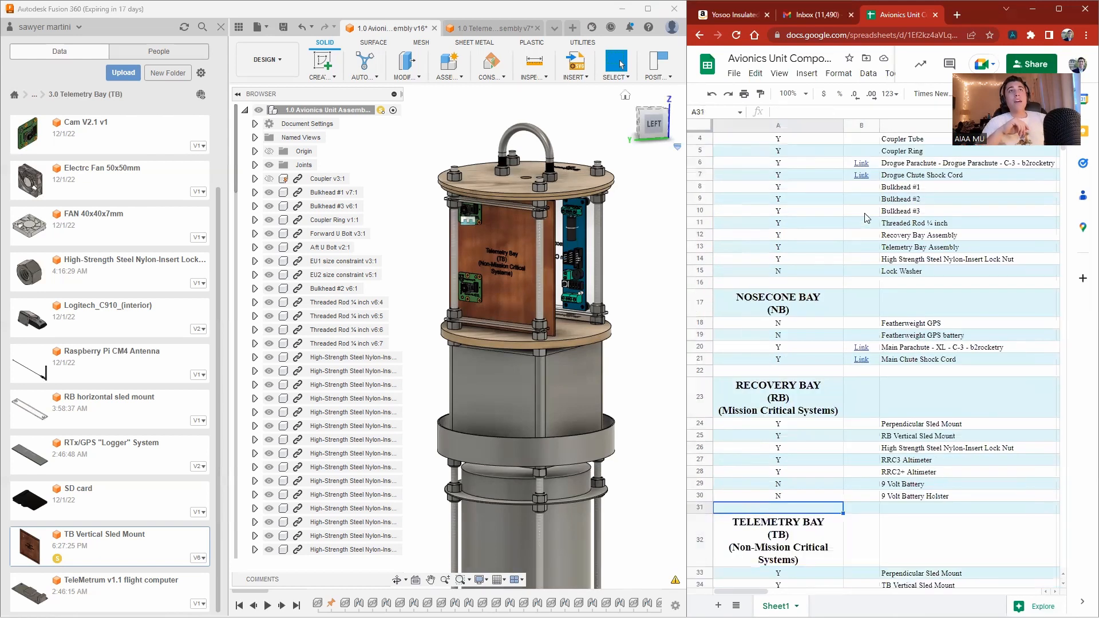
key("Up")
key("Up")
key("Up")
key("Up")
key("Up")
key("Up")
key("Up")
key("Right")
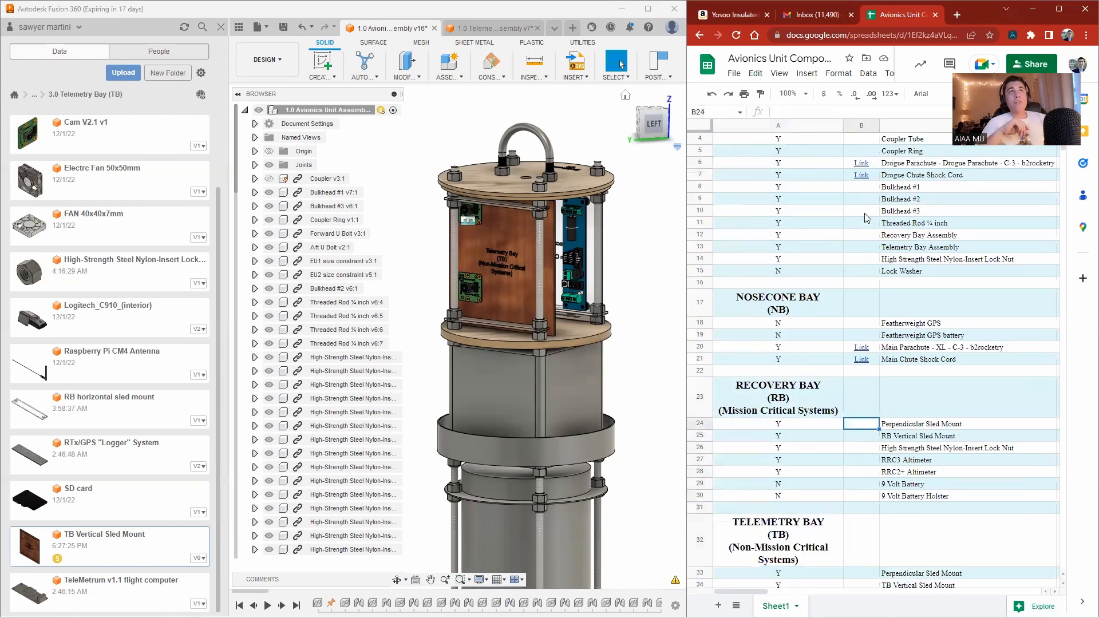
key("Right")
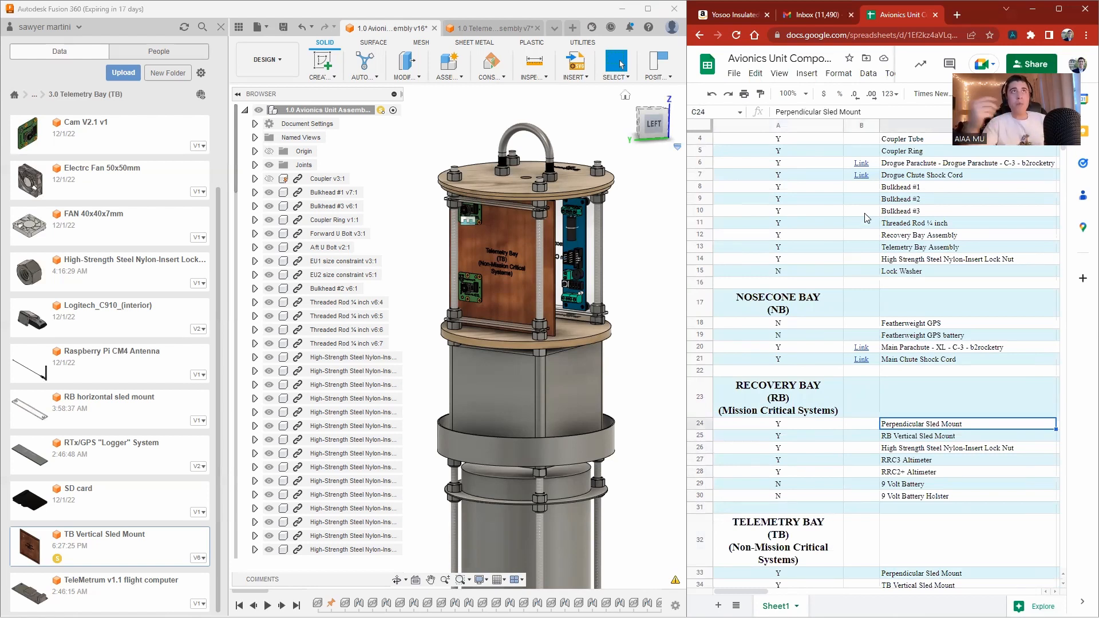
key("Down")
key("Down")
key("Up")
key("Up")
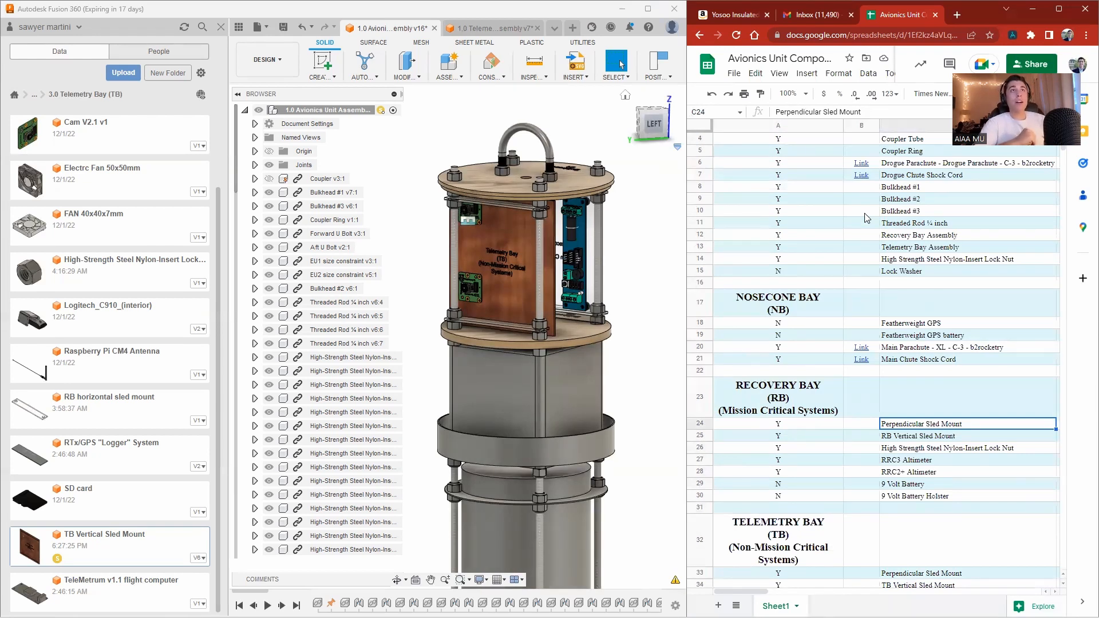
Step through the Recovery Bay component rows of the spreadsheet, from the sled mount down to the battery holster.
key("Down")
key("Down")
key("Up")
key("Up")
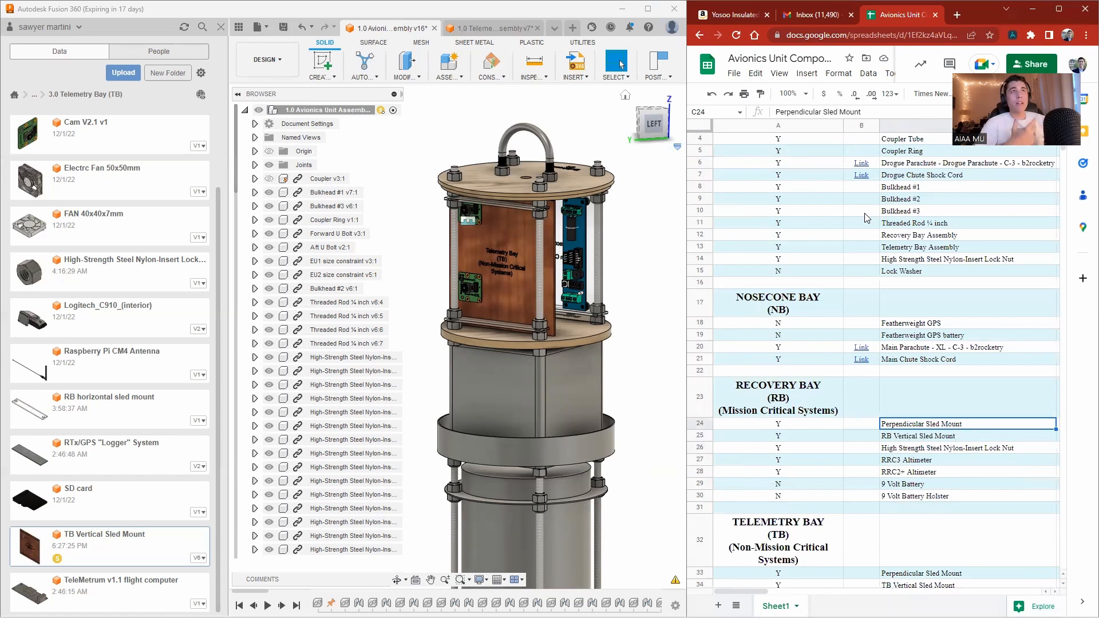
key("Down")
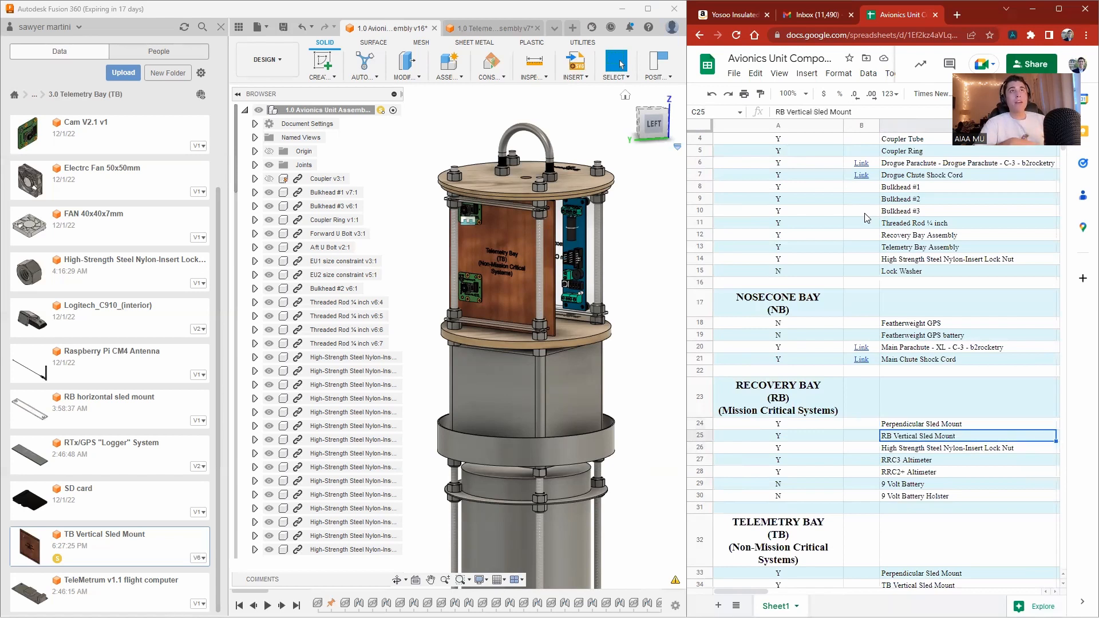
key("Down")
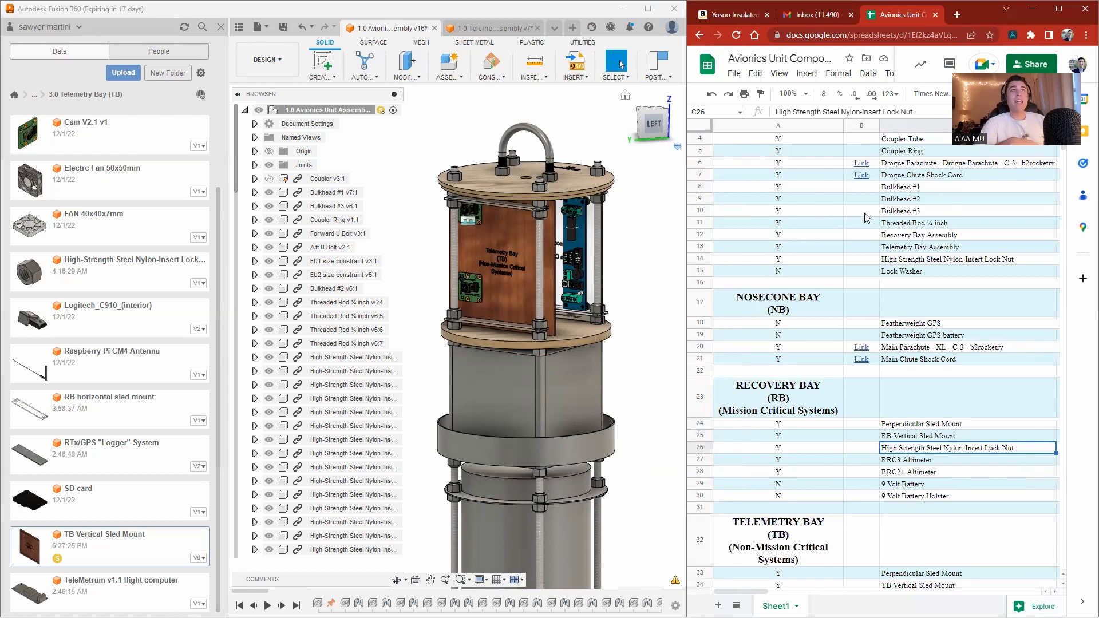
key("Down")
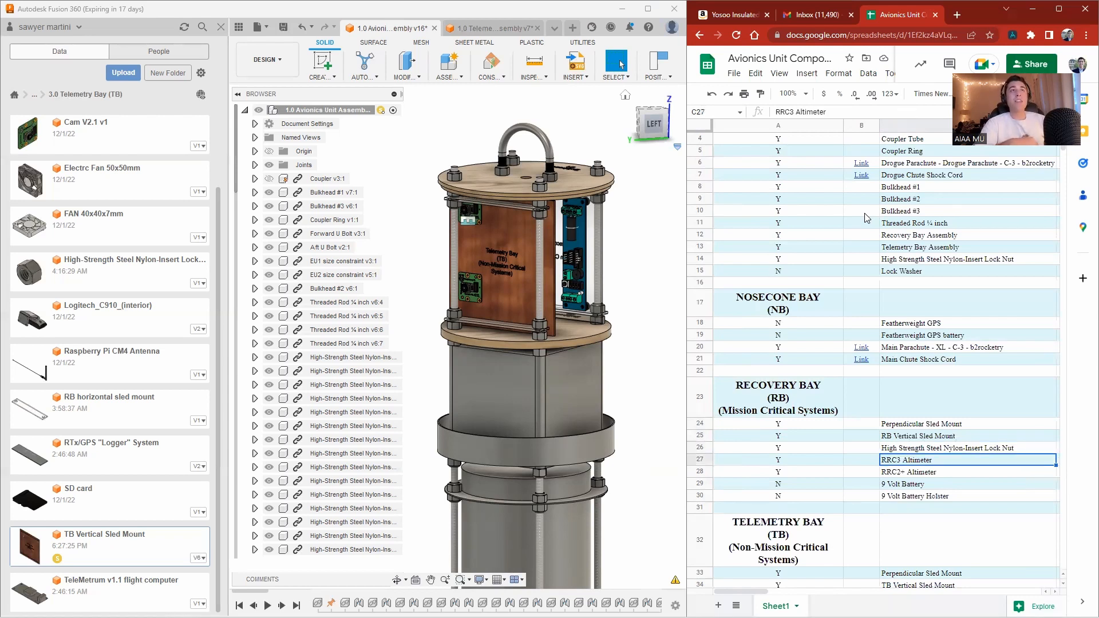
key("Down")
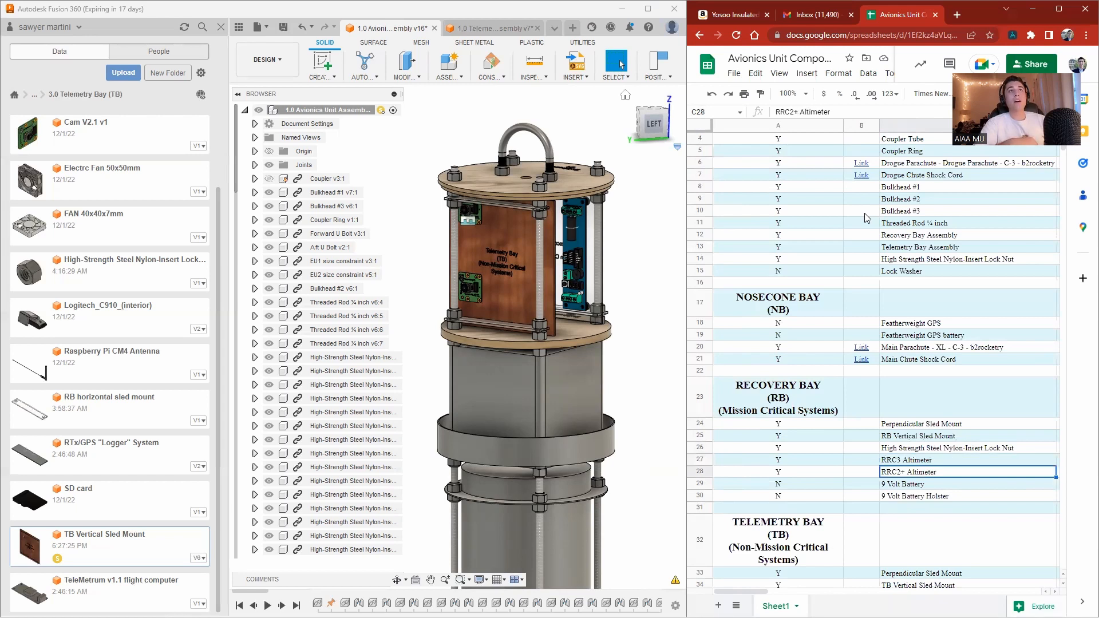
key("Down")
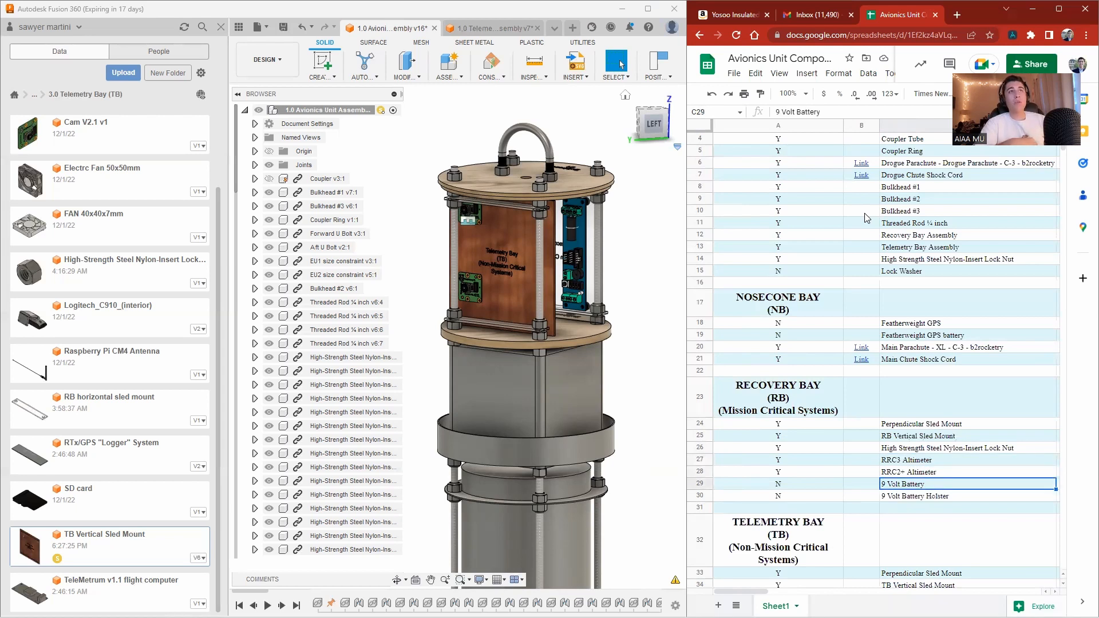
key("Down")
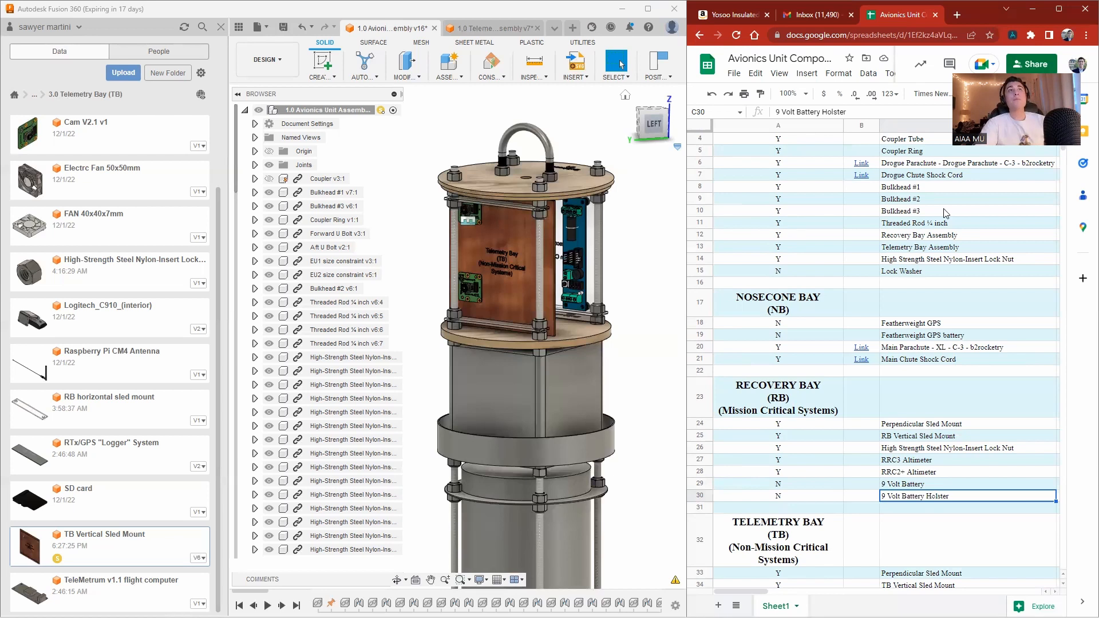
Open the 2.0 Recovery Bay data folder under Avionics and browse its design files.
scroll(833, 296, "up", 1)
left_click(35, 95)
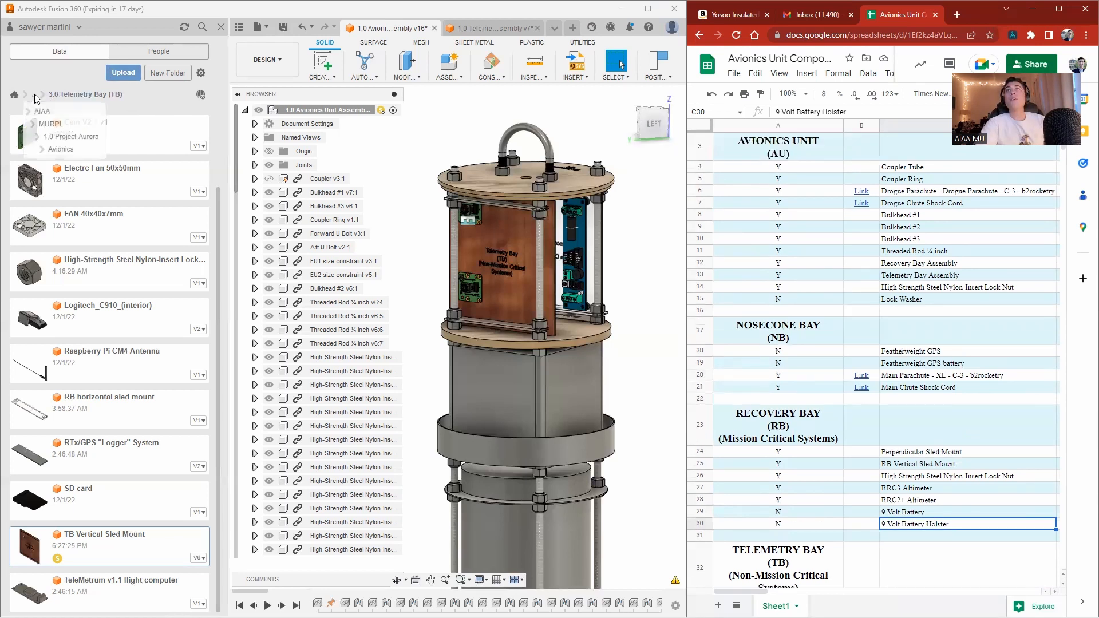
left_click(41, 149)
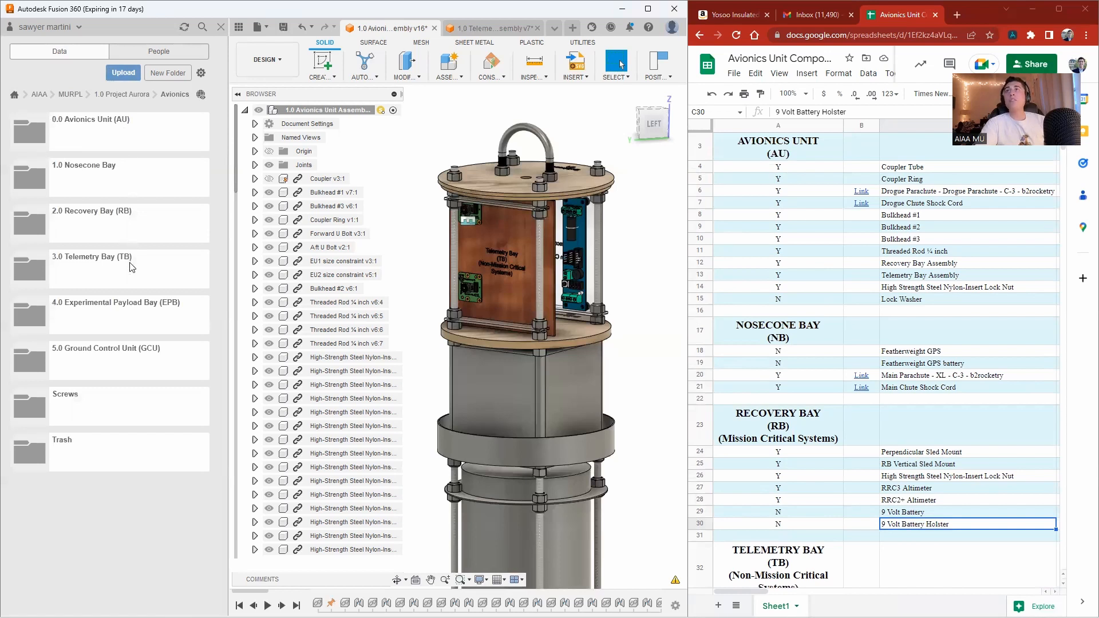
left_click(74, 228)
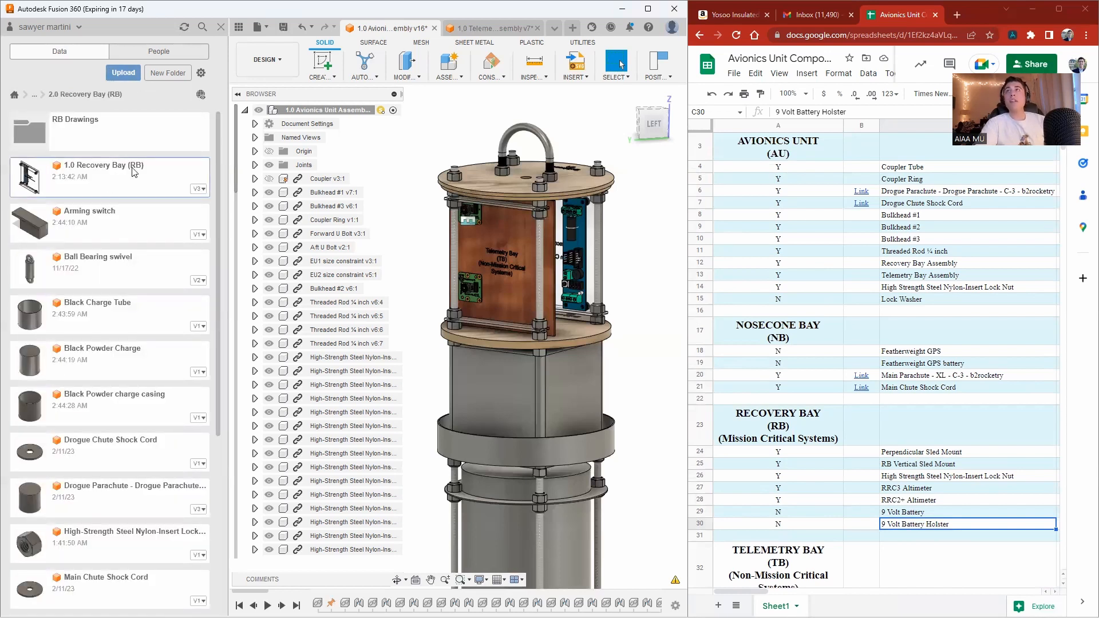
scroll(123, 195, "down", 1)
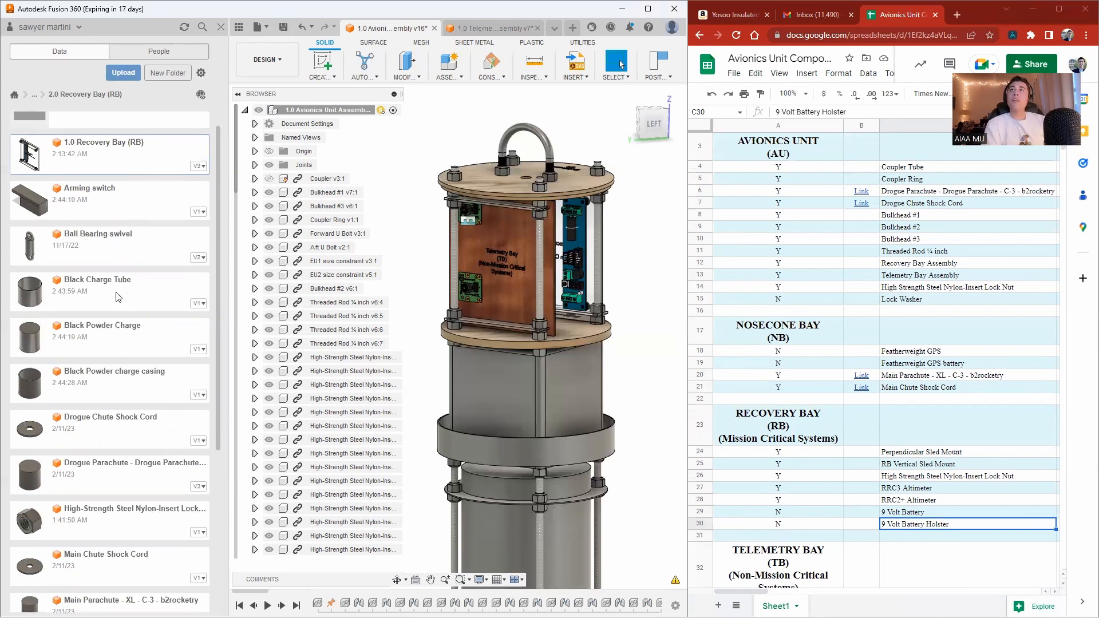
scroll(117, 296, "down", 10)
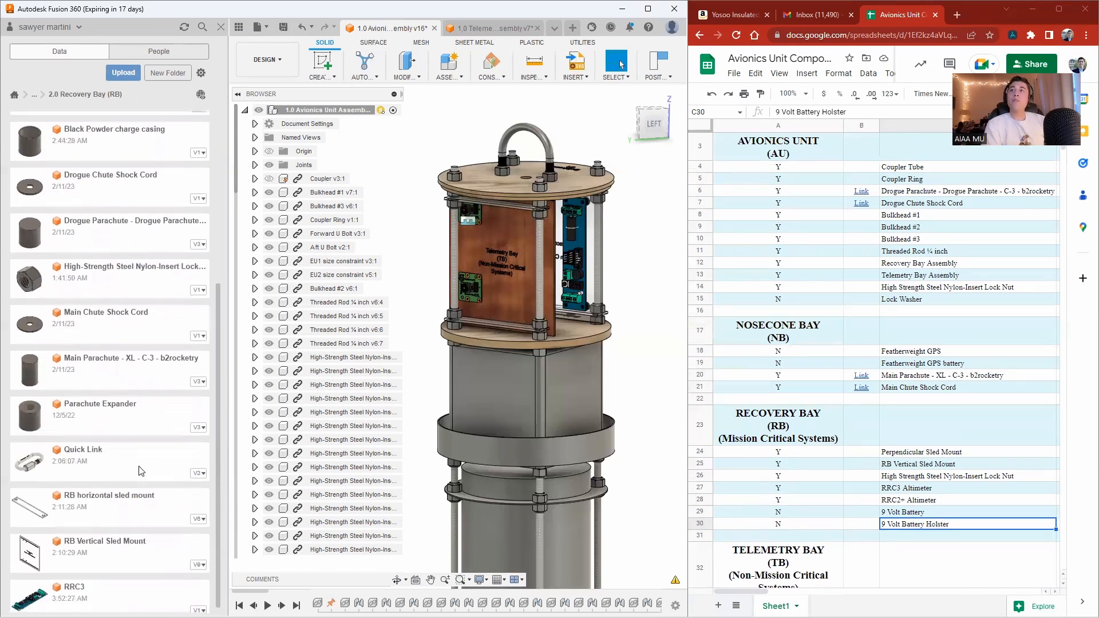
scroll(142, 471, "up", 10)
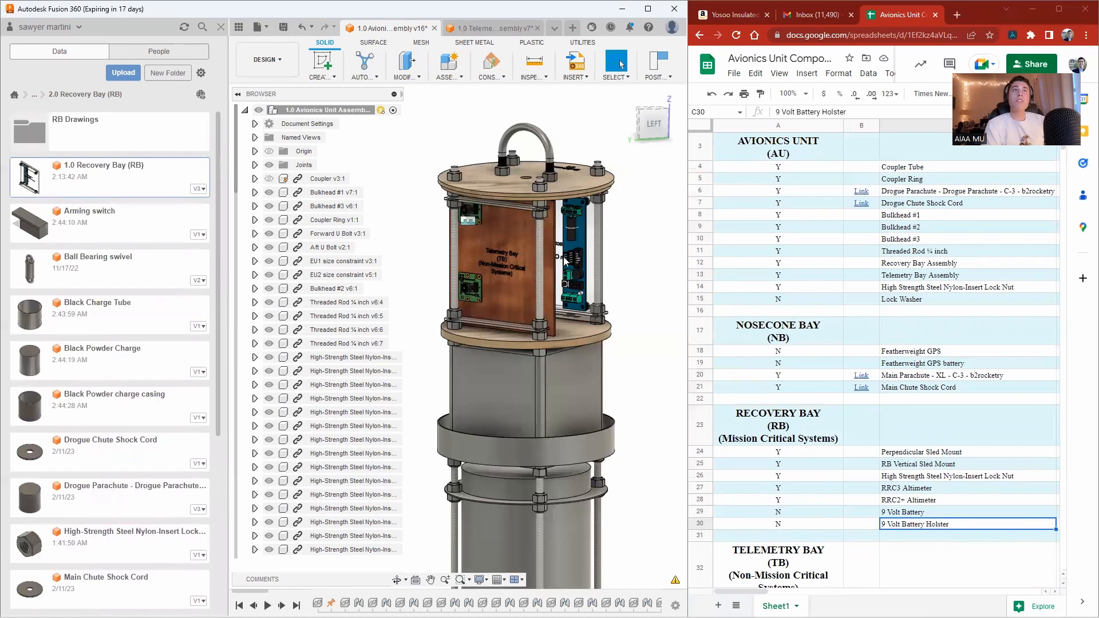
Check the Recovery Bay spreadsheet rows one by one against the folder's design files.
left_click(887, 450)
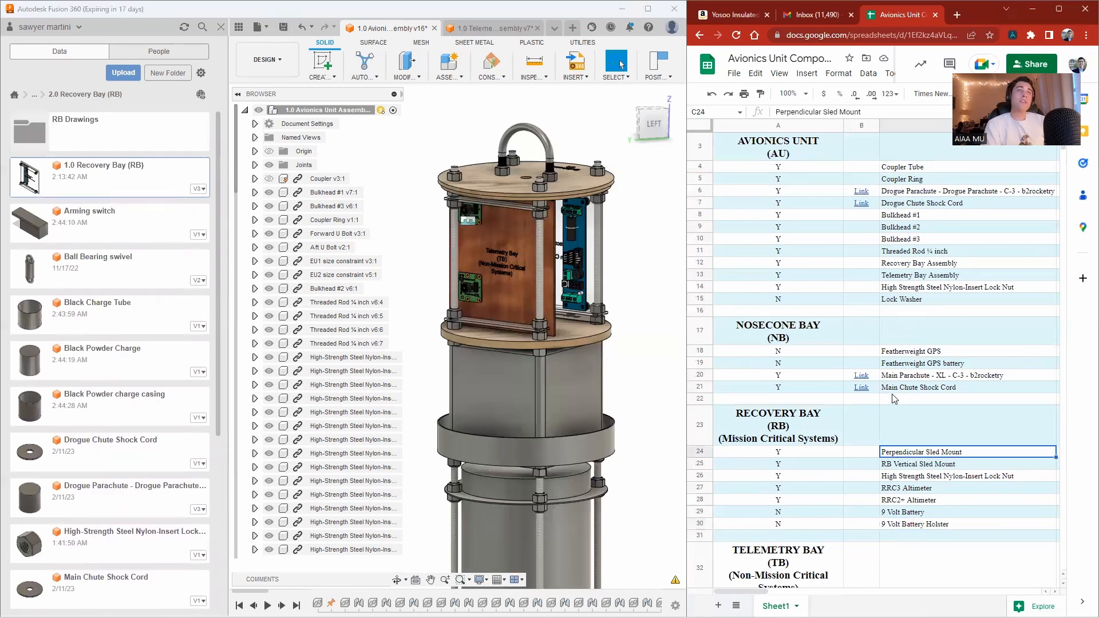
key("Down")
key("Down")
key("Down")
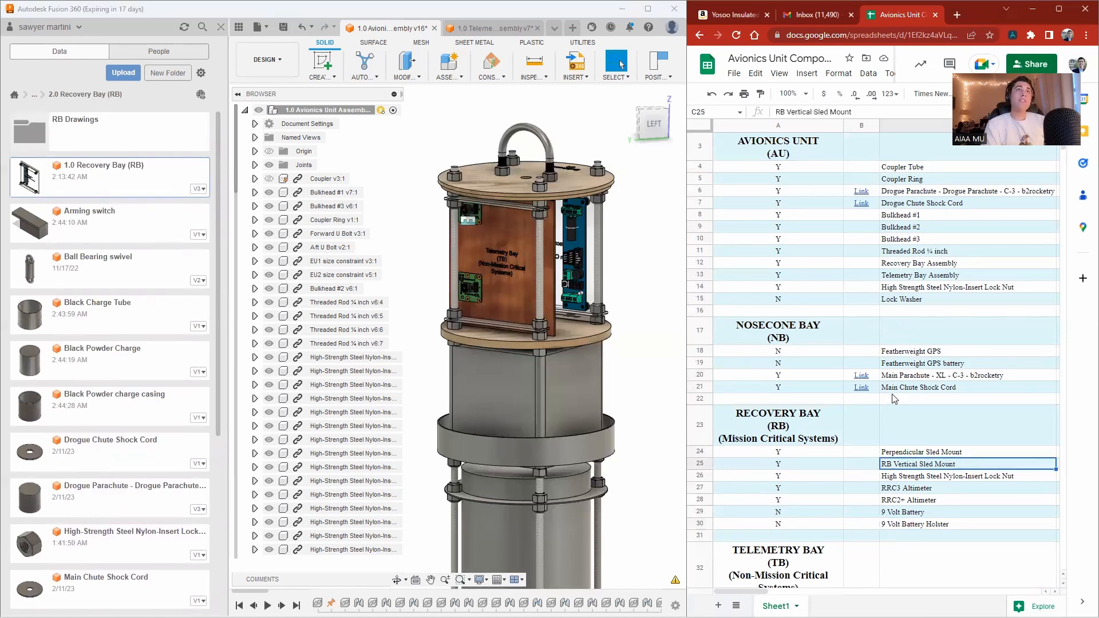
key("Down")
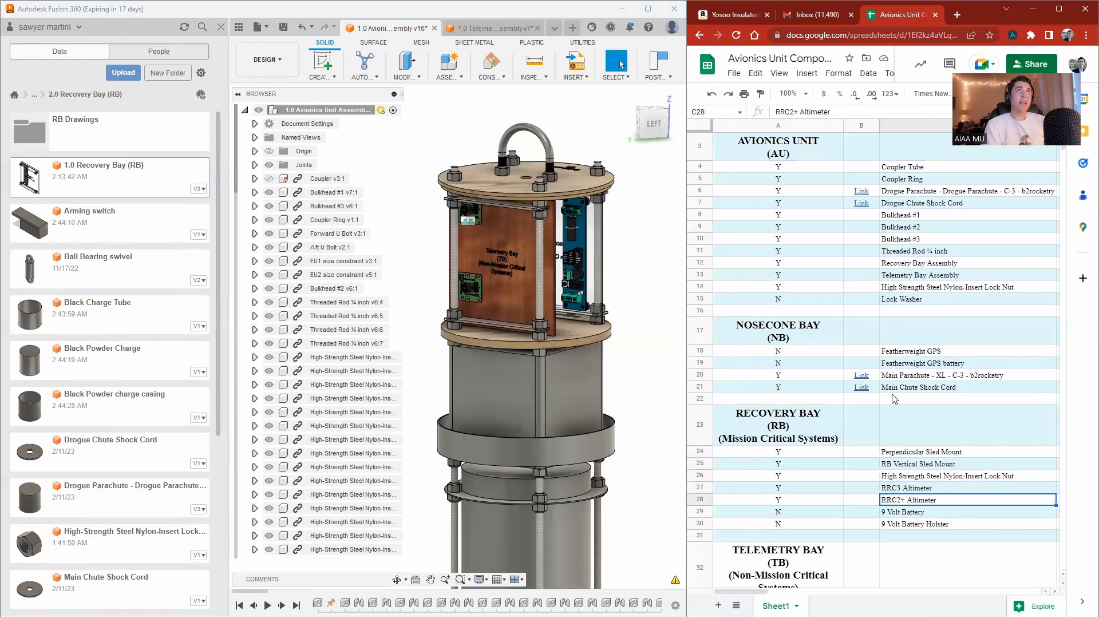
key("Down")
key("Down")
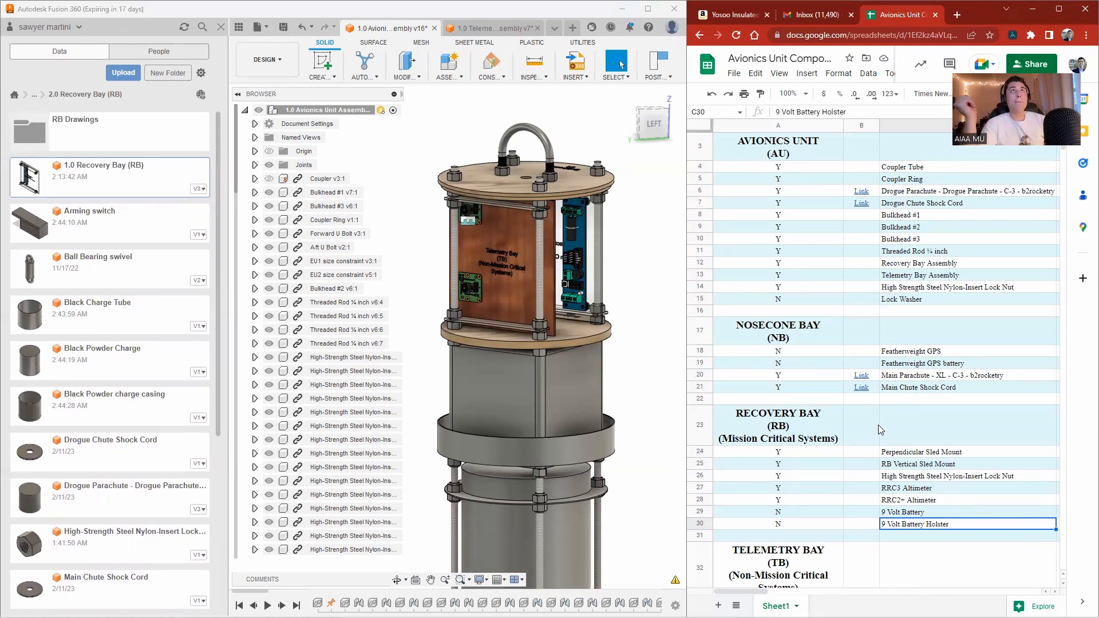
Review the spreadsheet's Telemetry Bay section and select the RTx/GPS "Logger" System row.
scroll(879, 429, "up", 2)
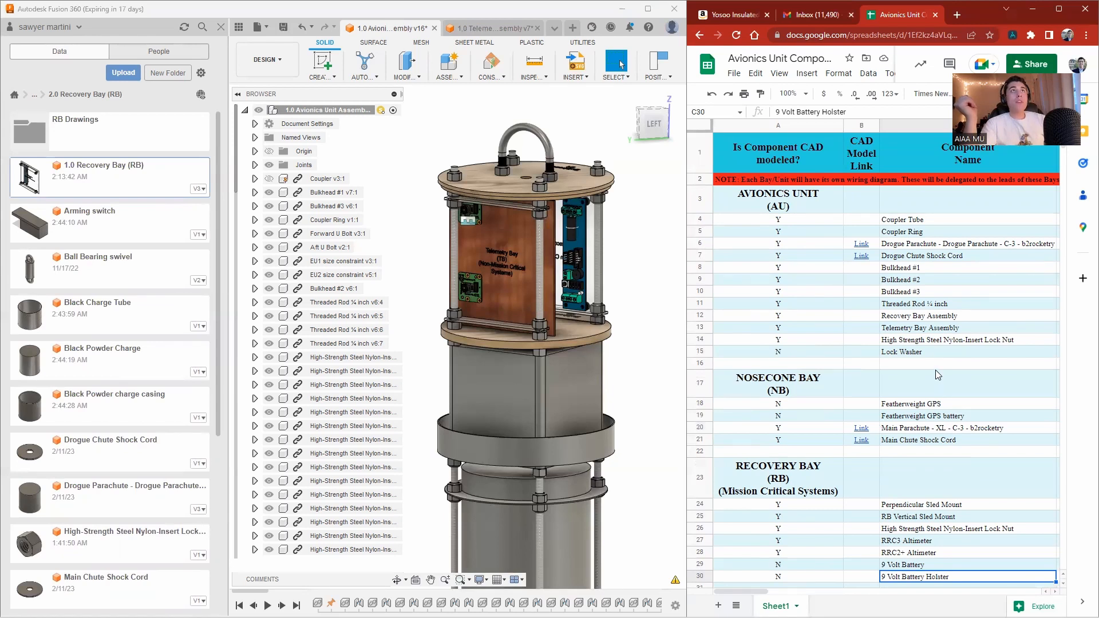
left_click(941, 225)
scroll(913, 463, "down", 5)
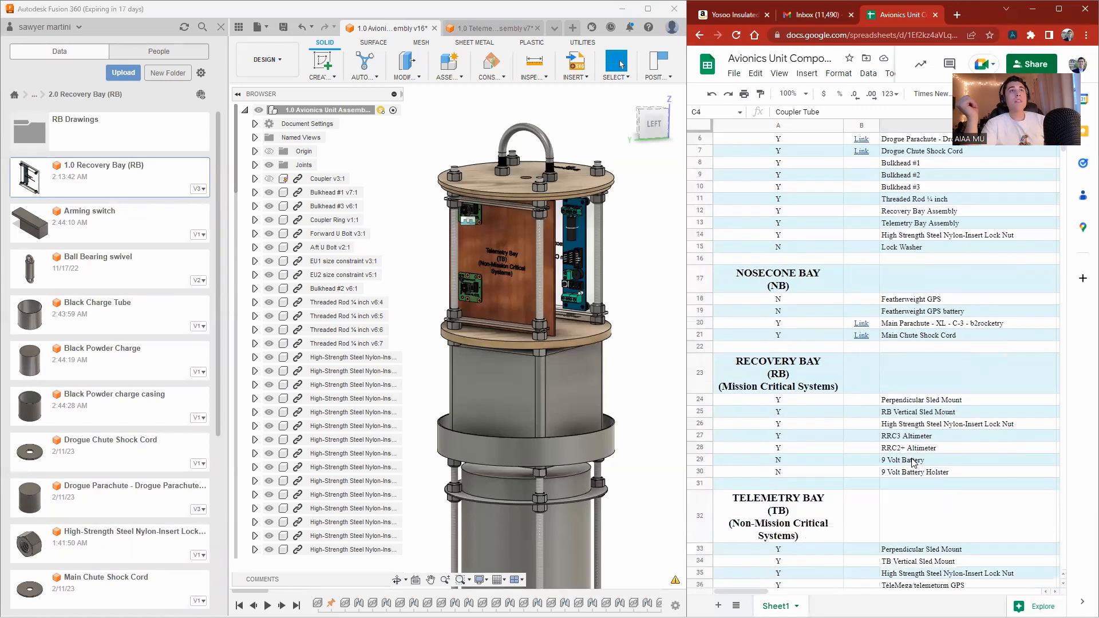
scroll(912, 462, "down", 2)
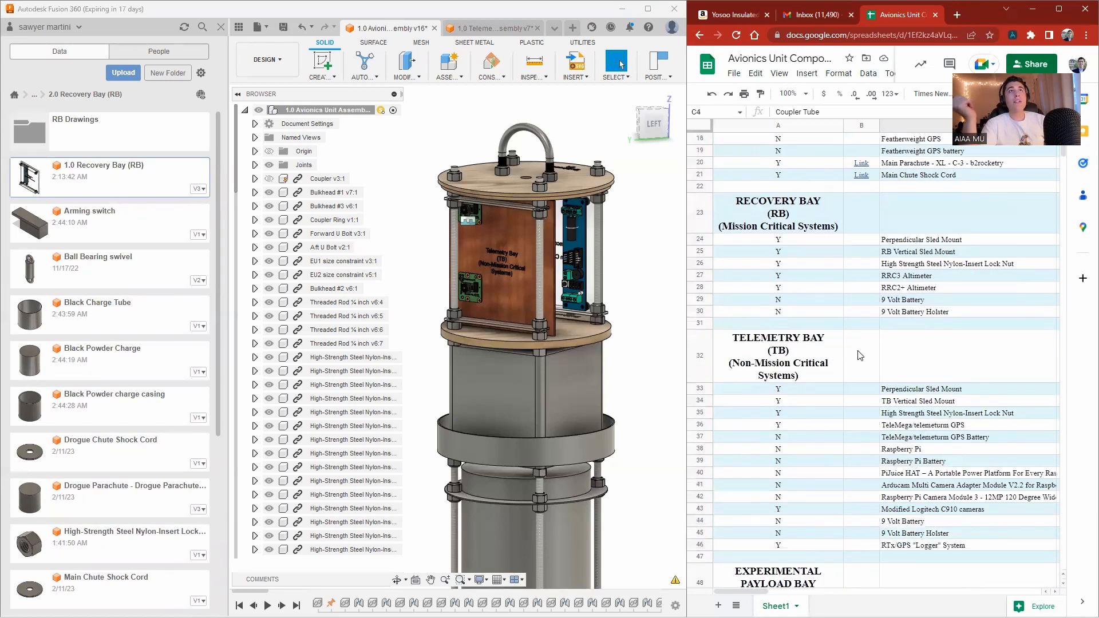
left_click(881, 521)
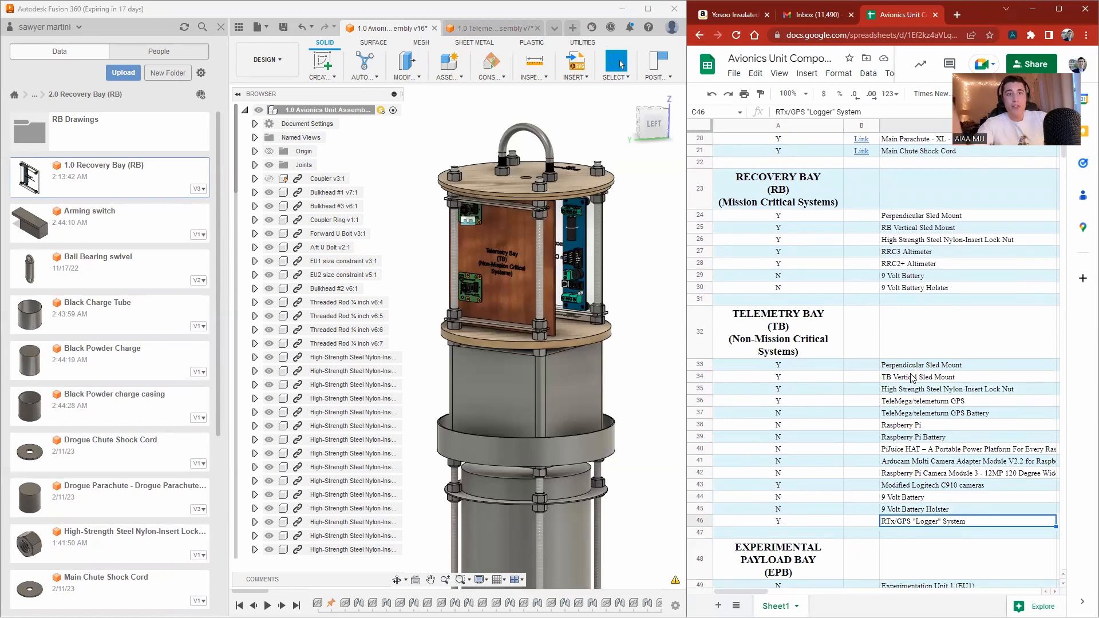
Move the RTx/GPS "Logger" System design from 3.0 Telemetry Bay to the Trash folder under 1.0 Project Aurora > Avionics.
left_click(34, 94)
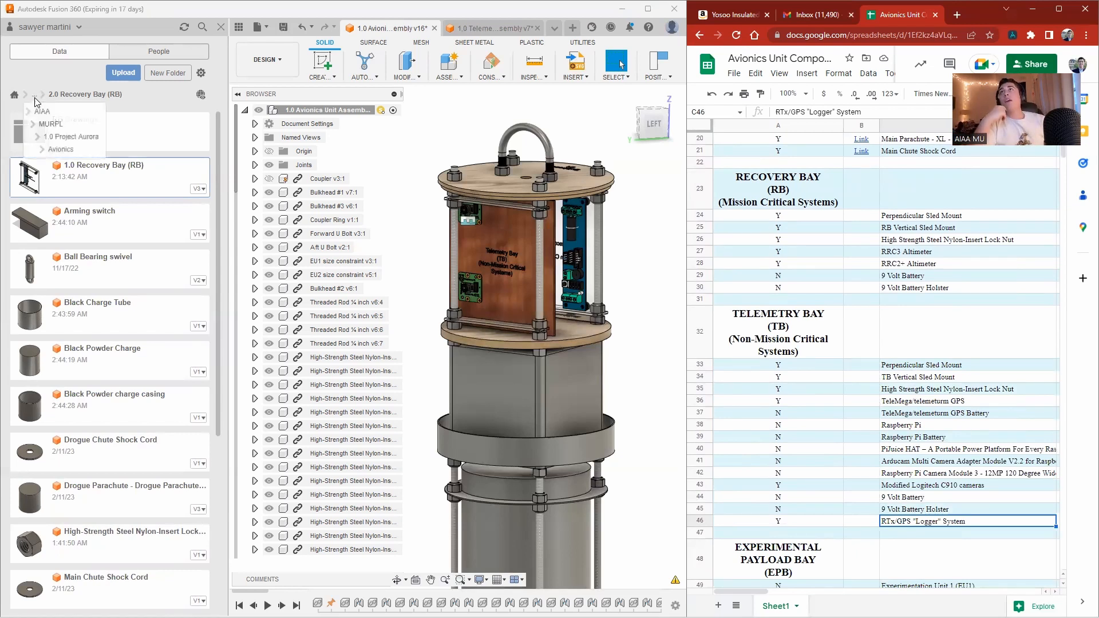
left_click(51, 150)
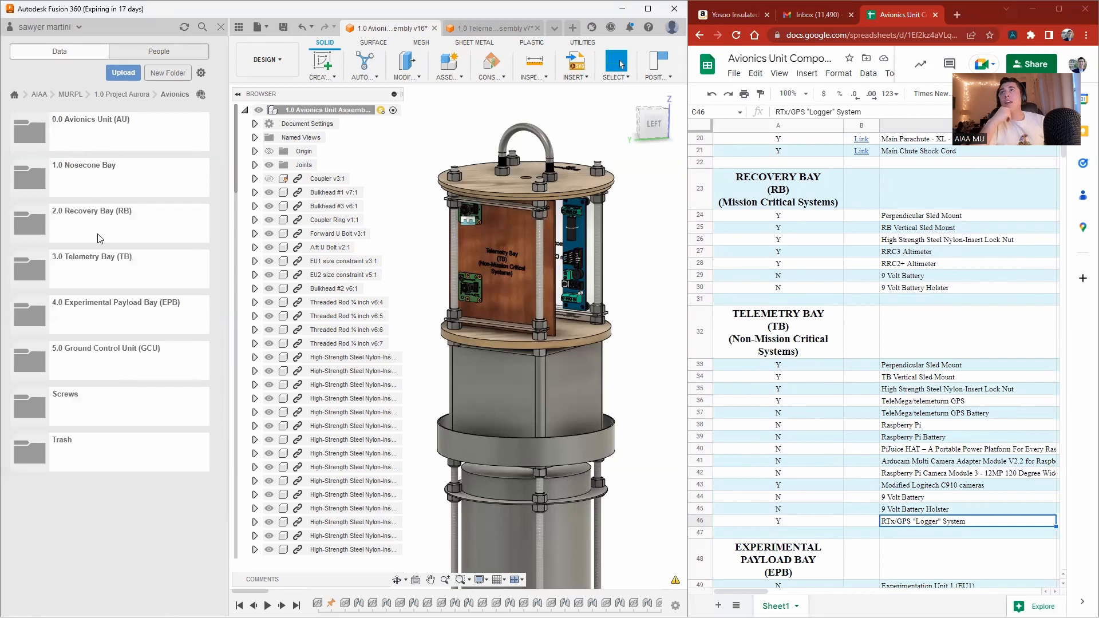
left_click(95, 284)
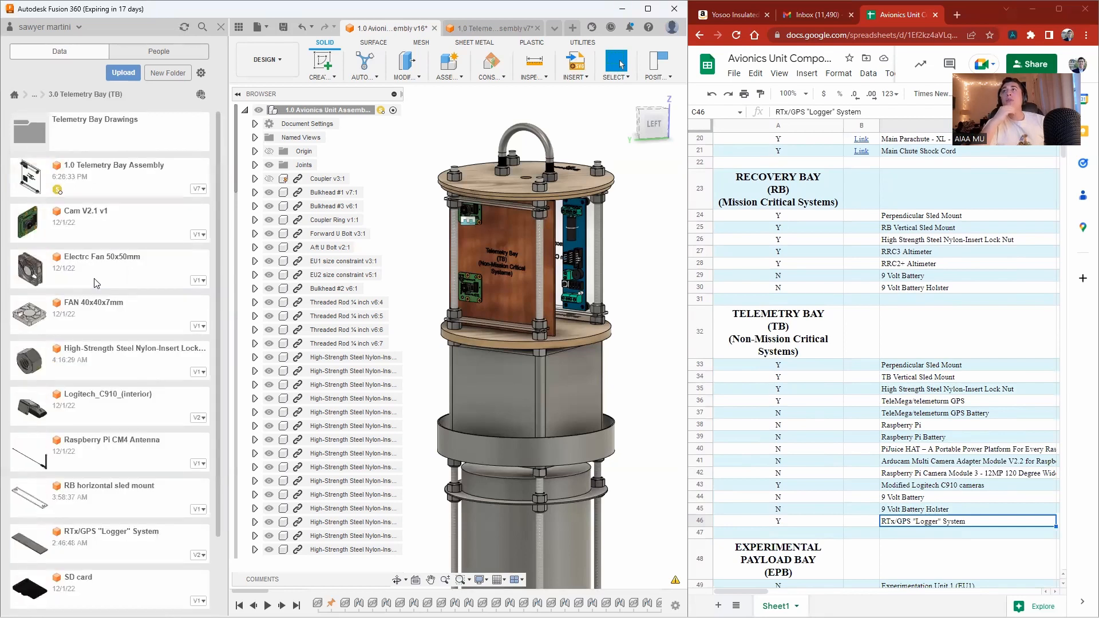
scroll(96, 284, "down", 1)
scroll(96, 284, "down", 2)
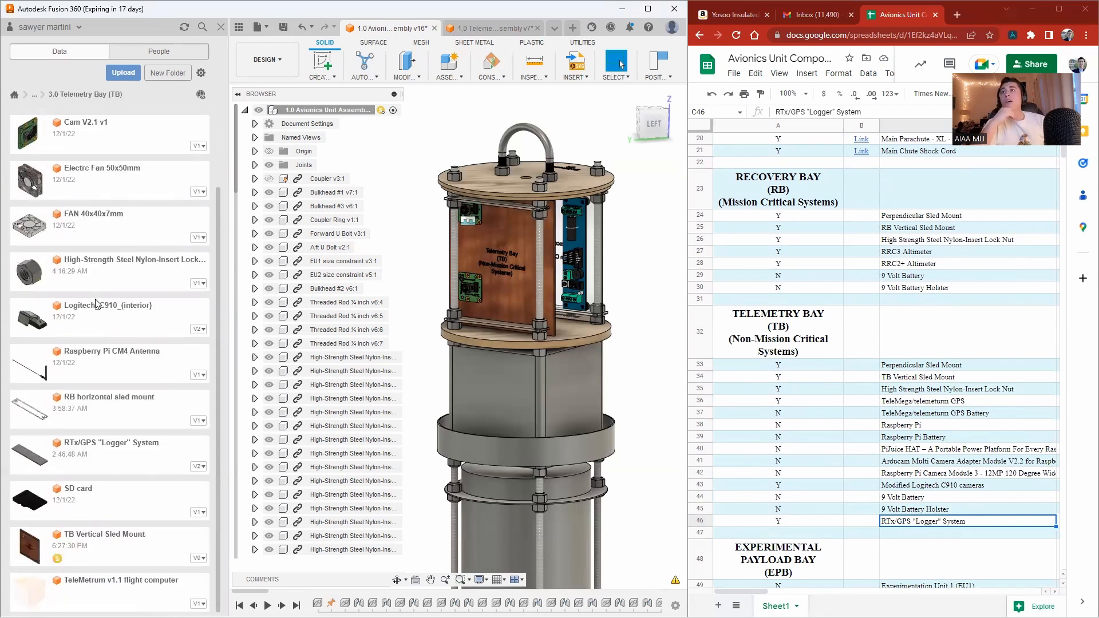
right_click(122, 465)
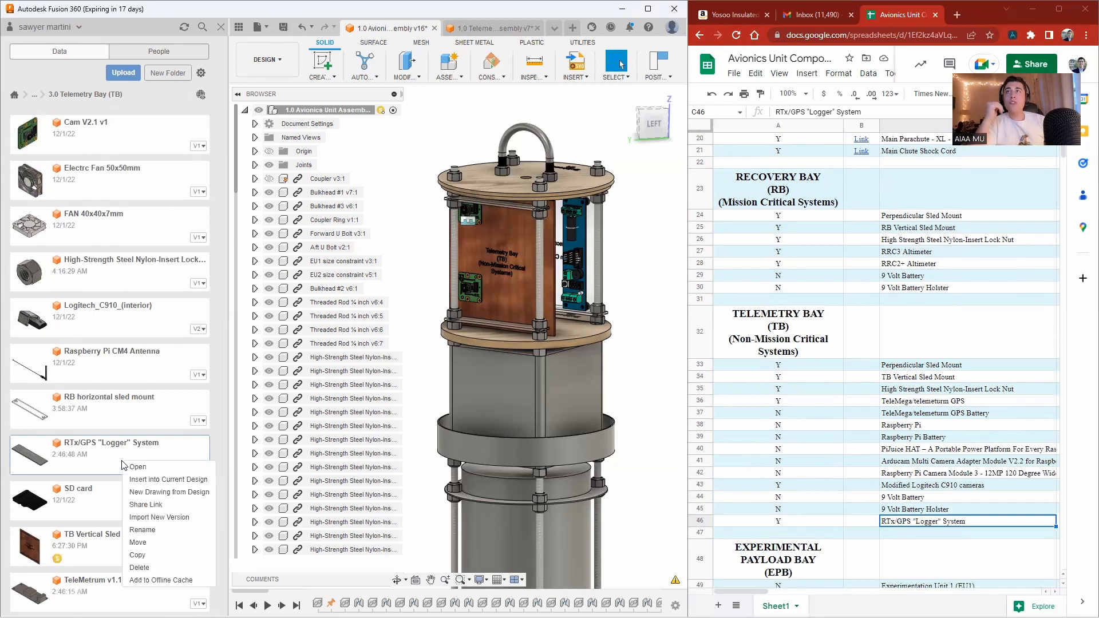
left_click(151, 542)
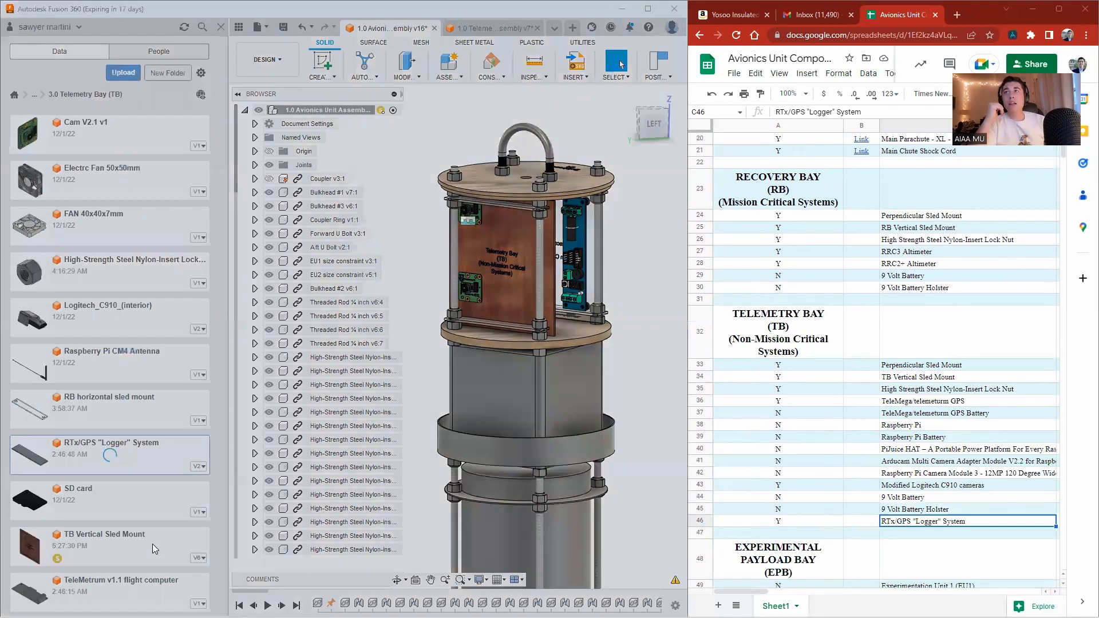
double_click(323, 293)
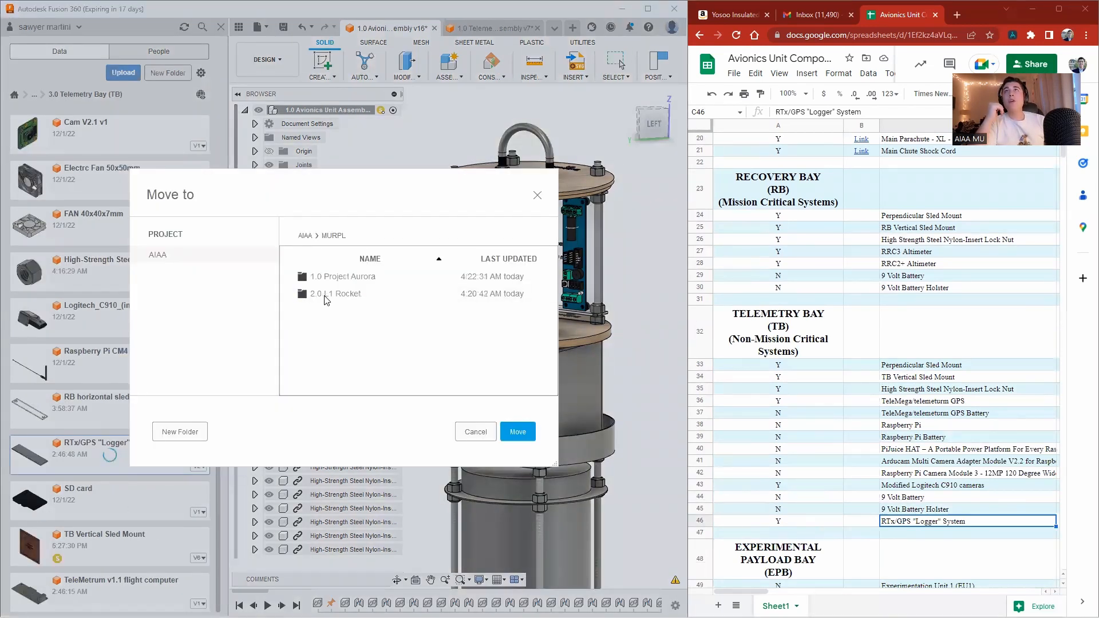
double_click(343, 277)
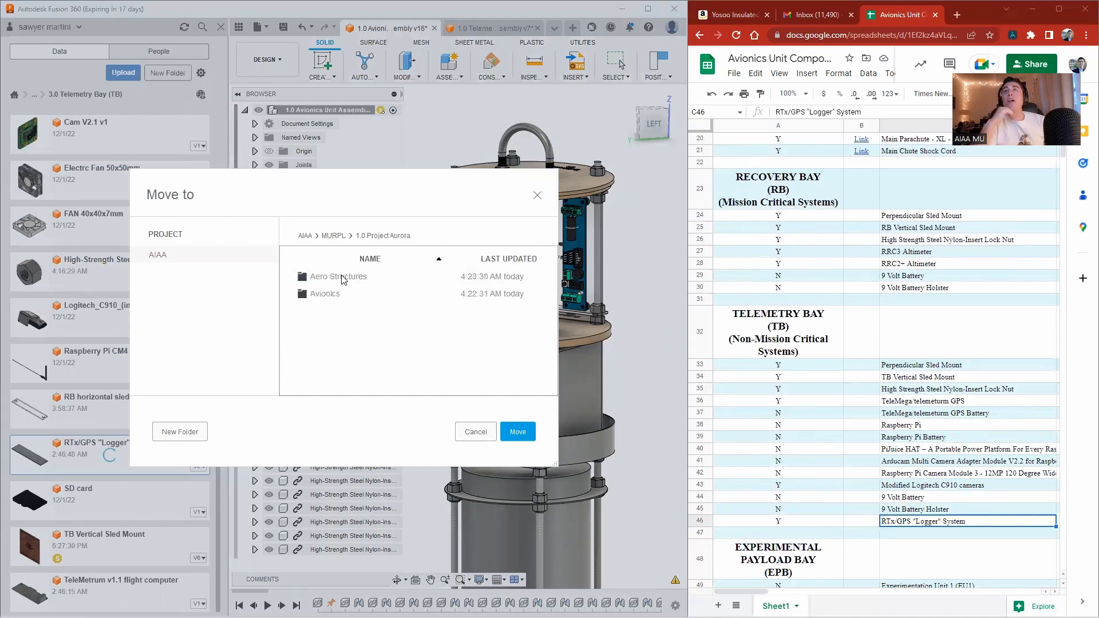
double_click(338, 295)
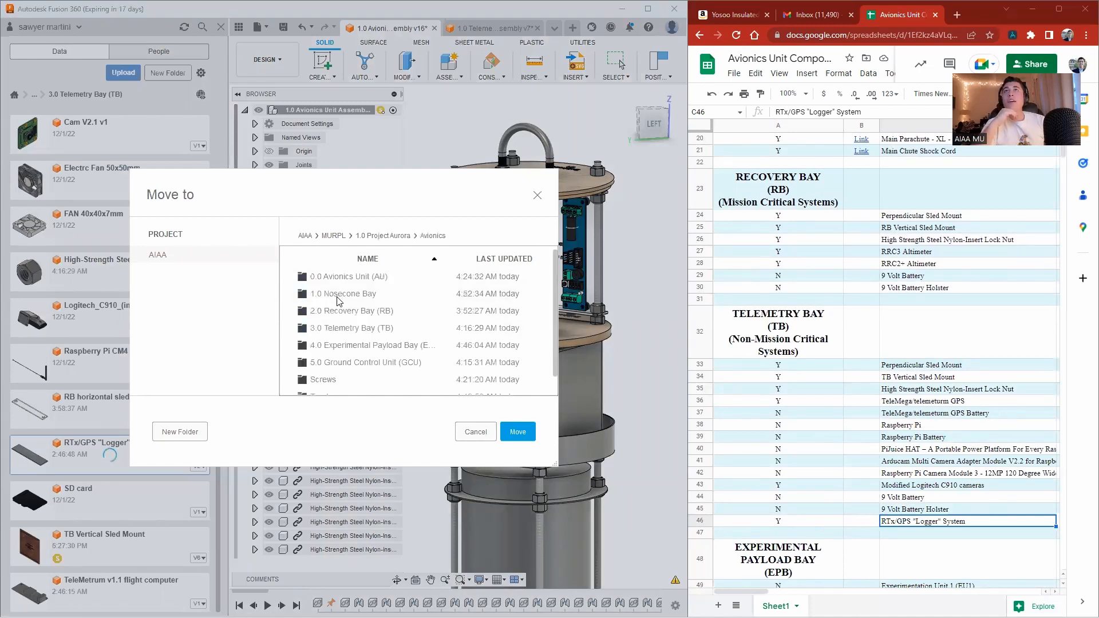
scroll(348, 326, "down", 1)
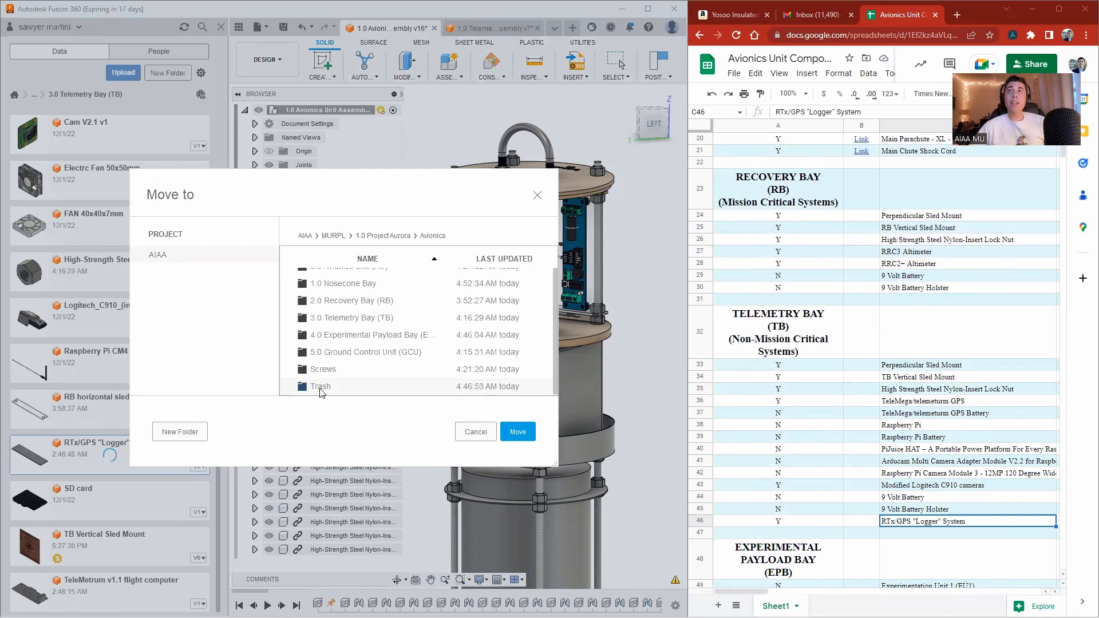
left_click(521, 432)
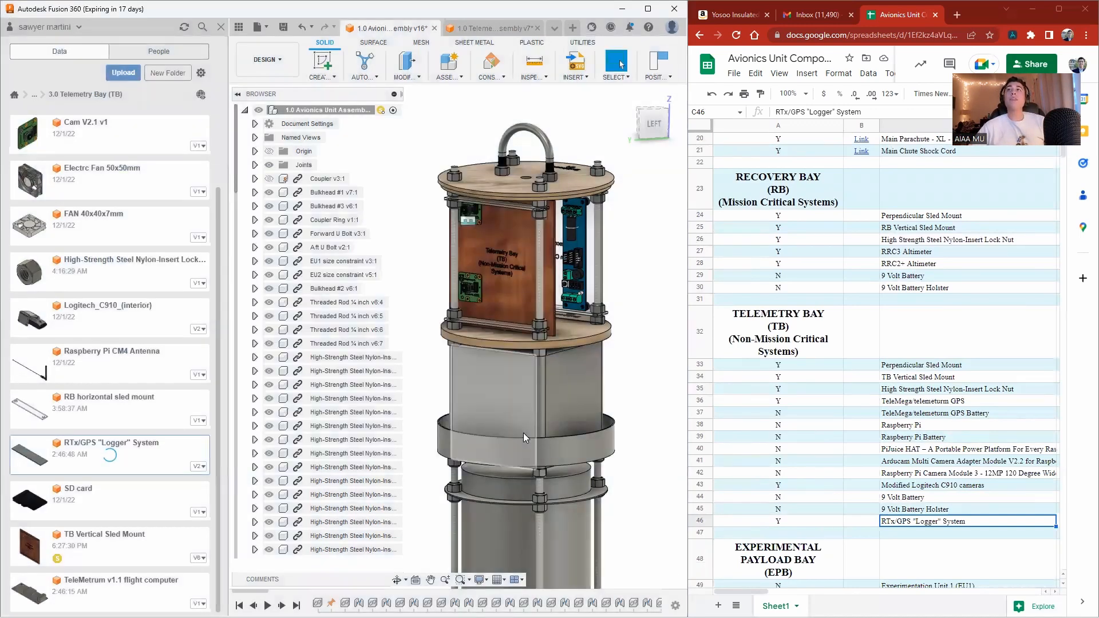
Open the Avionics Trash folder and browse its contents.
left_click(35, 107)
left_click(54, 163)
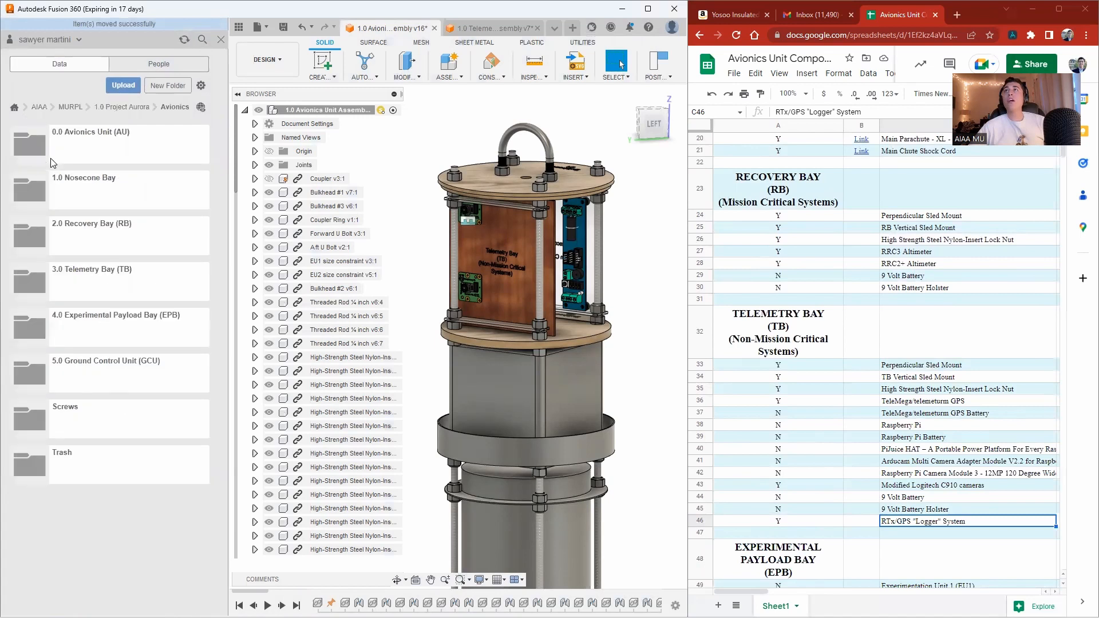
left_click(119, 480)
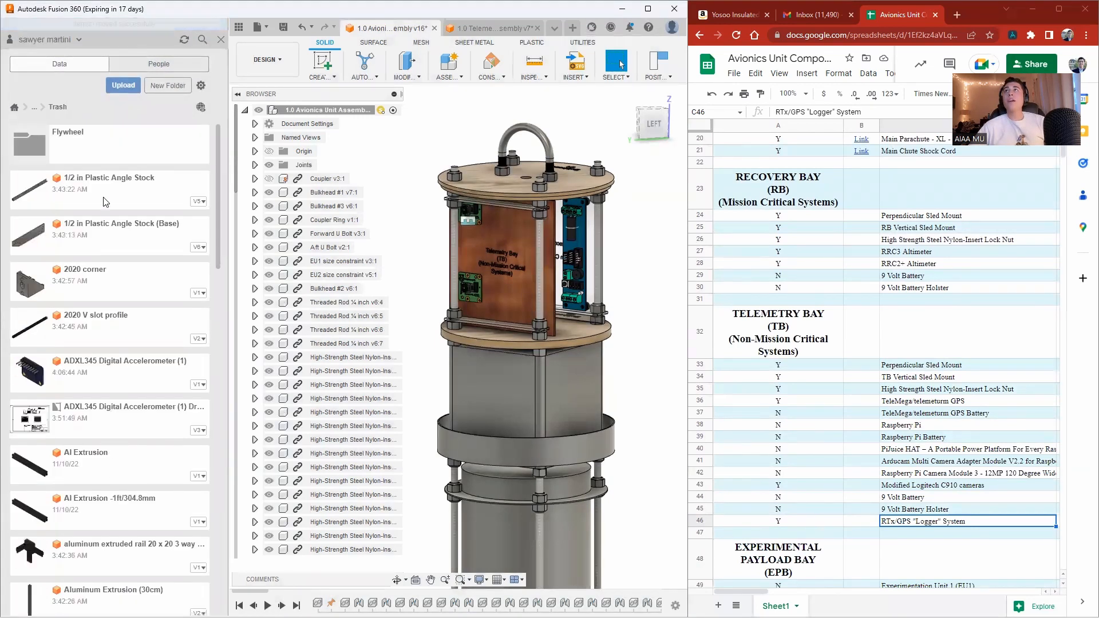
scroll(118, 403, "down", 7)
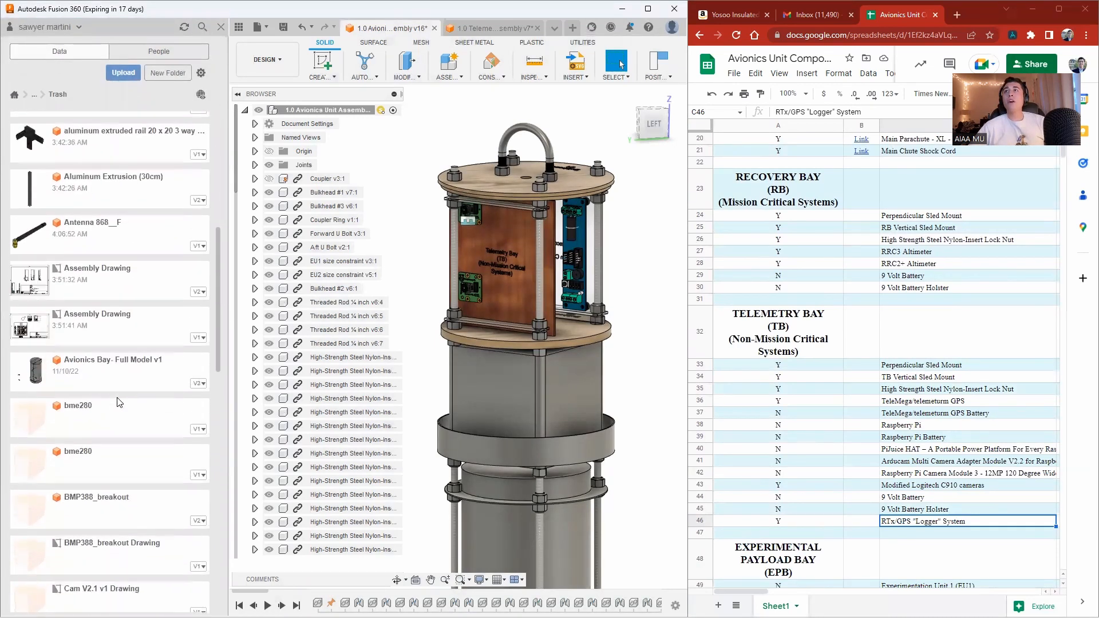
Move the RTx/GPS "Logger" System design from the Avionics Trash folder back into MURPL > 1.0 Project Aurora > Avionics > 3.0 Telemetry Bay (TB).
scroll(118, 402, "down", 2)
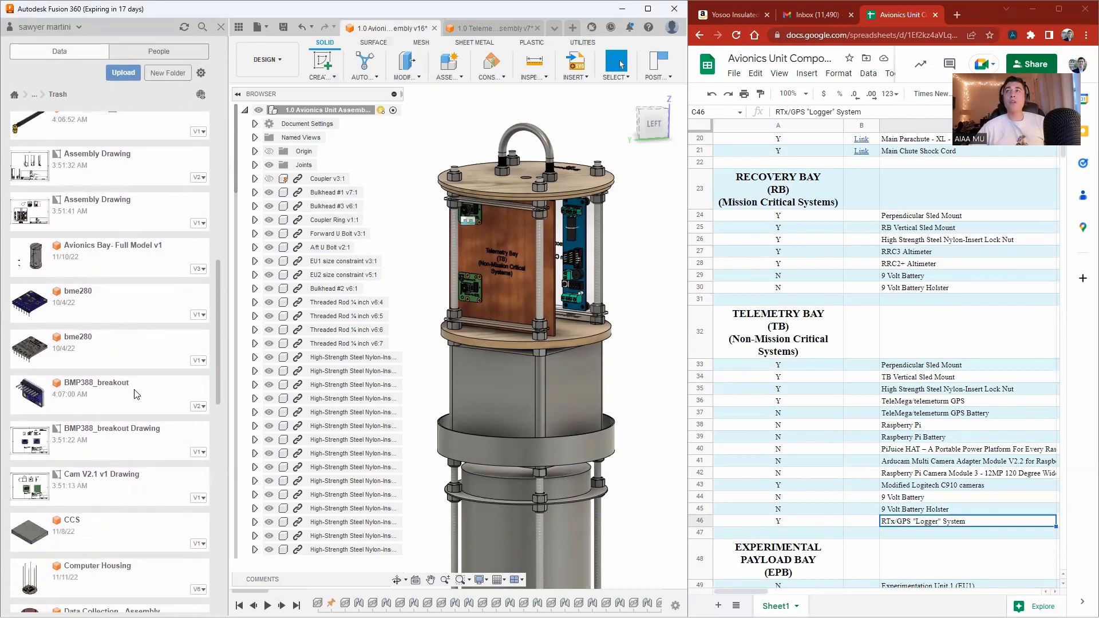
scroll(136, 394, "down", 6)
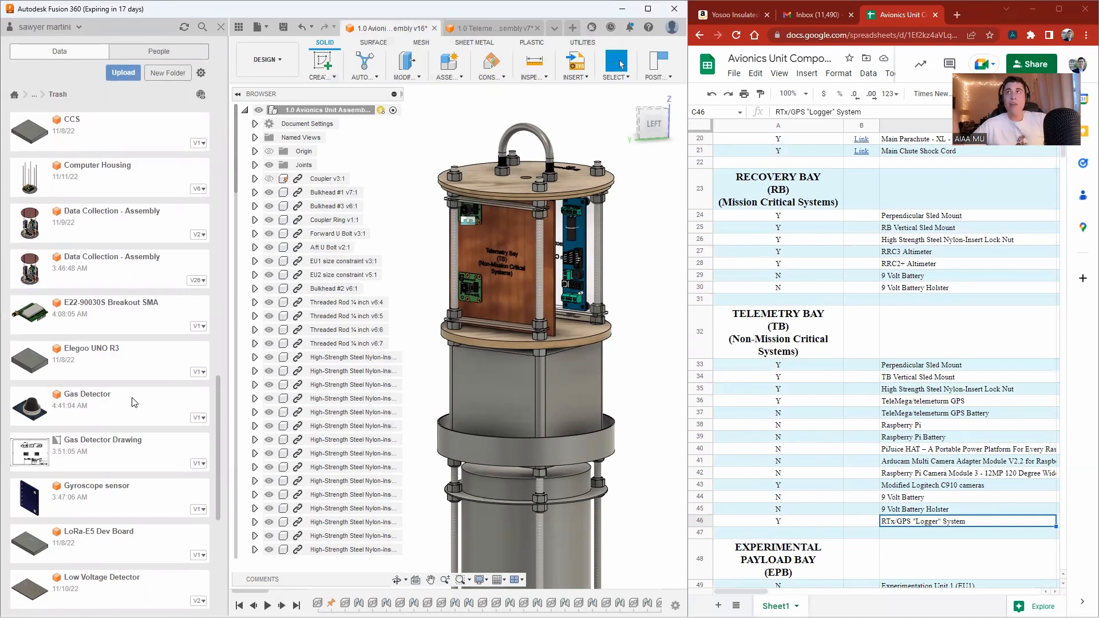
scroll(143, 366, "down", 3)
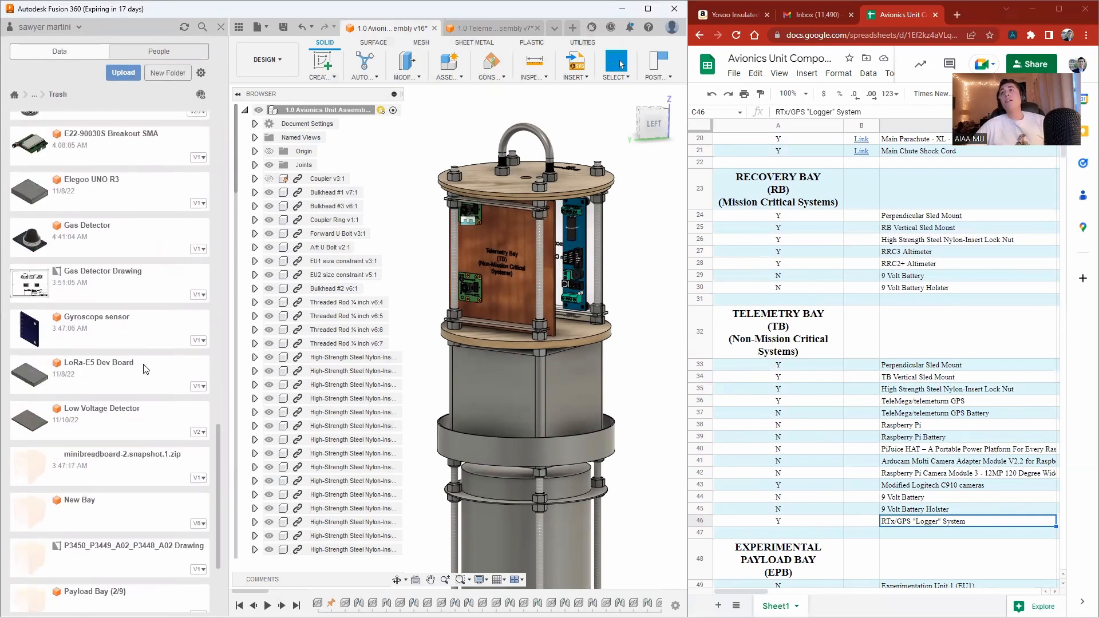
scroll(117, 508, "down", 3)
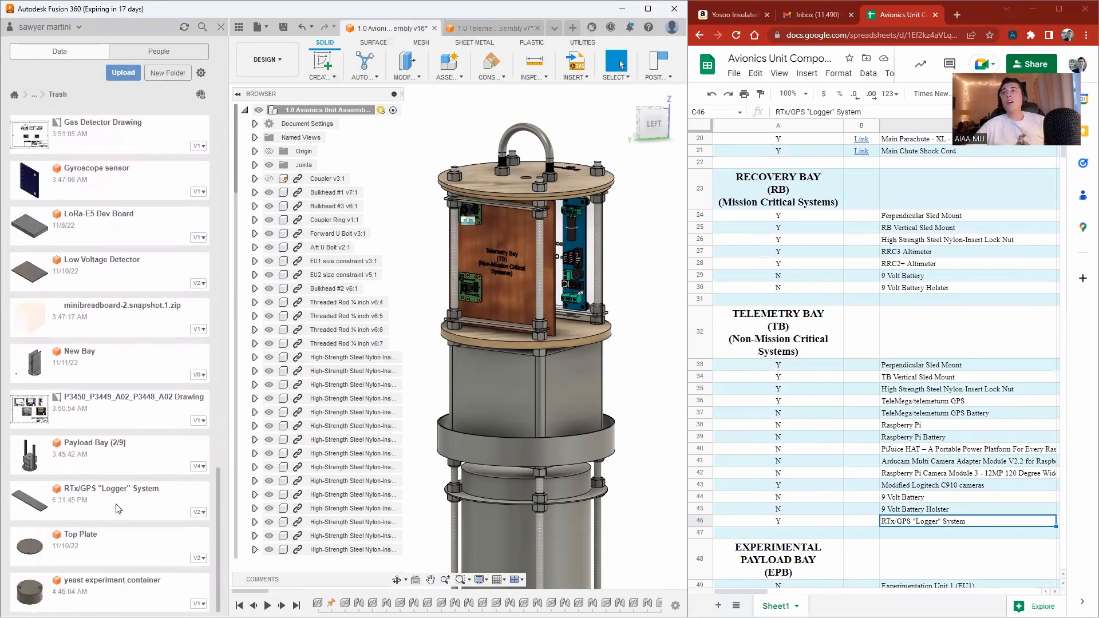
right_click(105, 507)
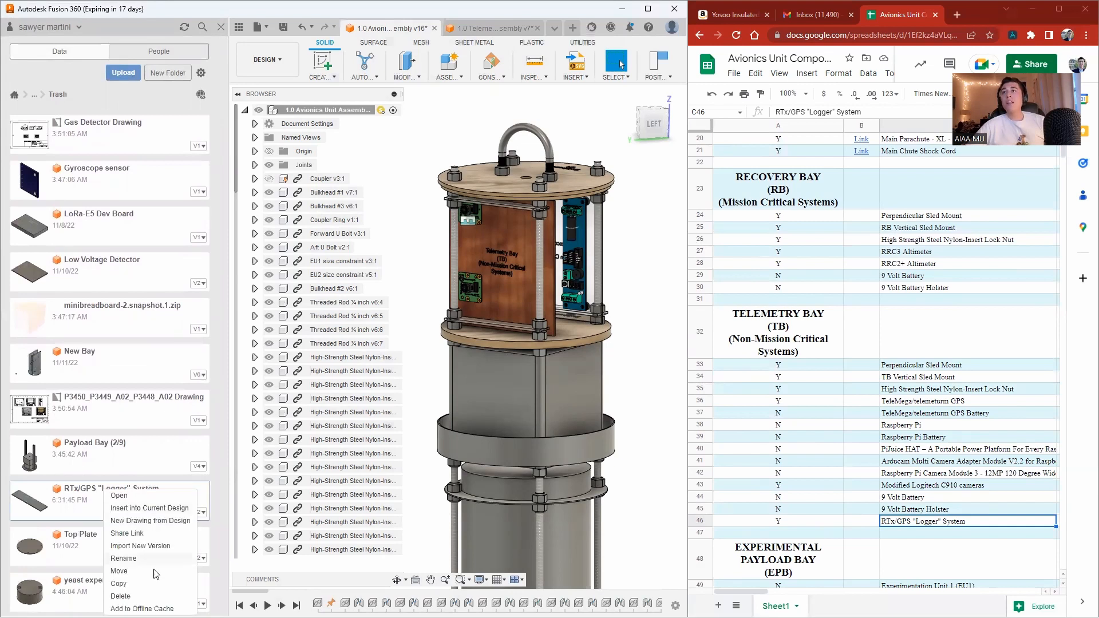
left_click(153, 572)
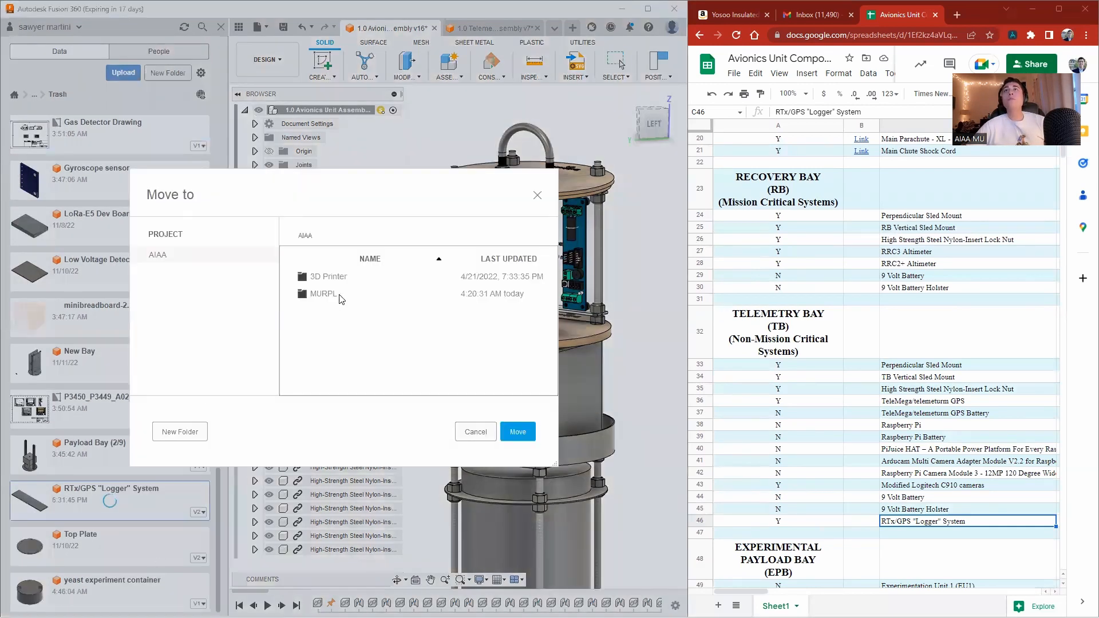
double_click(341, 295)
double_click(342, 279)
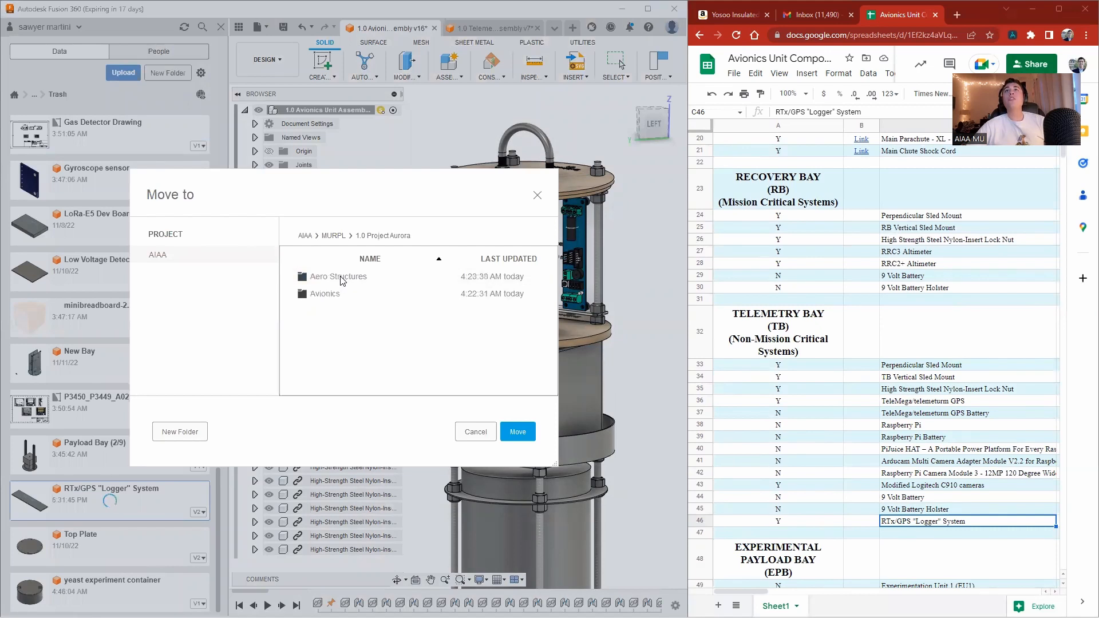
double_click(326, 295)
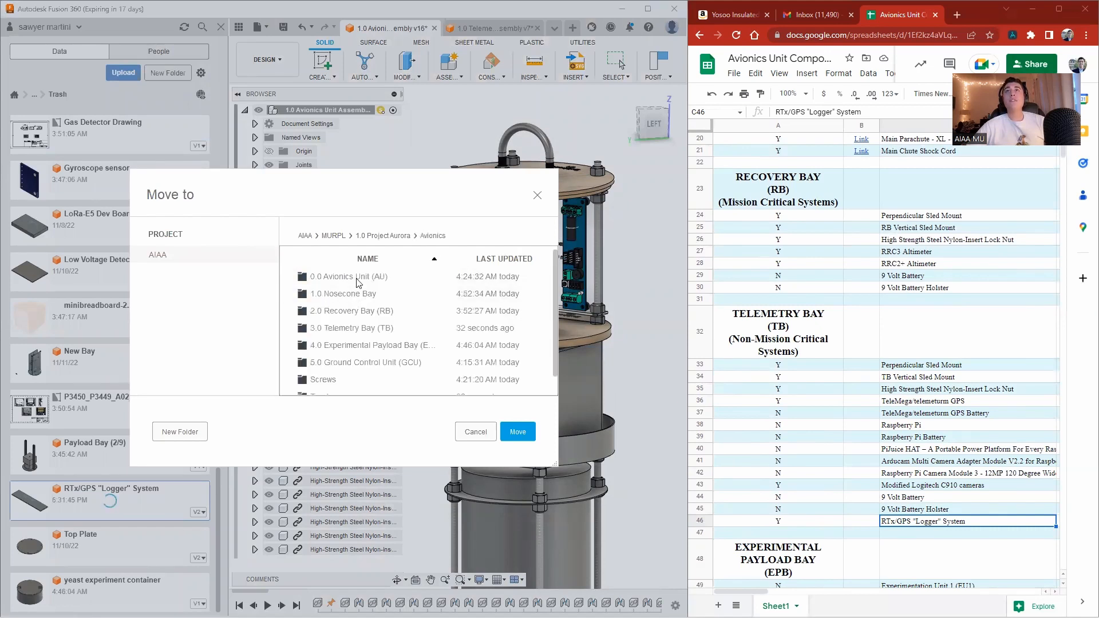
double_click(352, 327)
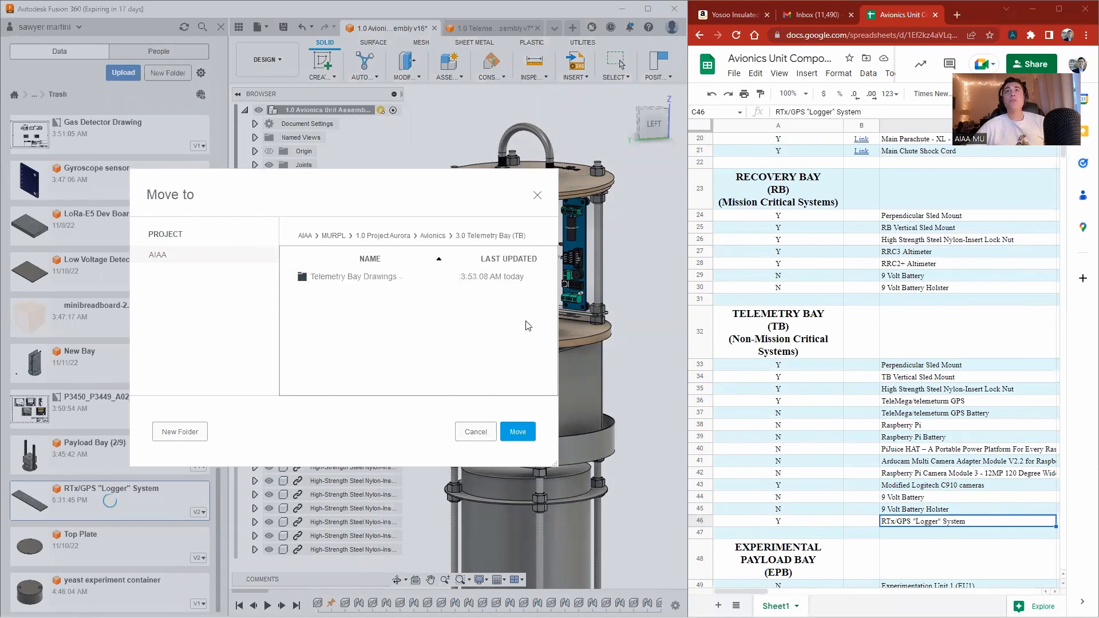
left_click(528, 431)
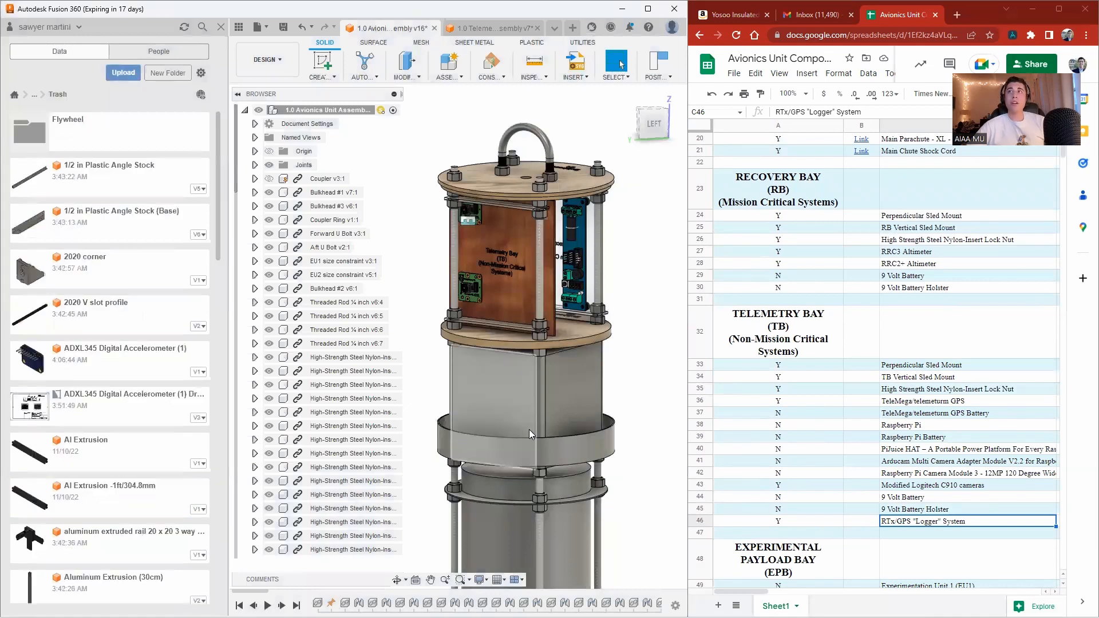